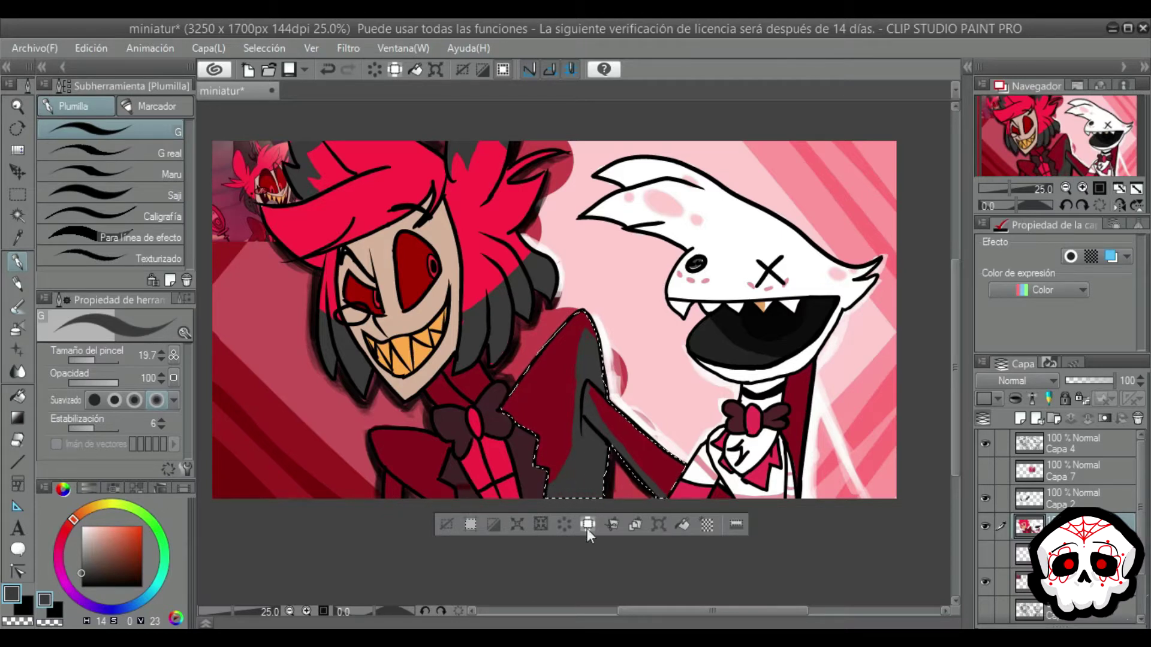
Step: Undo the dark grey shading painted on the red coat in the base colour layer
click(471, 525)
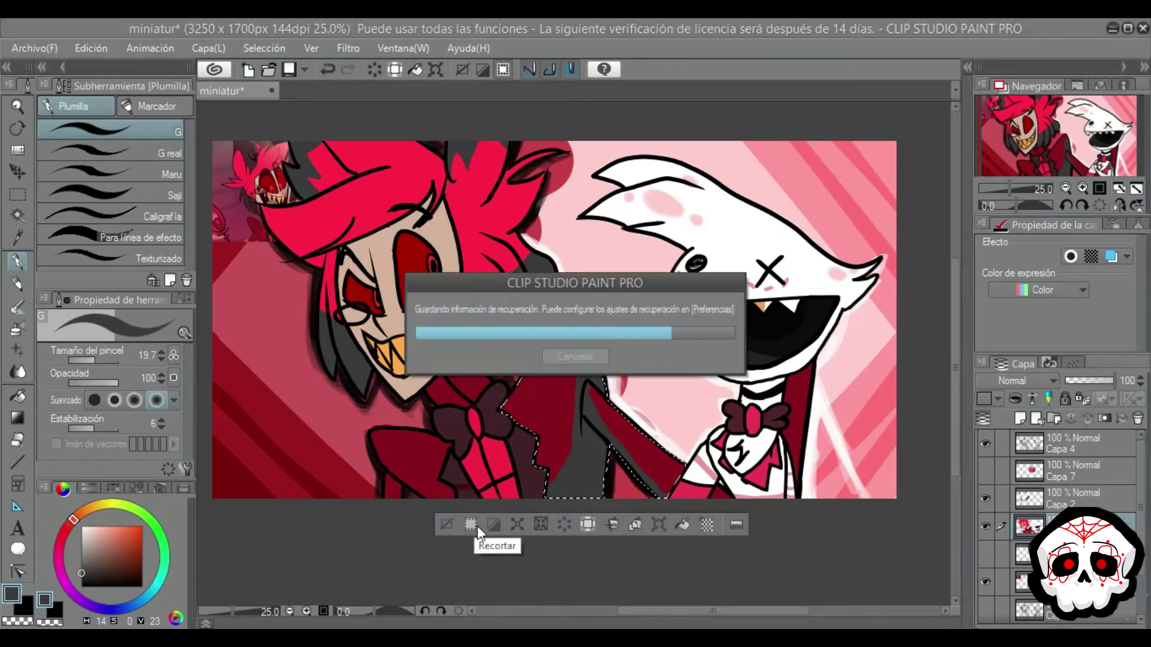
key(w)
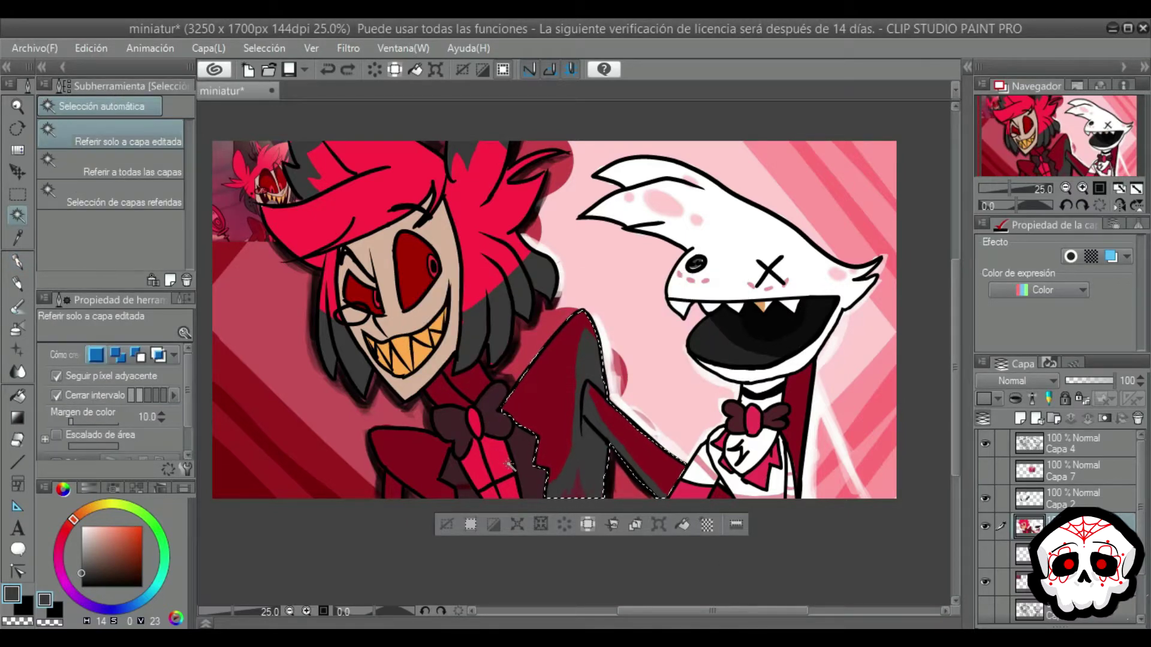
key(ctrl+z)
key(ctrl+z)
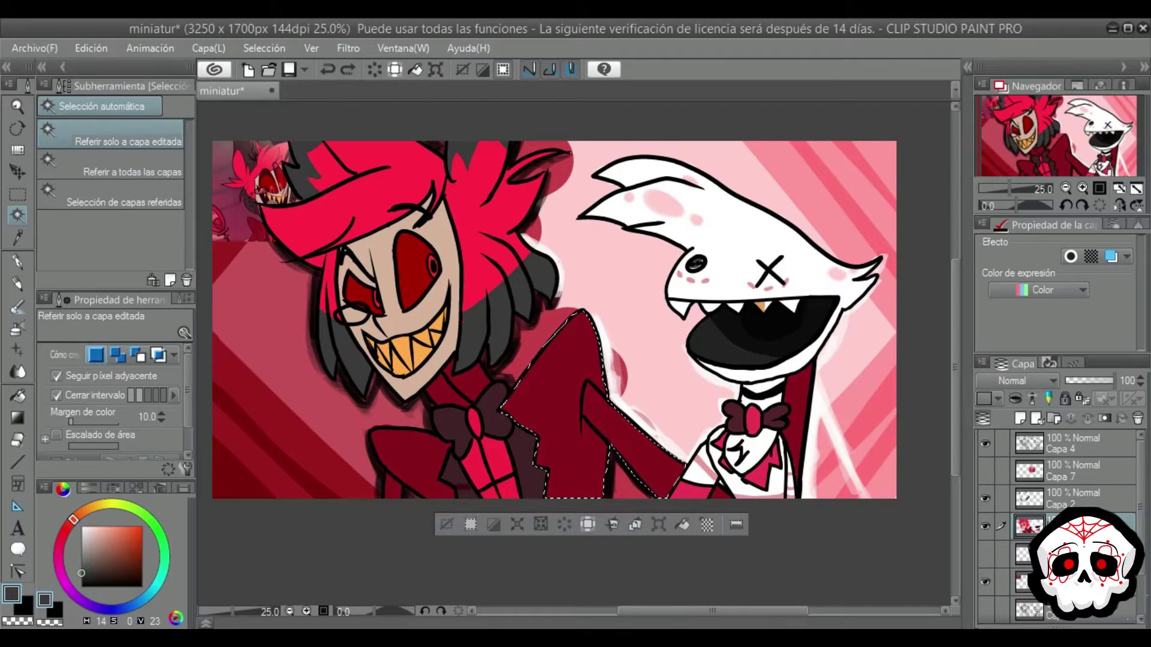
Step: On Capa 2, shade the coat from the raised shoulder down to the canvas edge in dark grey with the G pen at size 86.9
key(alt+])
key(p)
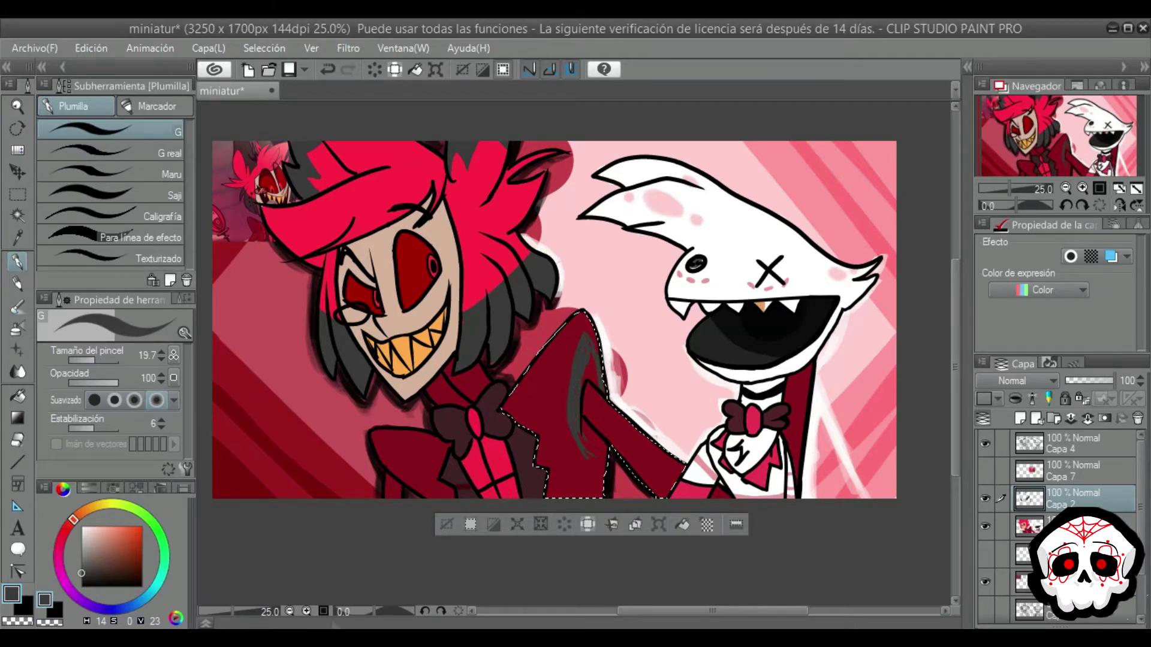
key(ctrl+plus)
key(ctrl+plus)
key(ctrl+plus)
click(104, 359)
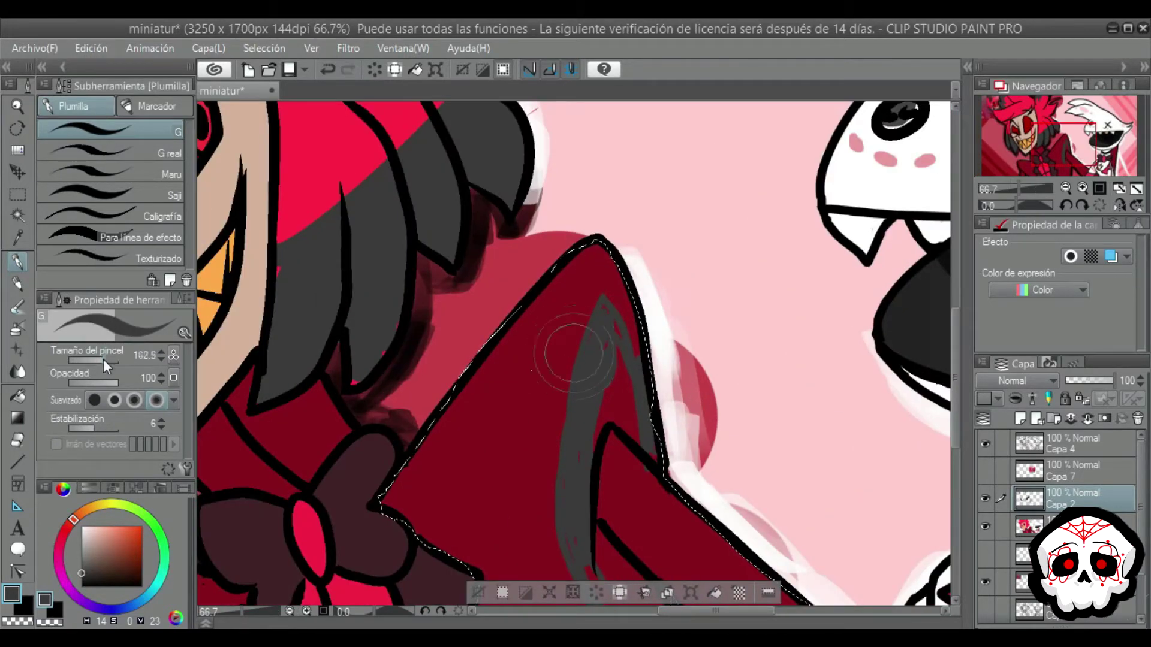
drag(103, 359, 102, 359)
mouse_move(606, 344)
mouse_down()
mouse_move(601, 319)
mouse_move(605, 339)
mouse_up()
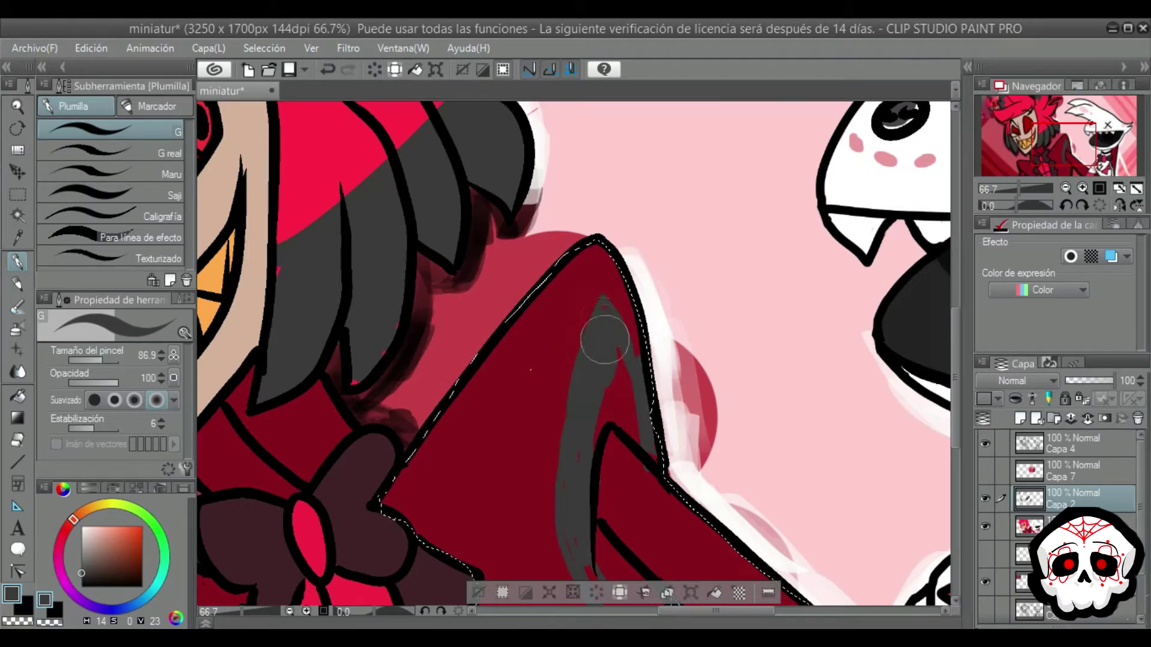
scroll(540, 395, down, 5)
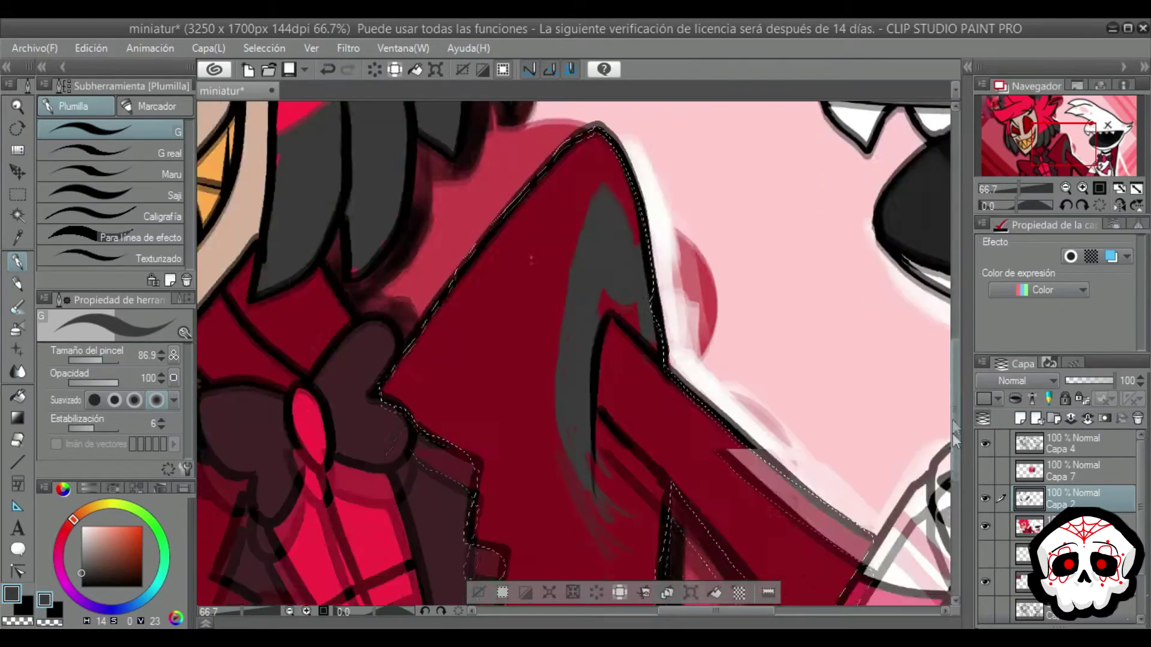
mouse_move(536, 409)
mouse_down()
mouse_move(581, 326)
mouse_move(505, 477)
mouse_move(568, 383)
mouse_move(554, 434)
mouse_move(603, 370)
mouse_move(632, 421)
mouse_move(647, 356)
mouse_move(583, 285)
mouse_up()
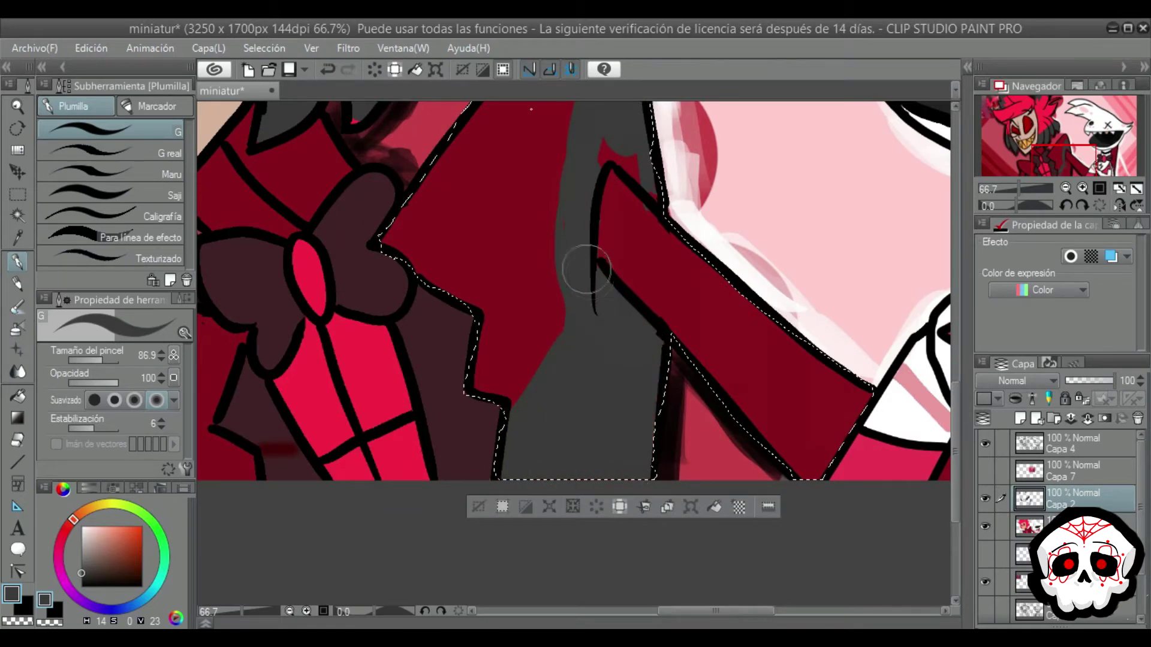
Step: Extend the dark grey shading around the coat's elbow and along the lower edge of the extended forearm
scroll(570, 323, up, 3)
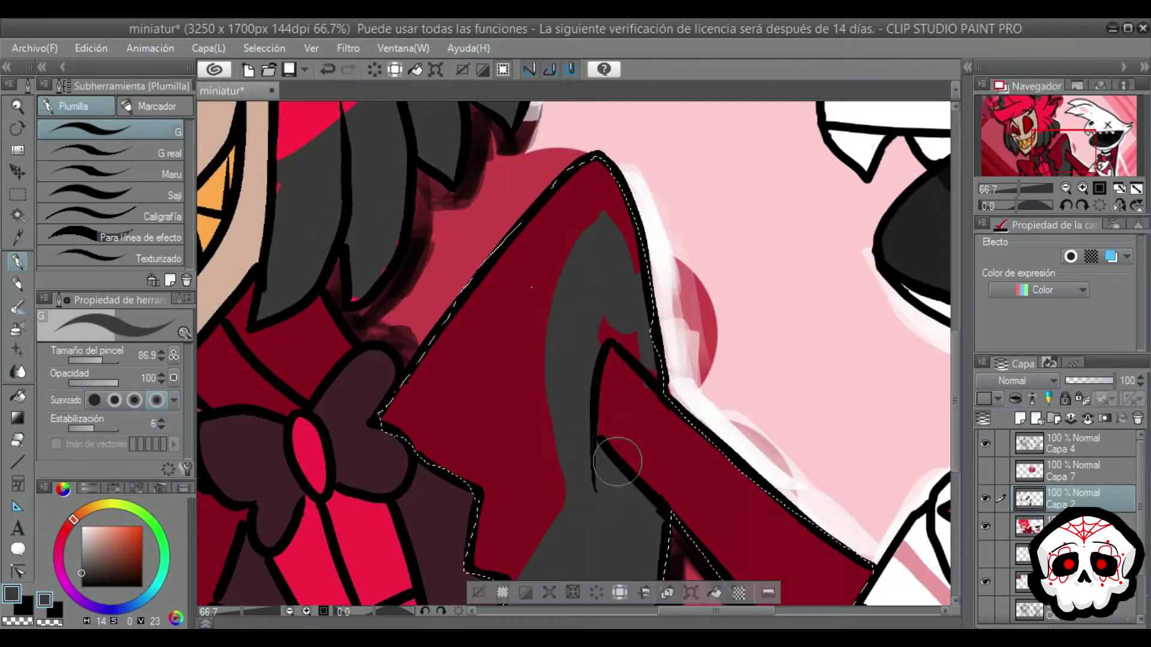
mouse_move(617, 461)
mouse_down()
mouse_move(599, 236)
mouse_move(586, 304)
mouse_move(629, 330)
mouse_move(606, 432)
mouse_move(608, 357)
mouse_move(618, 417)
mouse_up()
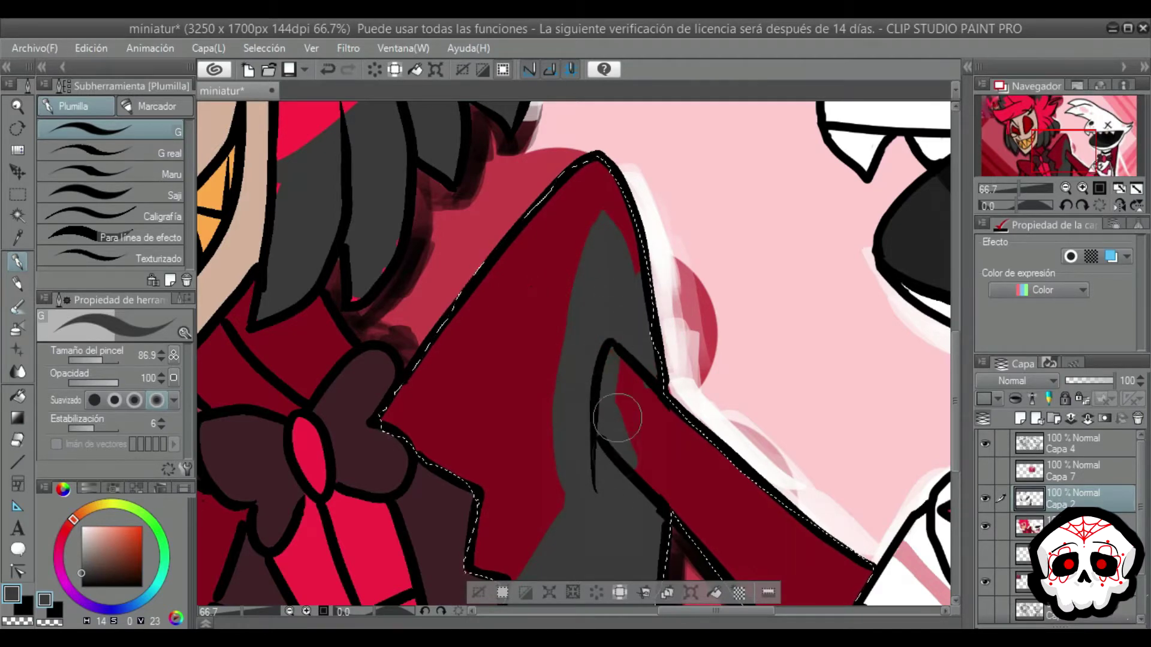
drag(958, 442, 958, 473)
mouse_move(635, 344)
mouse_down()
mouse_move(685, 378)
mouse_move(699, 419)
mouse_move(765, 495)
mouse_move(678, 386)
mouse_move(750, 488)
mouse_move(808, 542)
mouse_up()
key(ctrl+z)
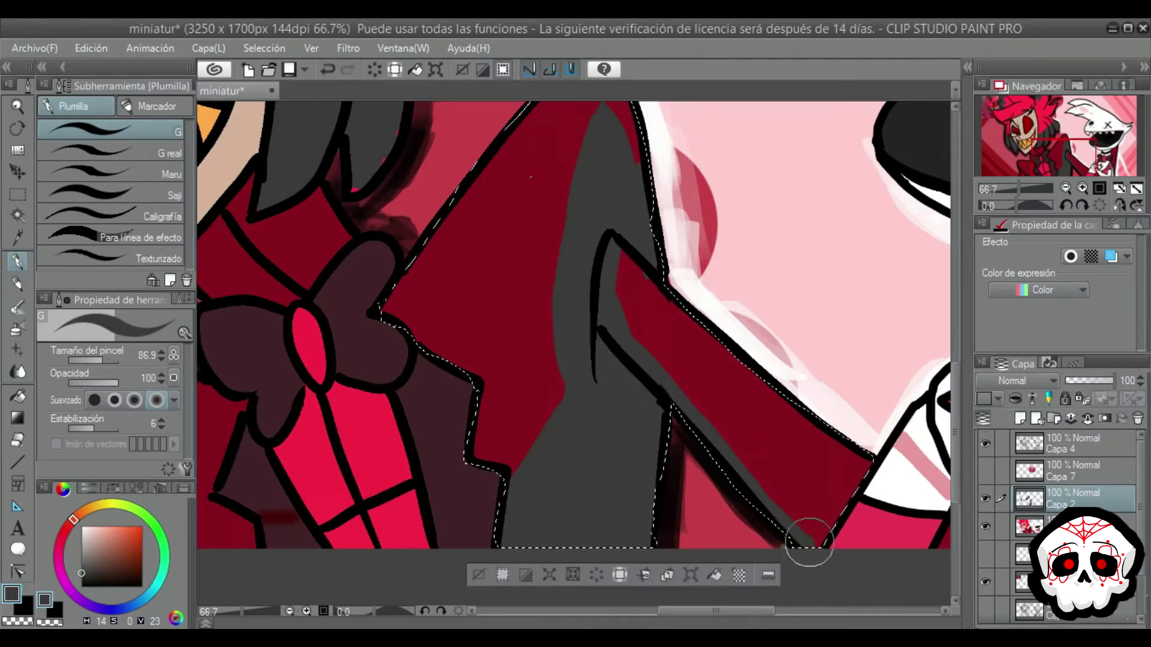
key(e)
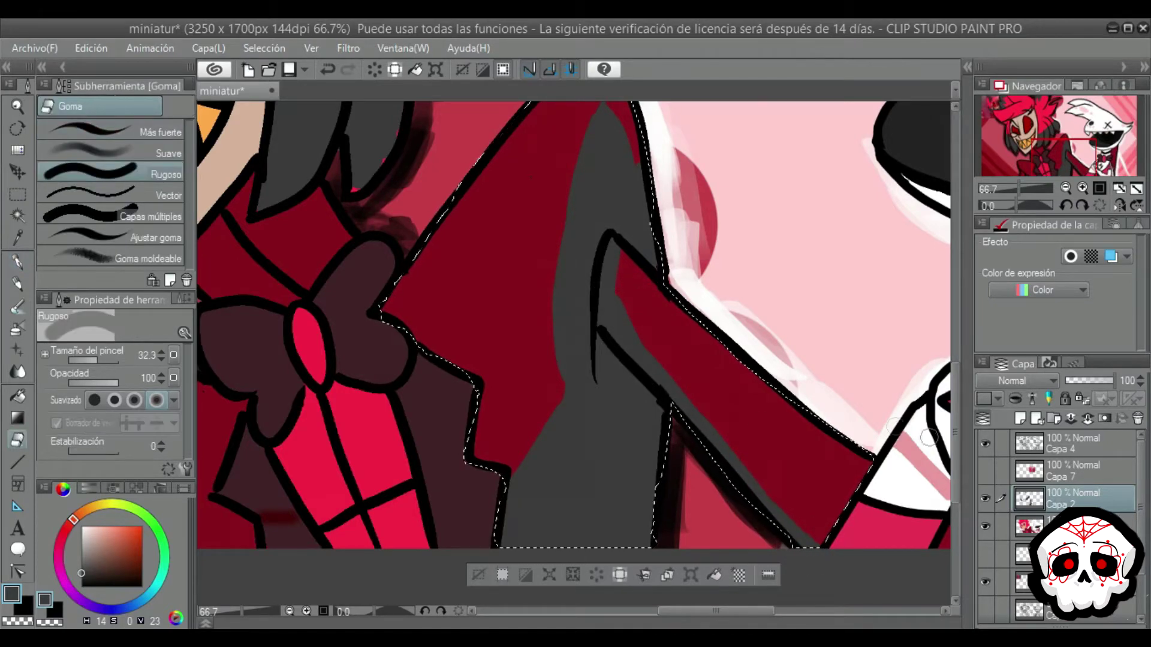
drag(955, 424, 954, 392)
drag(719, 612, 691, 609)
click(1067, 520)
click(17, 216)
click(436, 195)
key(p)
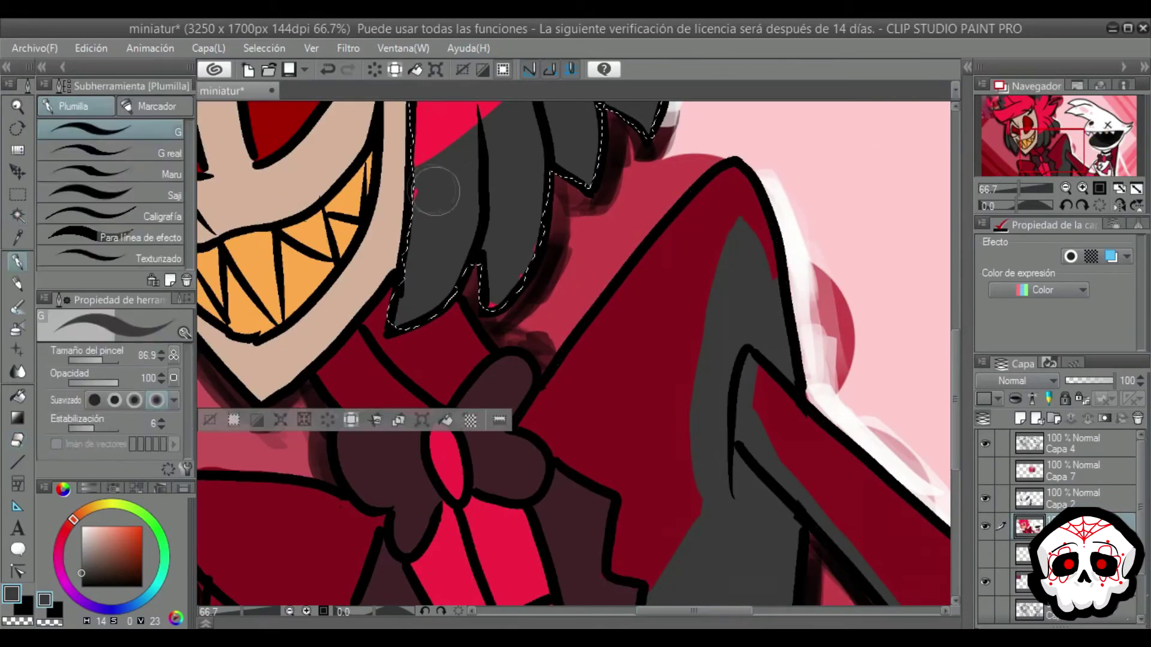
key(alt+])
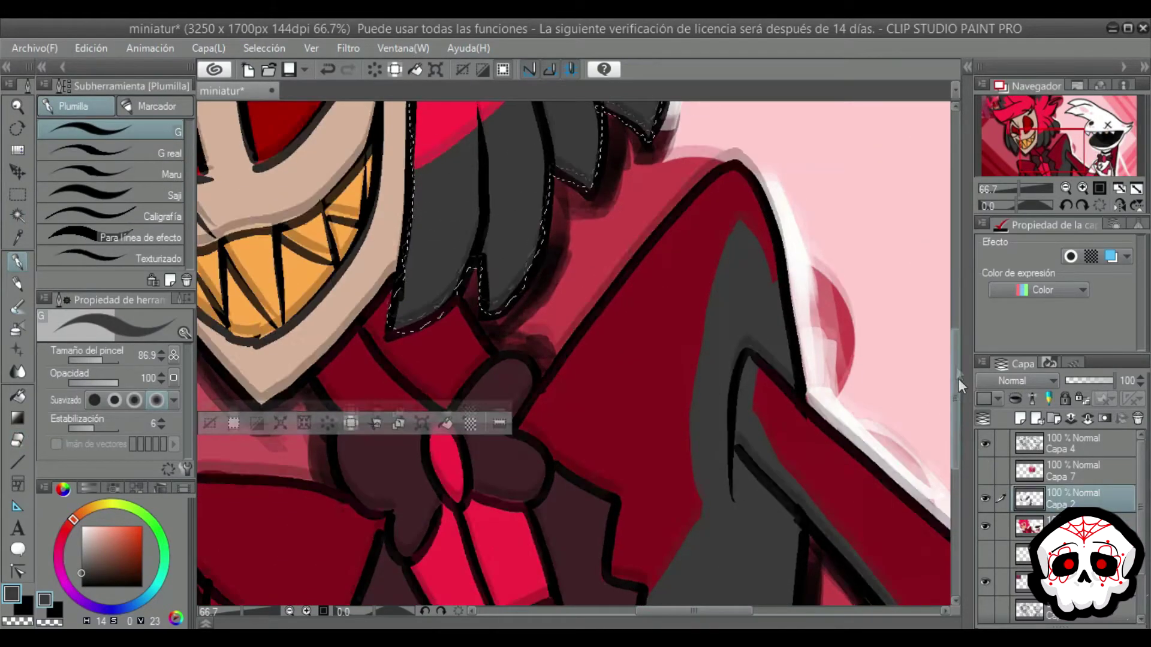
drag(958, 378, 958, 430)
key(alt+[)
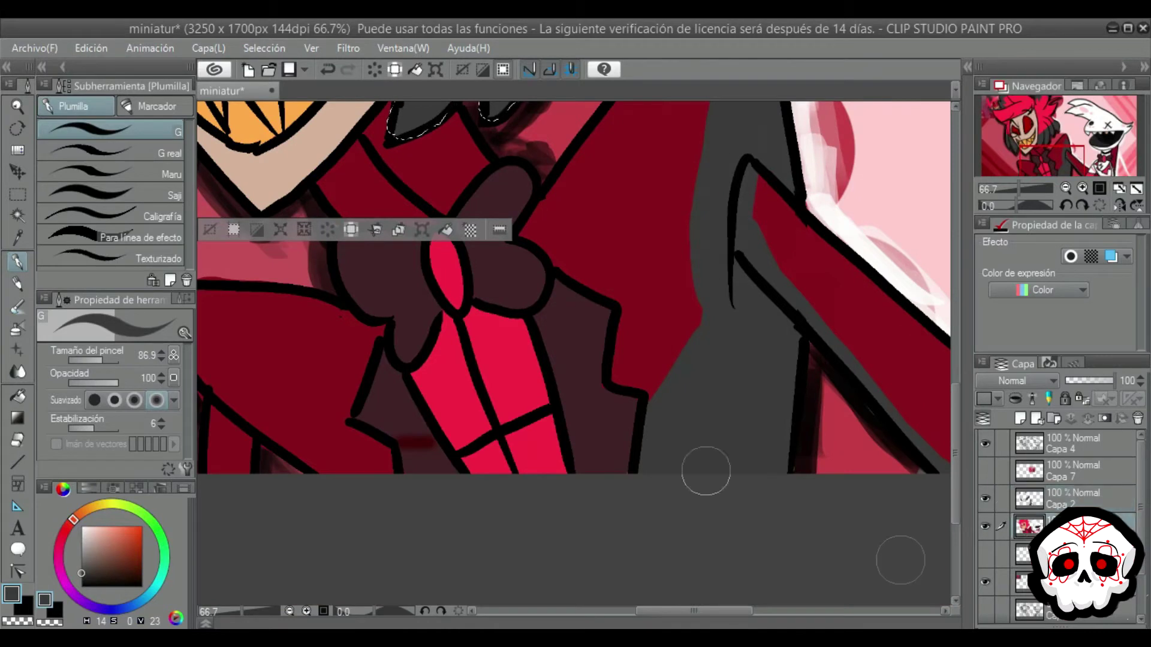
Step: Auto-select the red collar under the chin and shade both of its sides dark grey on Capa 2
key(w)
click(432, 175)
click(1061, 498)
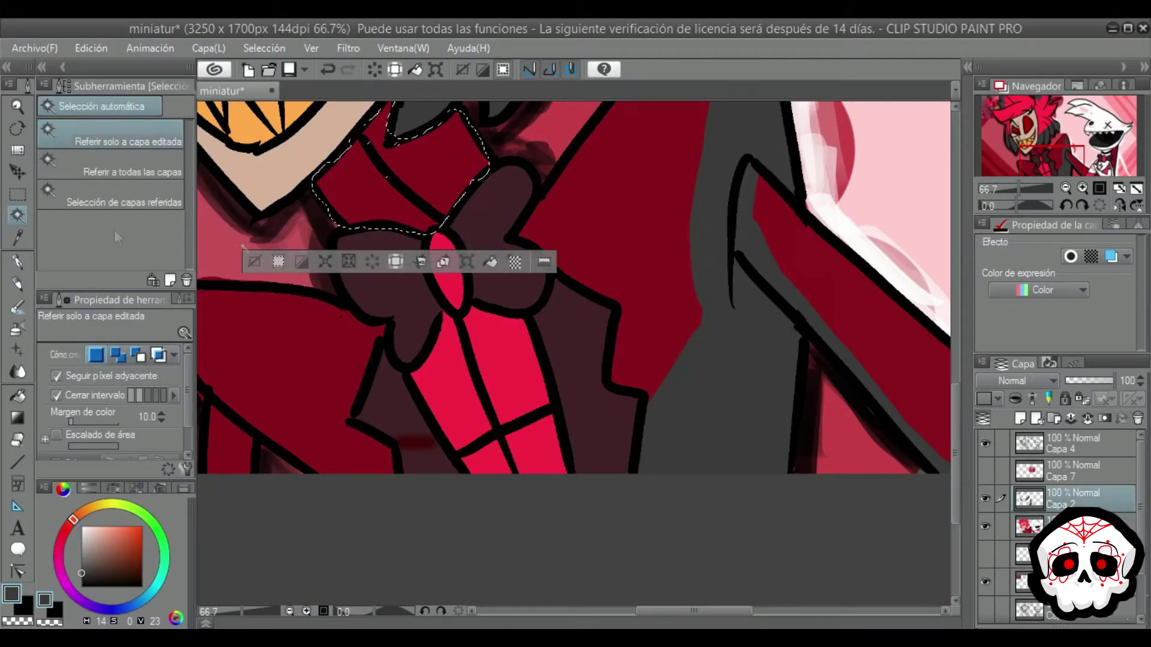
key(p)
drag(328, 188, 360, 131)
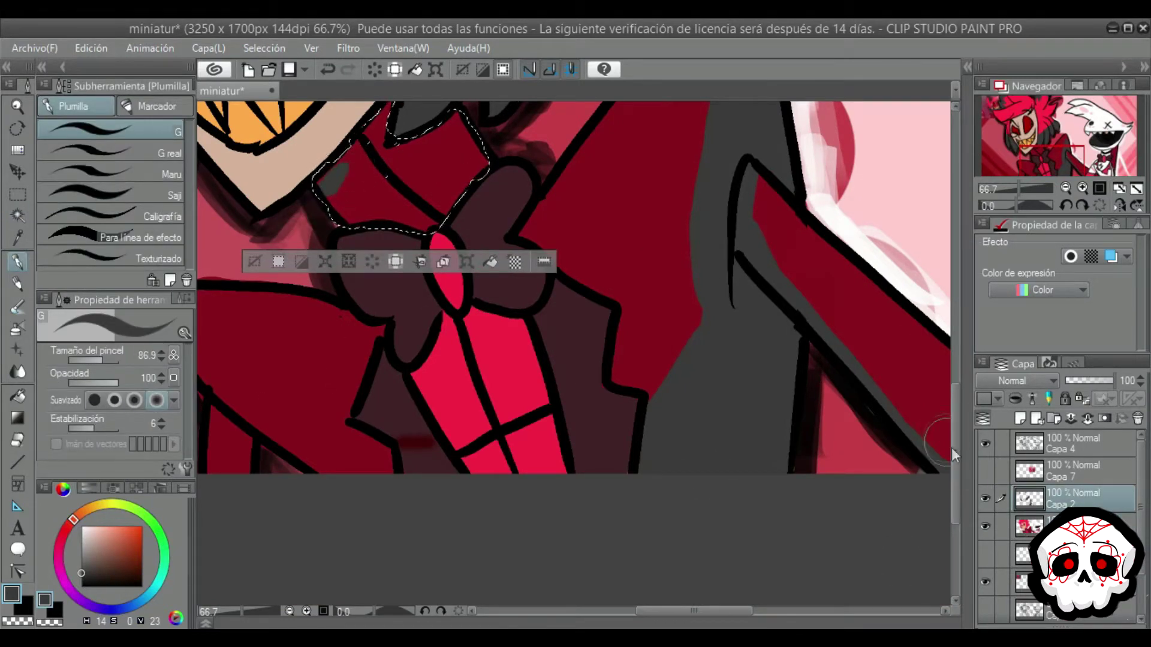
drag(955, 447, 955, 419)
drag(357, 259, 383, 203)
mouse_move(327, 284)
mouse_down()
mouse_move(370, 266)
mouse_move(376, 289)
mouse_move(386, 254)
mouse_move(403, 246)
mouse_move(413, 244)
mouse_move(382, 293)
mouse_move(466, 244)
mouse_move(466, 256)
mouse_move(455, 219)
mouse_move(468, 260)
mouse_move(412, 323)
mouse_move(453, 255)
mouse_move(474, 272)
mouse_up()
drag(954, 445, 956, 477)
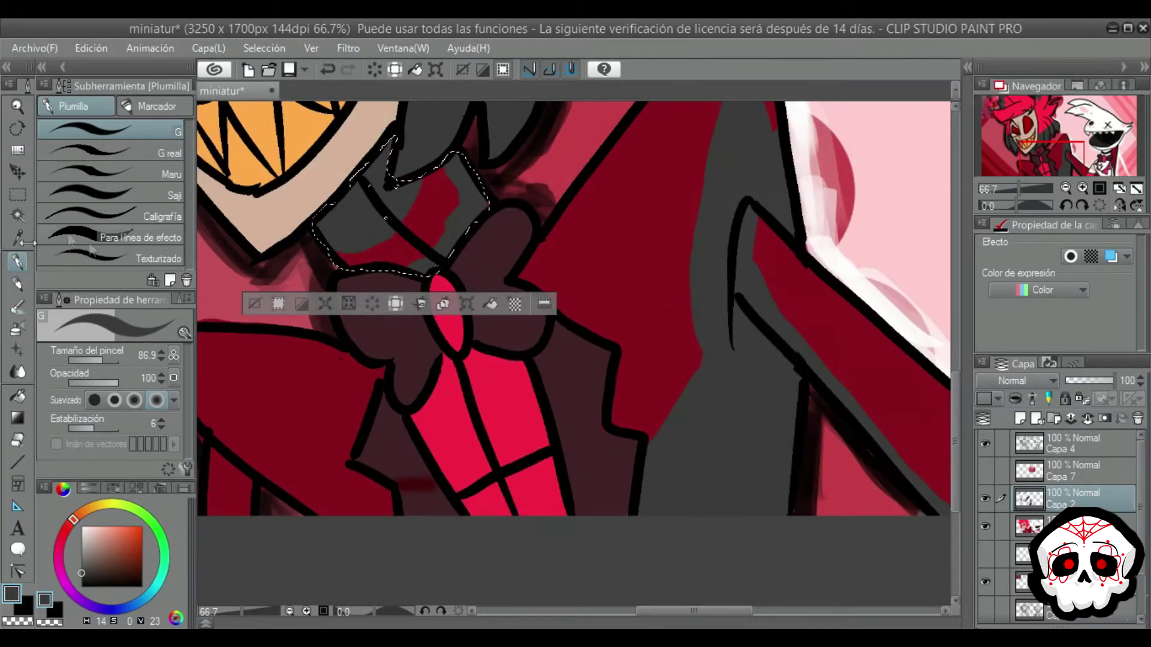
Step: Try to shade the bow tie's left loop dark grey on Capa 2 with the size 86.9 pen
key(w)
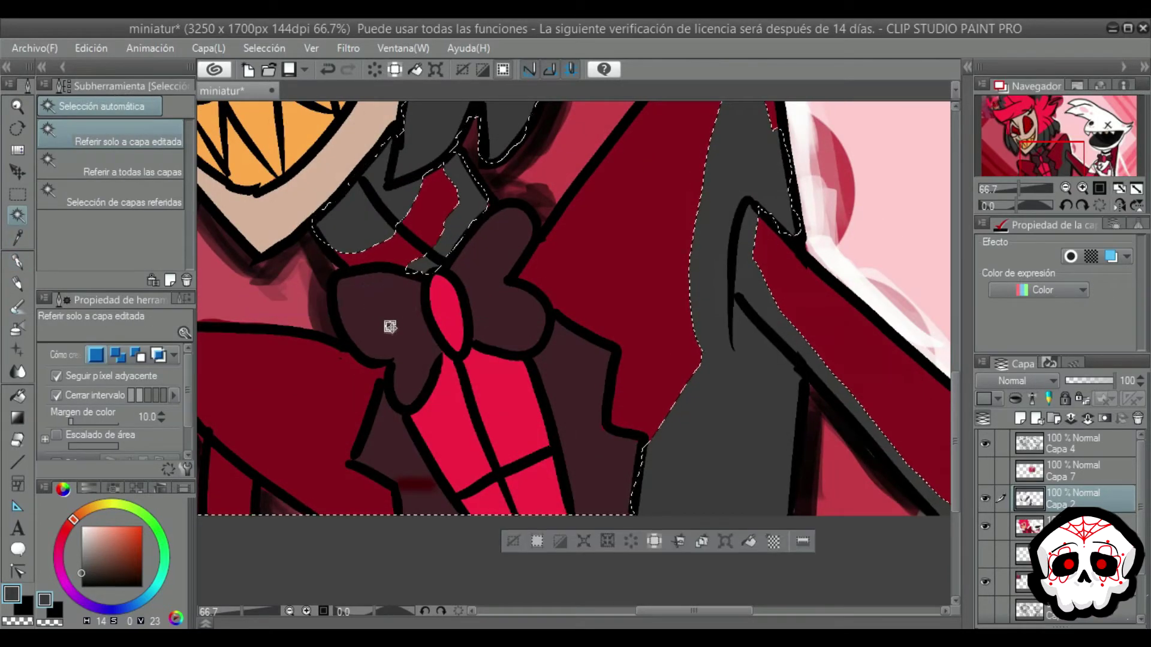
key(ctrl+d)
click(1013, 527)
click(393, 330)
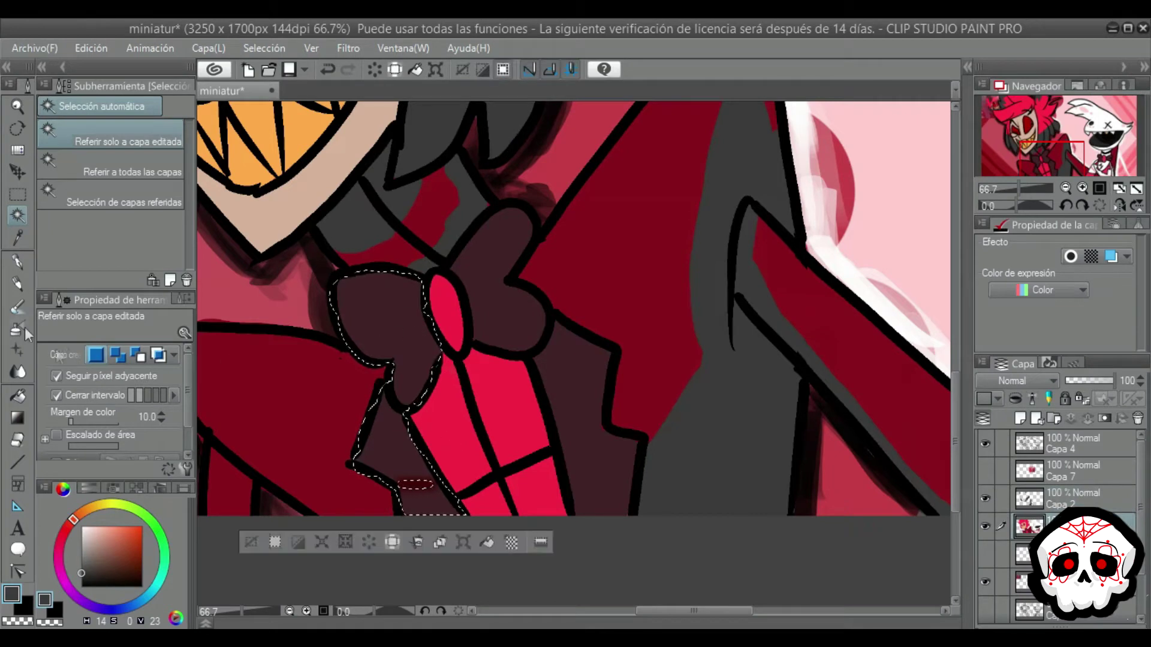
key(p)
key(alt+bracketright)
mouse_move(371, 322)
mouse_down()
mouse_move(385, 353)
mouse_move(333, 299)
mouse_move(378, 314)
mouse_up()
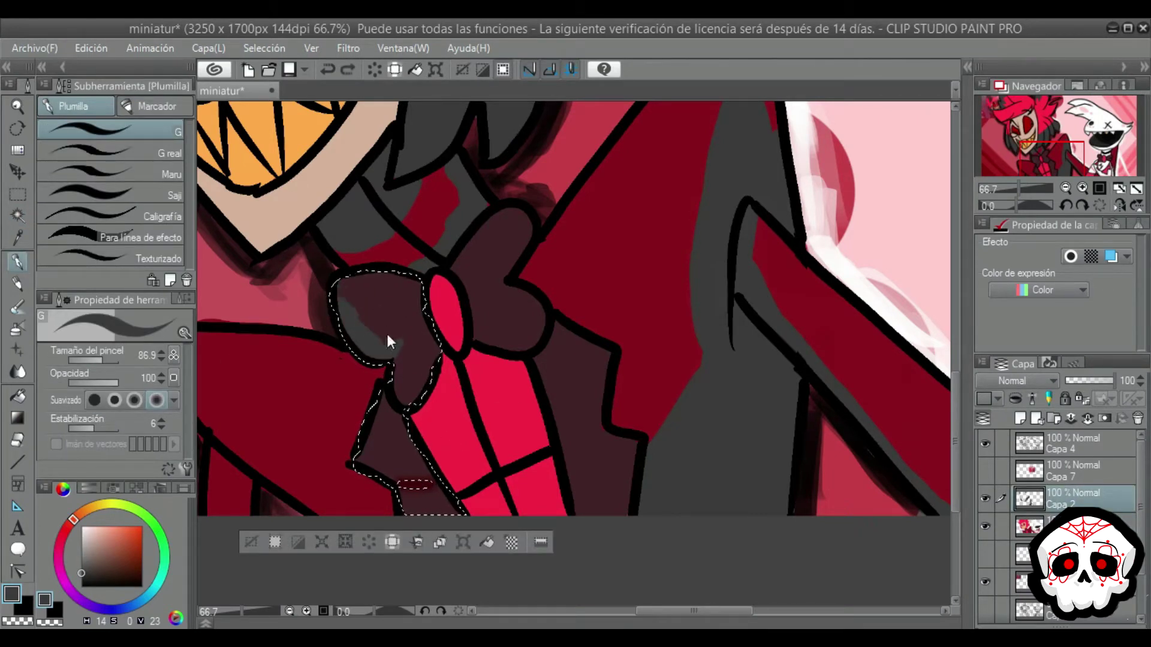
key(ctrl+z)
key(ctrl+z)
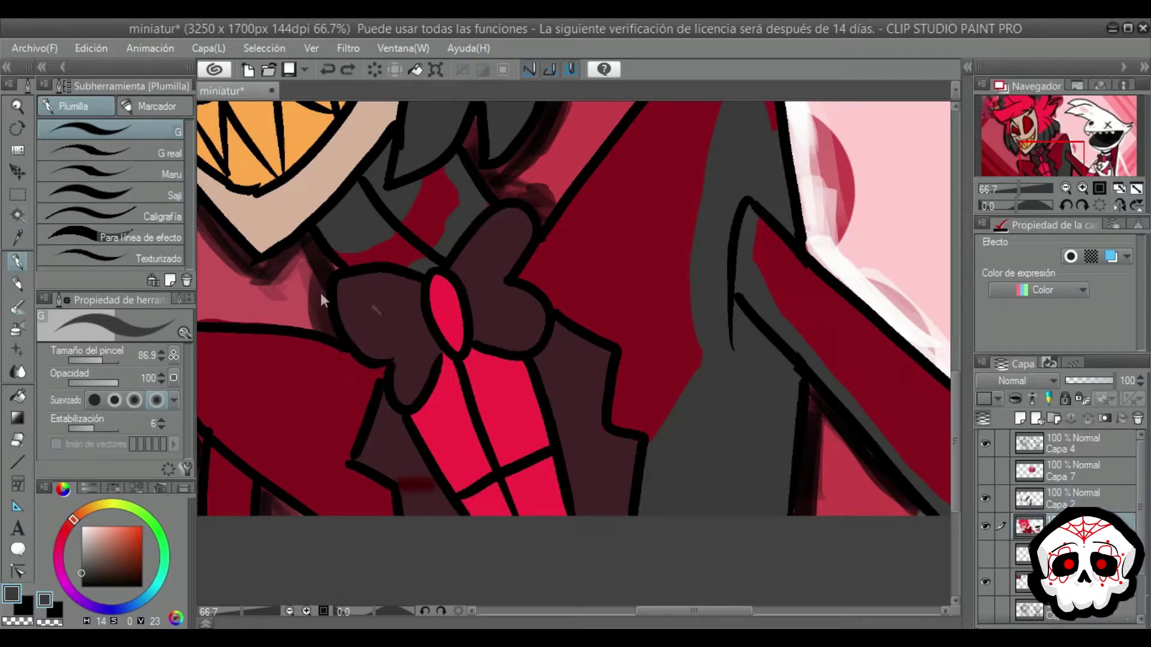
Step: Auto-select the bow tie's left half and shade its lower edges dark grey on Capa 2 with pen size 10.2
key(w)
click(358, 316)
key(p)
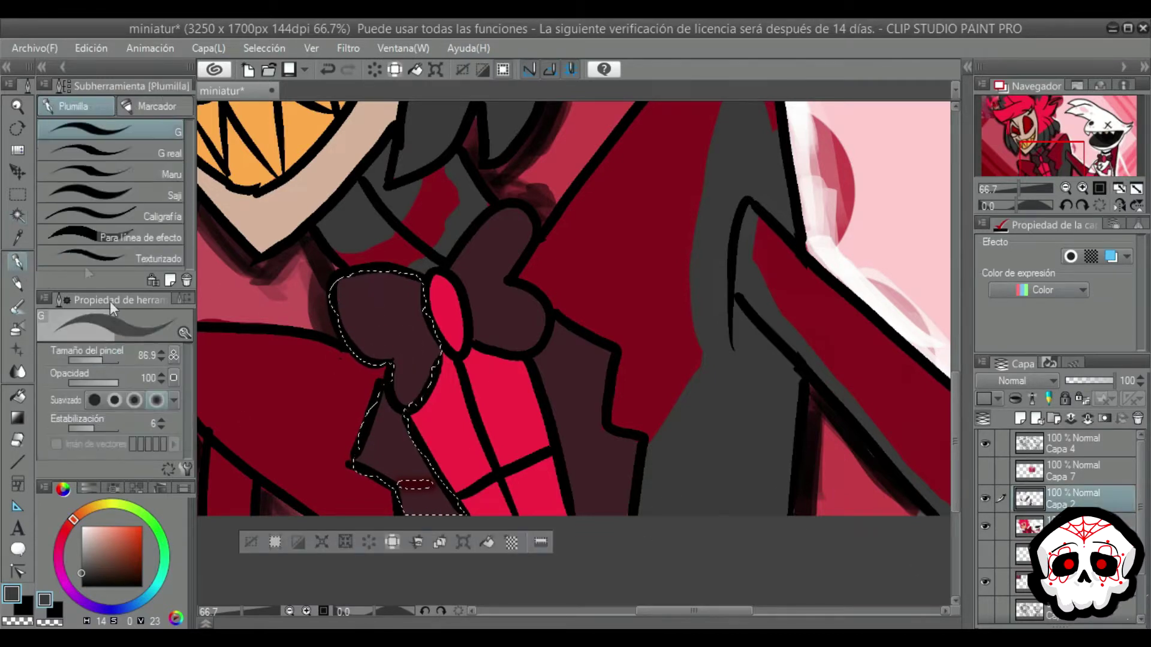
click(91, 360)
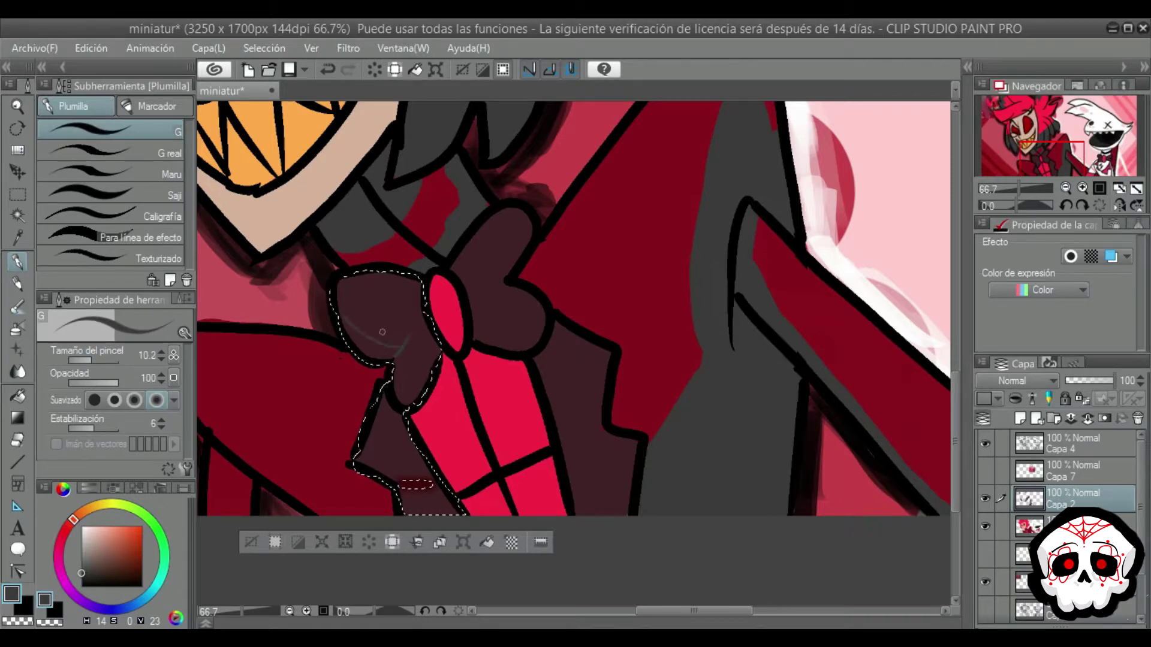
mouse_move(343, 317)
mouse_down()
mouse_move(408, 342)
mouse_move(412, 392)
mouse_move(427, 392)
mouse_move(399, 393)
mouse_move(403, 403)
mouse_move(431, 379)
mouse_move(396, 356)
mouse_move(415, 327)
mouse_up()
key(ctrl+z)
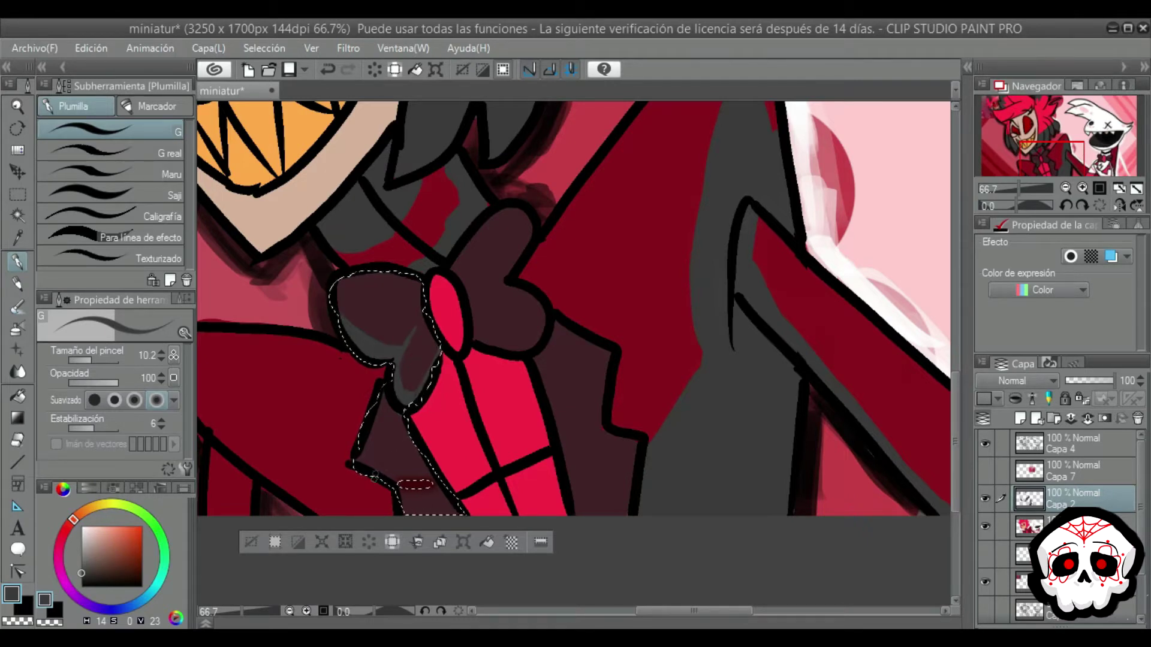
Step: Shade the lower part of the left lapel dark grey, clear the selection and paint over the leftover red strip
drag(430, 478, 394, 482)
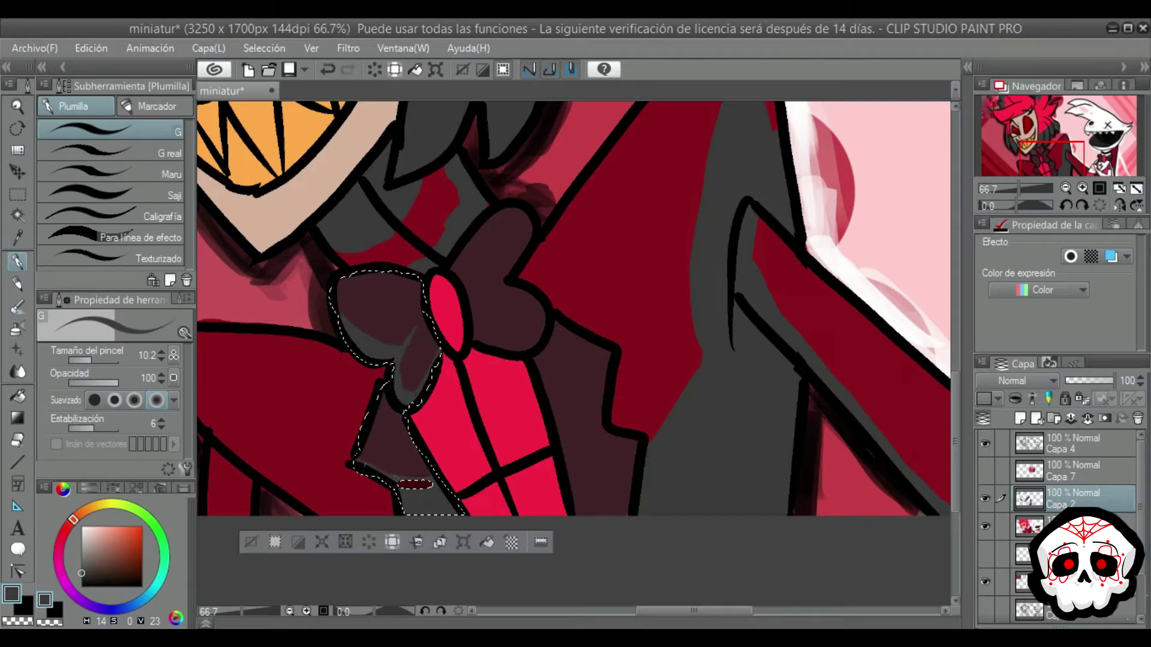
key(w)
key(ctrl+d)
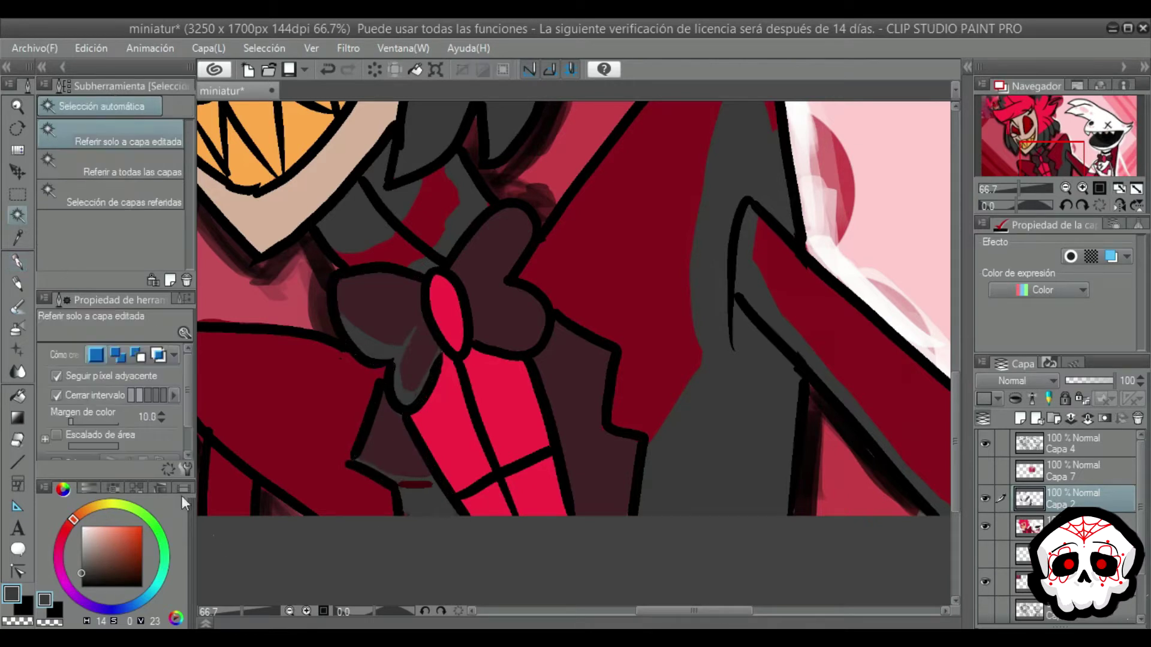
click(18, 263)
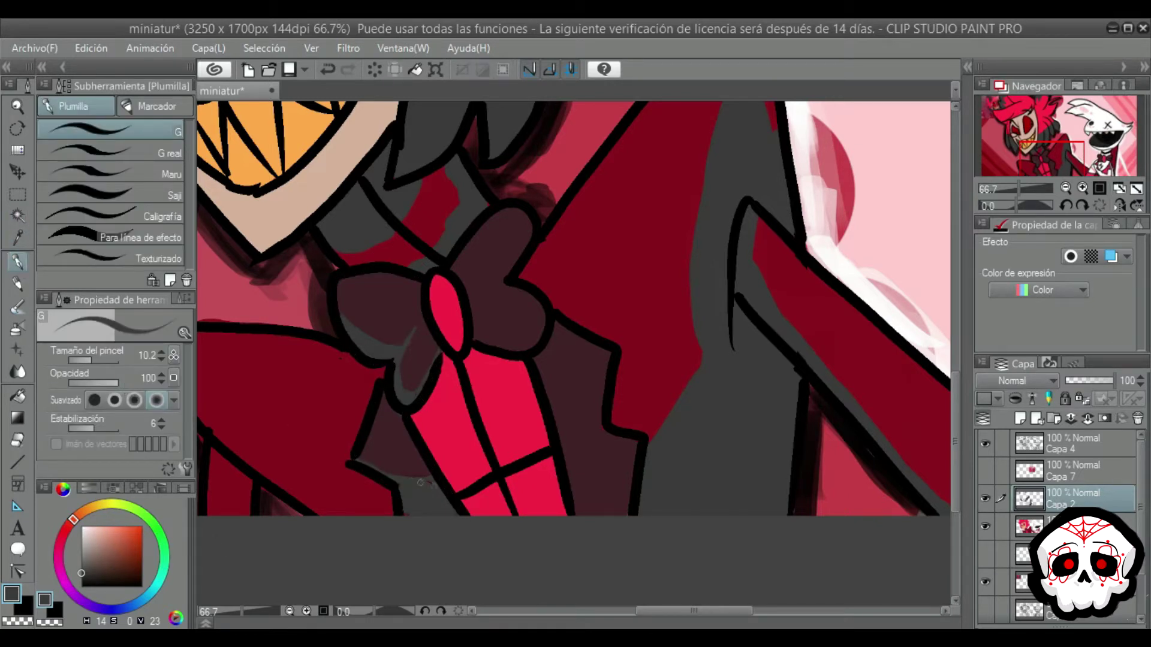
Step: Auto-select the bow tie's right half and right lapel, and shade the lapel's outer and lower edges dark grey on Capa 2
click(18, 217)
key(alt+[)
click(593, 453)
key(p)
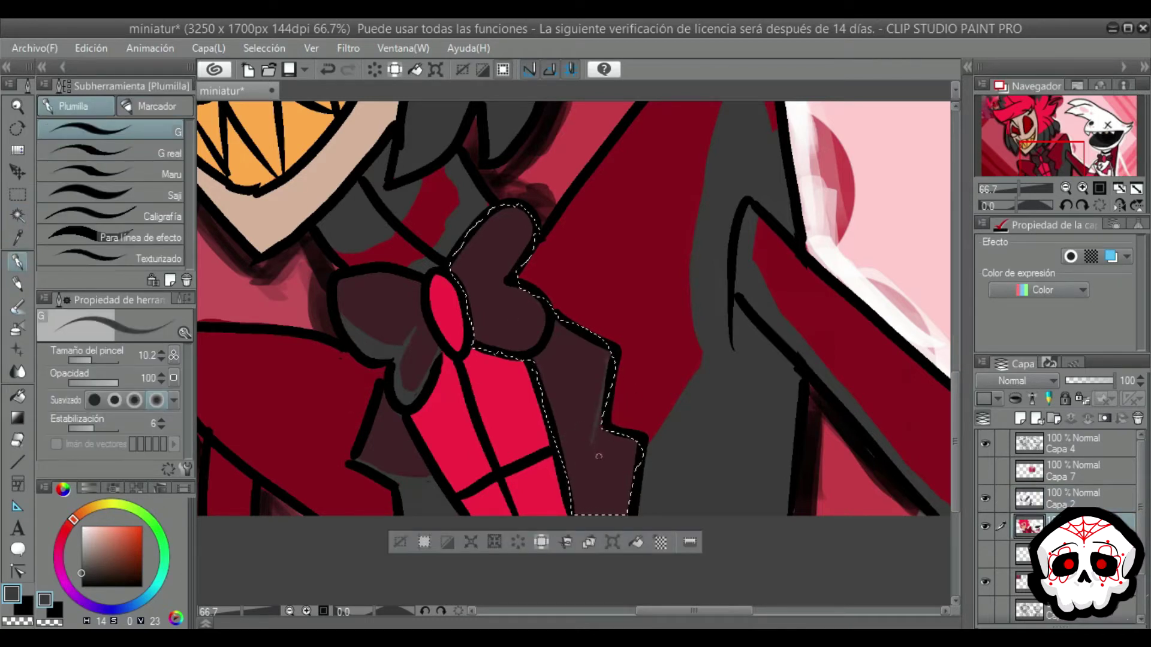
mouse_move(574, 513)
mouse_down()
mouse_move(595, 438)
mouse_move(605, 460)
mouse_up()
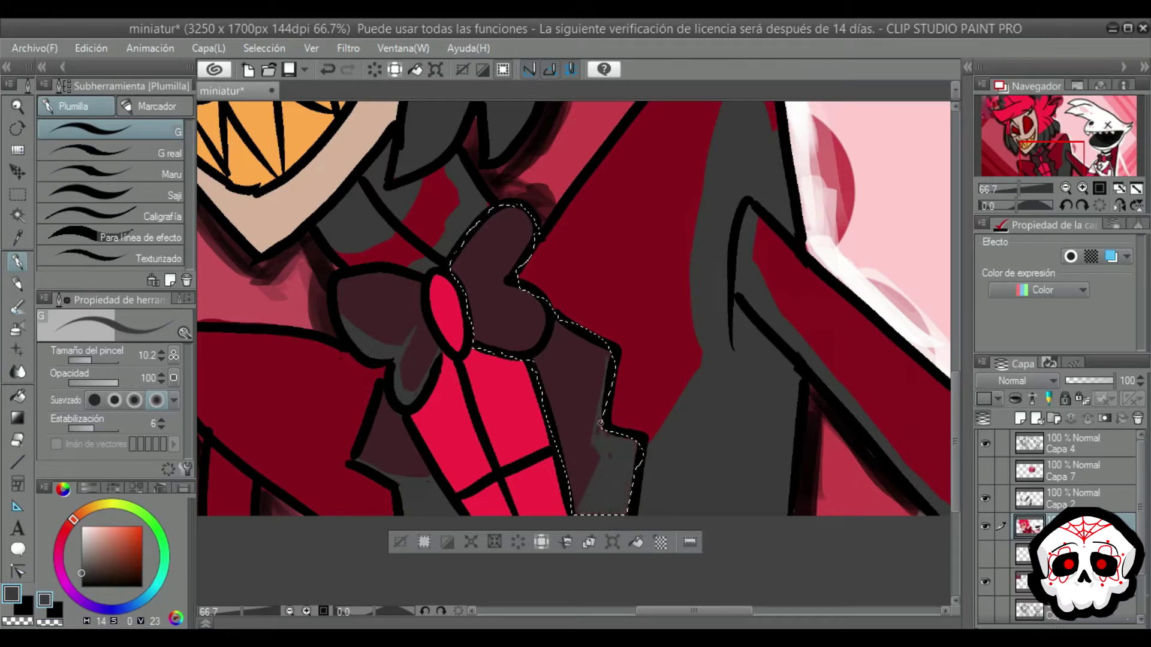
mouse_move(613, 470)
mouse_down()
mouse_move(628, 446)
mouse_move(603, 428)
mouse_move(603, 387)
mouse_up()
key(ctrl+z)
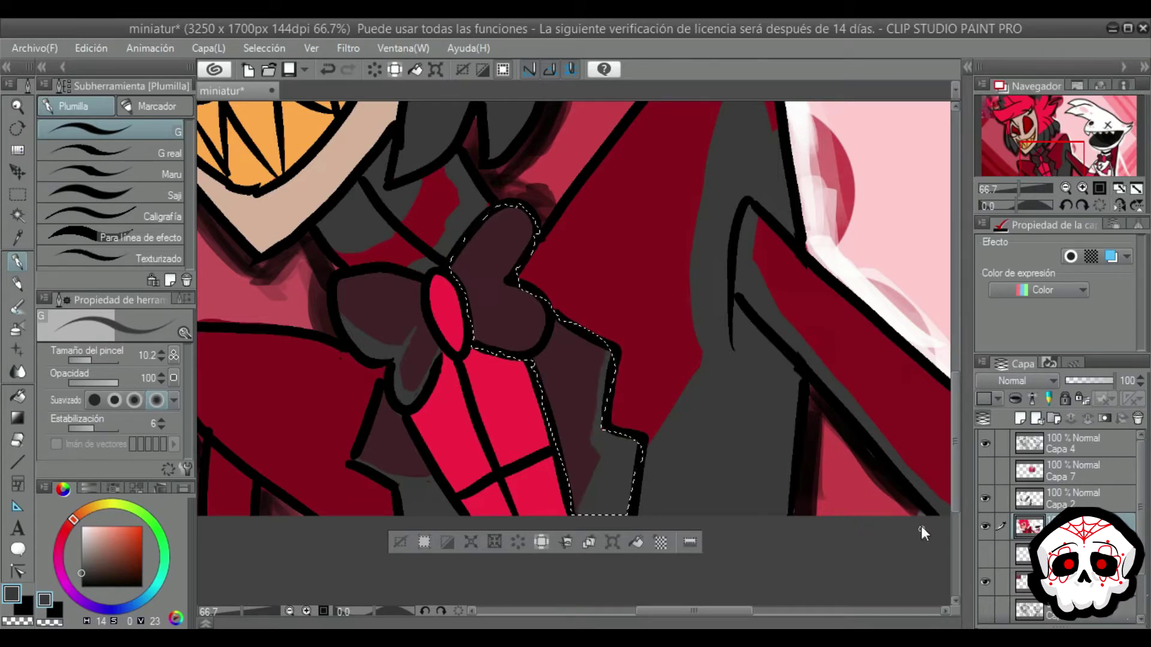
click(1030, 501)
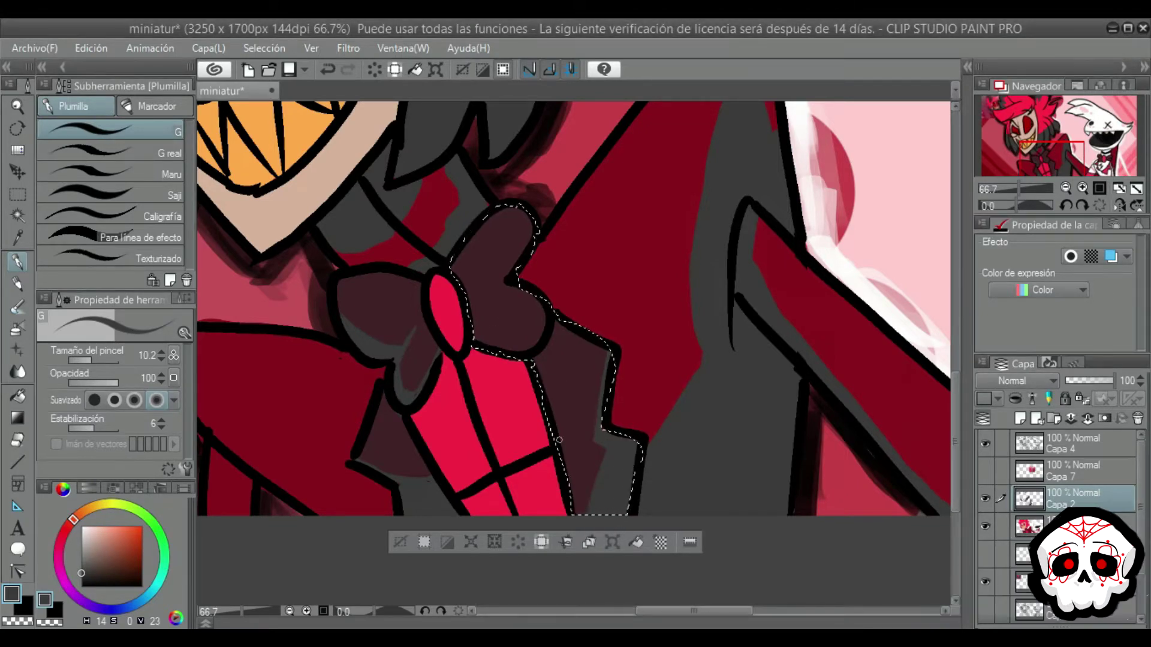
Step: Shade the outer and lower edges of the bow tie's two right loops in dark grey
drag(503, 232, 505, 280)
drag(528, 223, 516, 255)
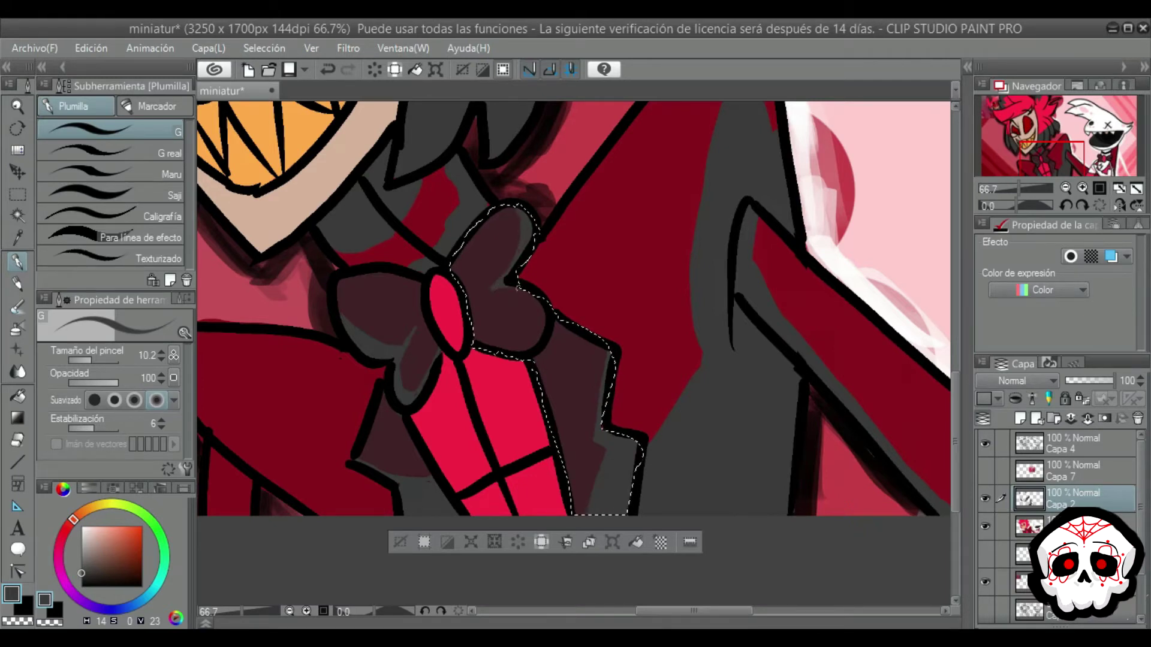
drag(478, 331, 535, 313)
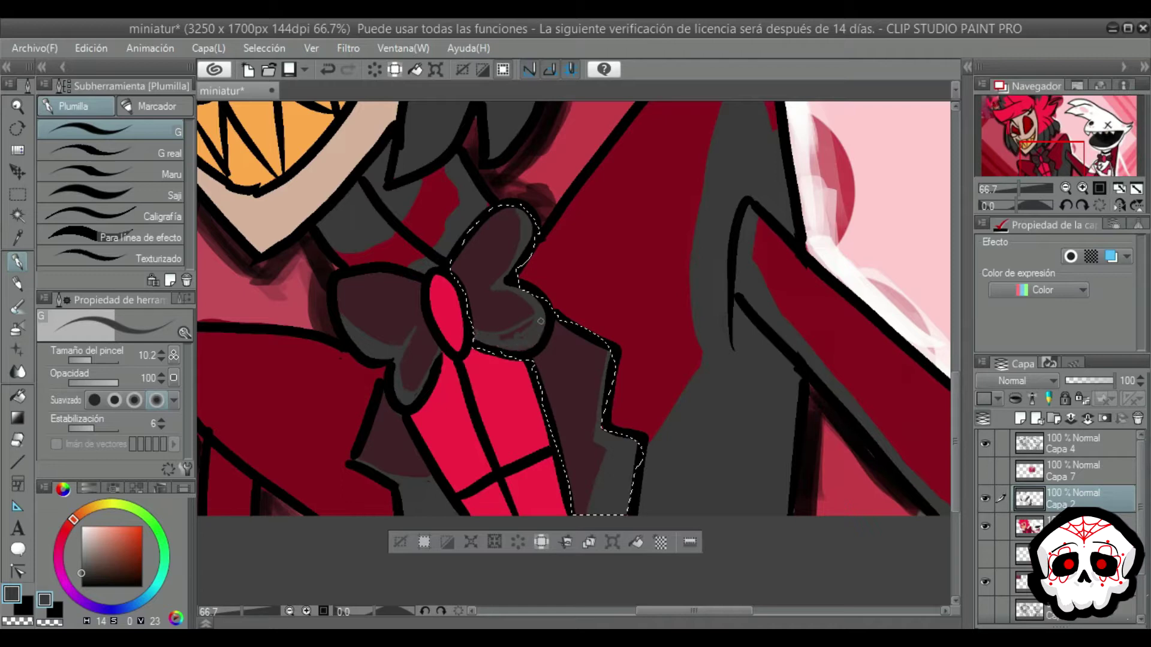
Step: Auto-select the bright red shirt front and the bow tie's central knot on the layer below Capa 2, ready for the pen
drag(723, 611, 698, 612)
click(18, 215)
click(1055, 525)
click(438, 393)
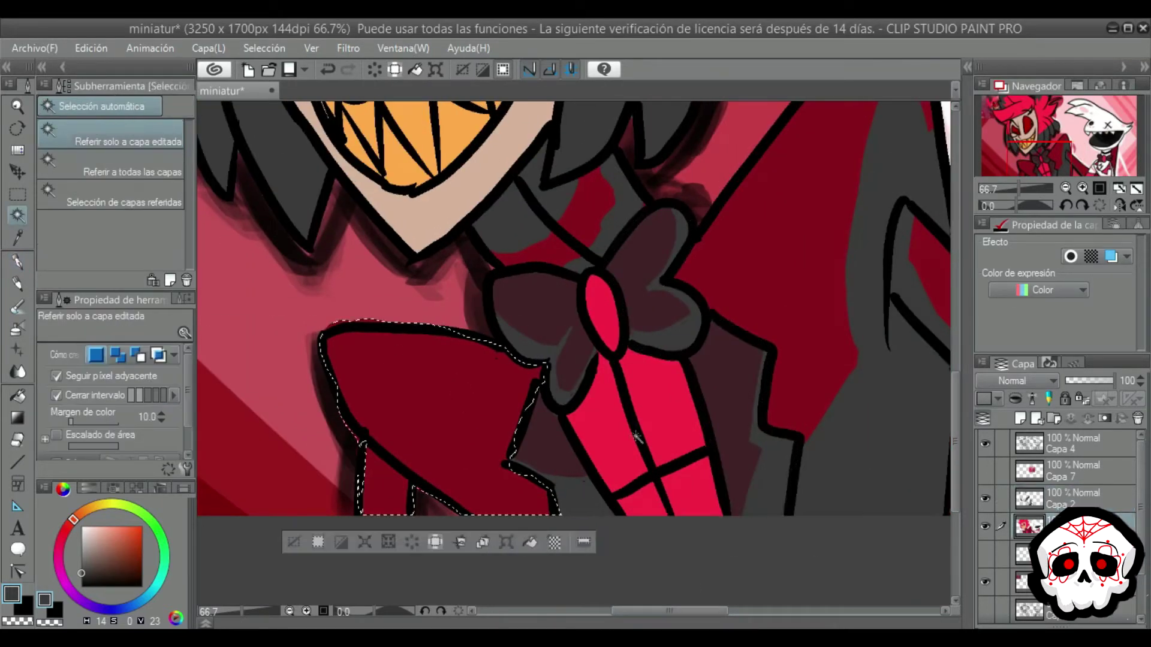
click(624, 432)
click(18, 262)
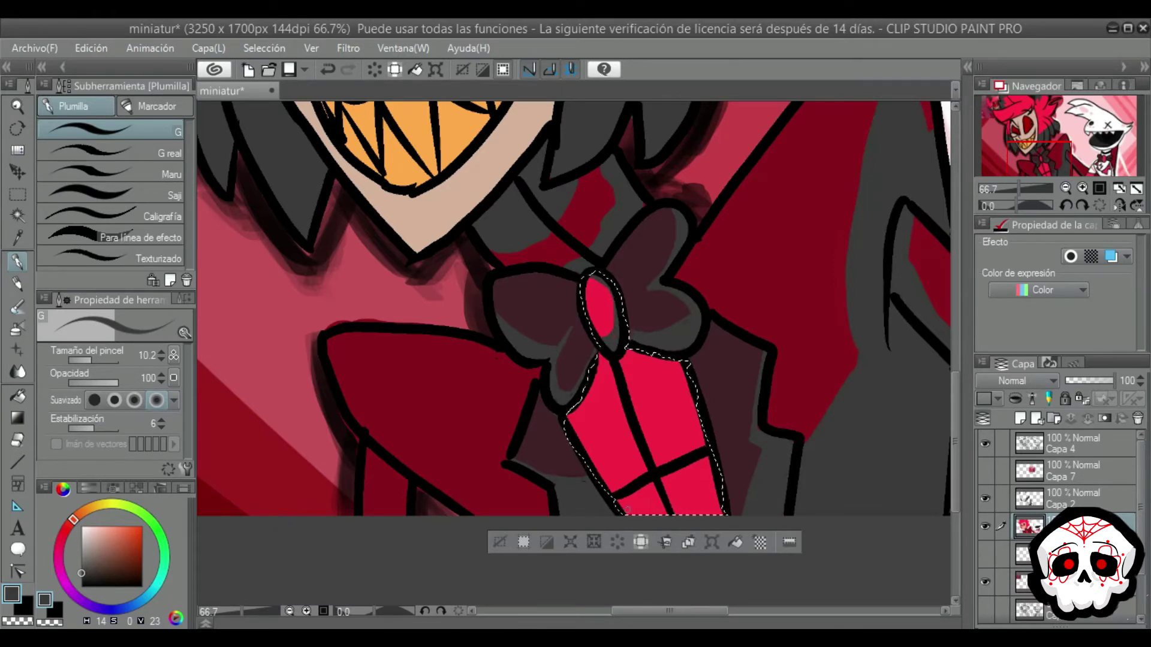
drag(639, 471, 634, 513)
drag(646, 465, 640, 513)
drag(653, 455, 648, 513)
drag(659, 446, 658, 513)
drag(667, 445, 680, 513)
drag(678, 419, 697, 513)
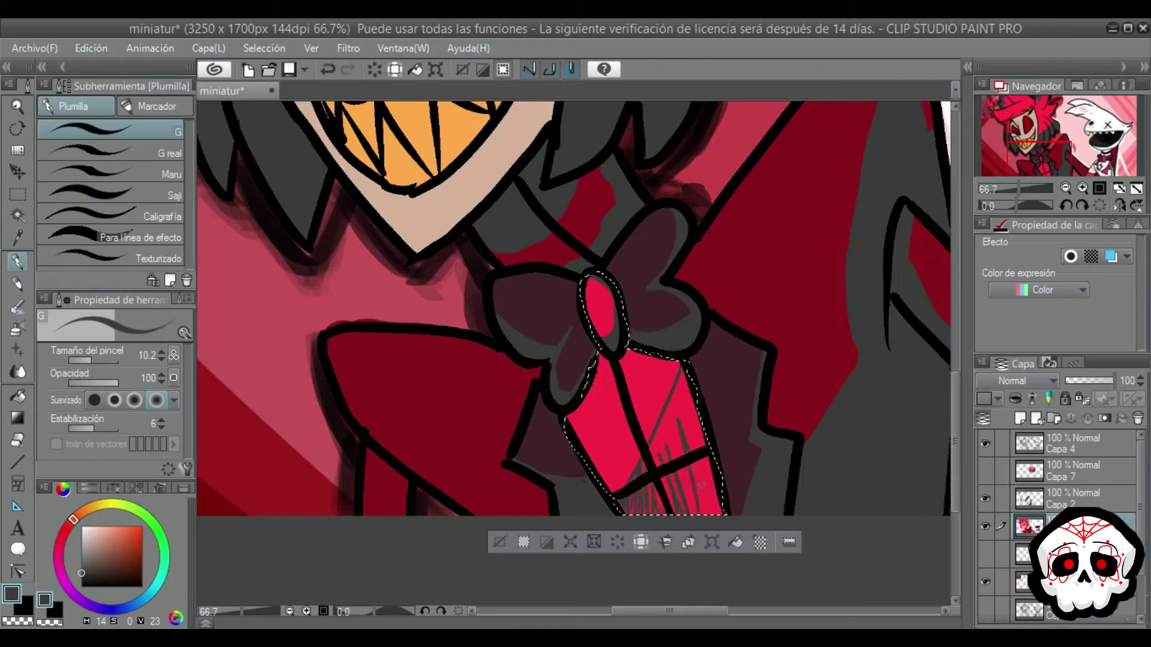
Step: Set the pen size to 44.9 and undo the thin grey strokes on the shirt and bow tie knot
click(100, 359)
key(ctrl+z)
key(ctrl+z)
key(ctrl+z)
key(ctrl+z)
key(ctrl+z)
key(ctrl+z)
key(ctrl+z)
key(ctrl+z)
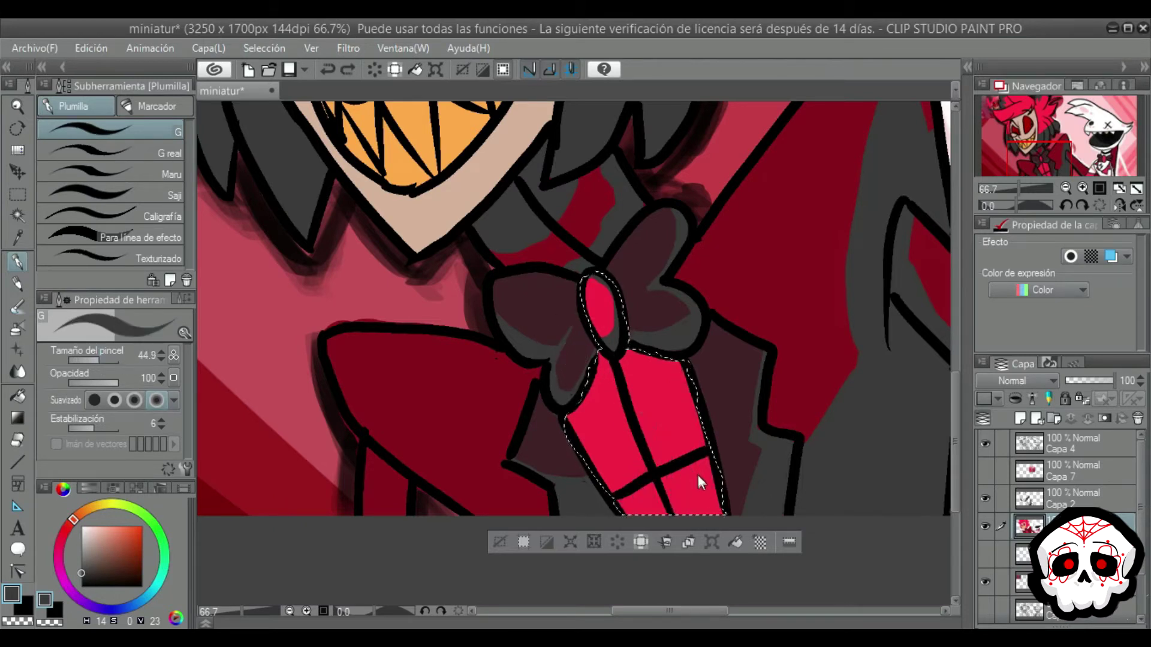
Step: Shade the bow tie knot's right edge and the lower part of the shirt dark grey on Capa 2
click(1044, 500)
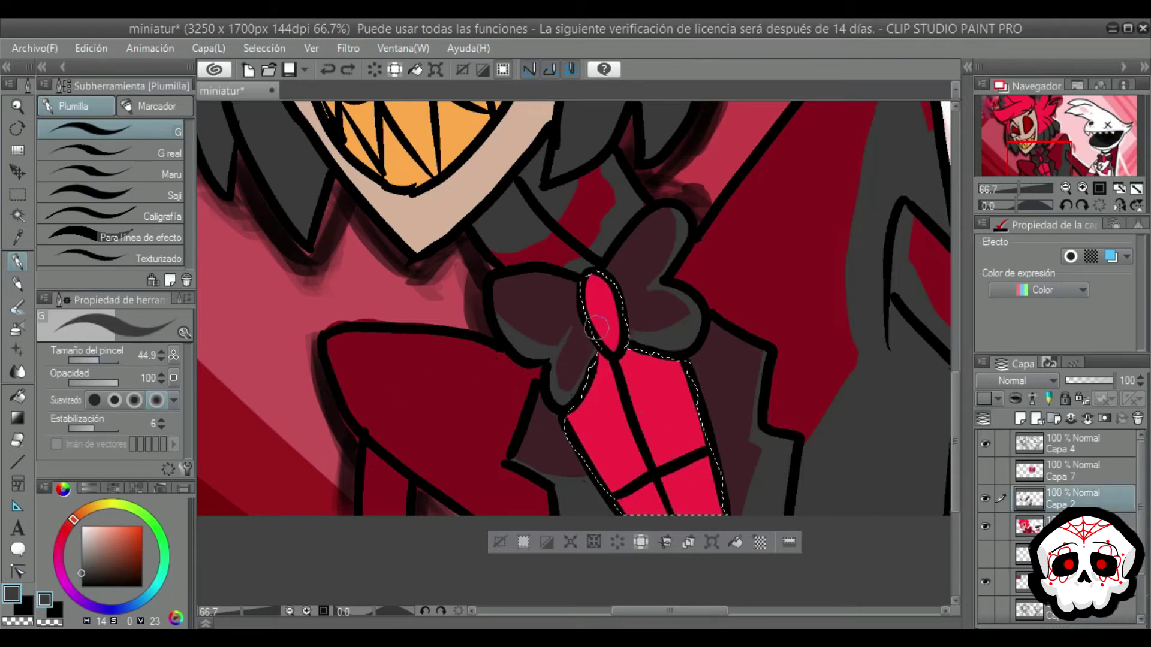
drag(605, 462, 710, 466)
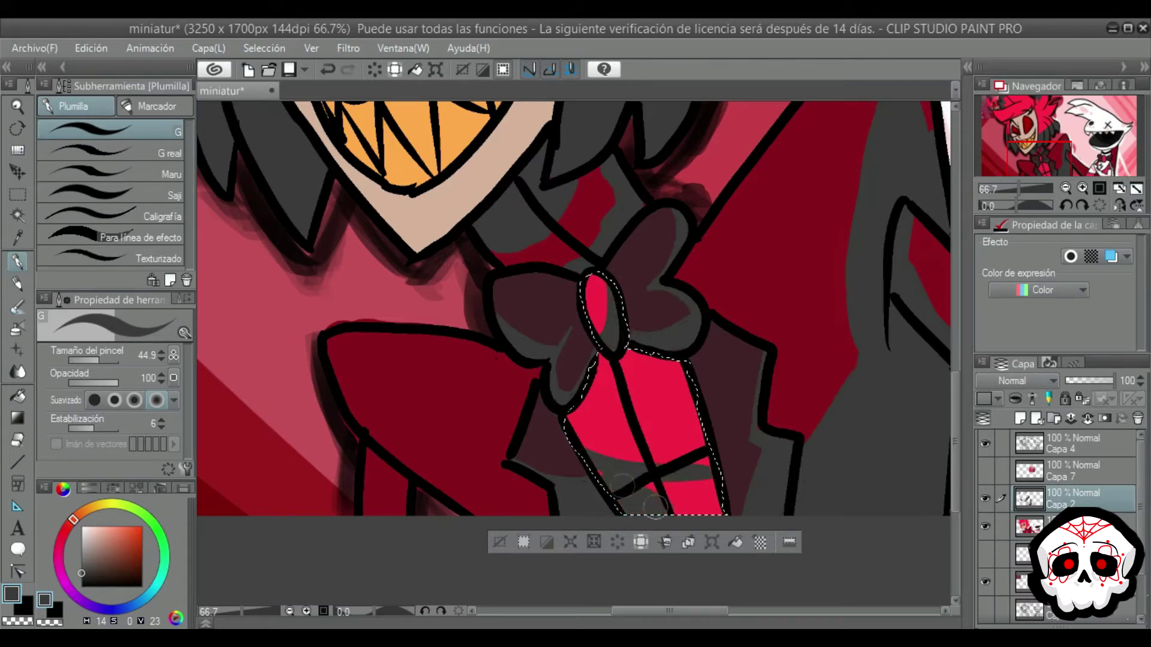
drag(655, 506, 719, 507)
Step: Auto-select the coat's left shoulder and arm on the layer below Capa 2, ready for the pen
key(w)
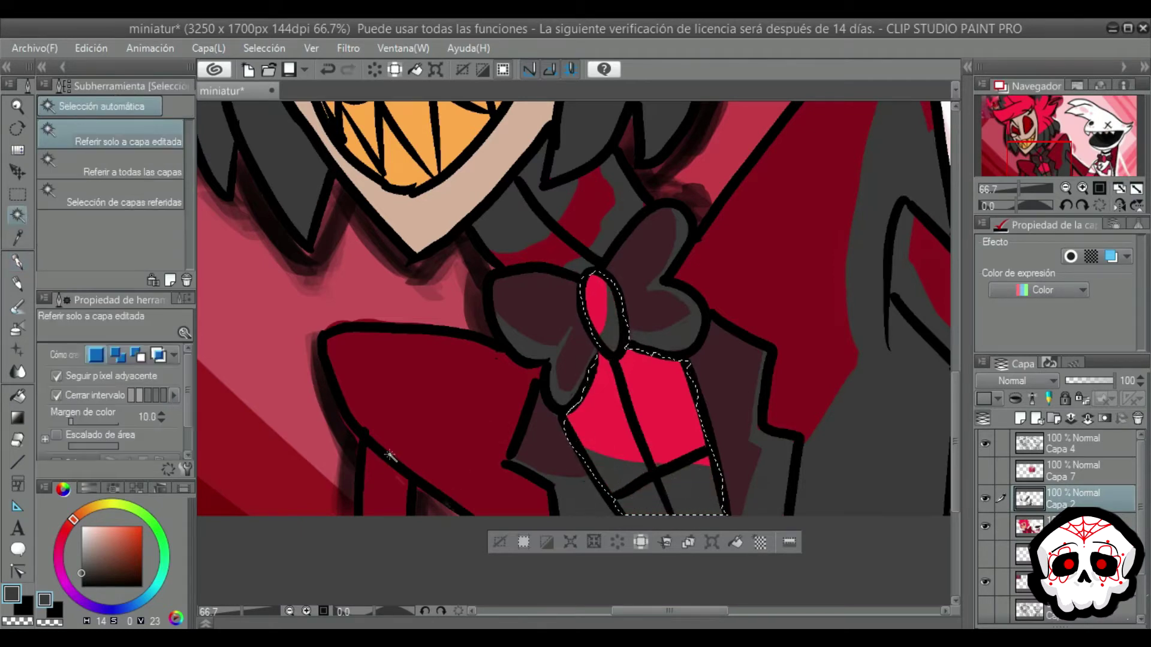
key(alt+[)
click(449, 398)
click(18, 261)
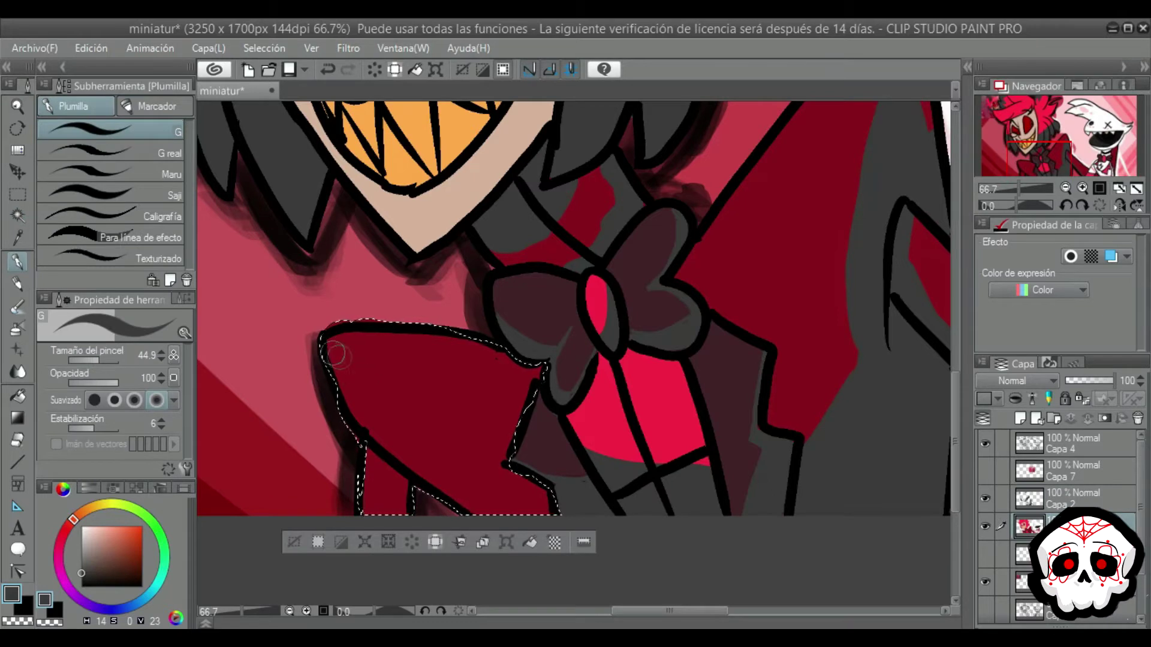
drag(360, 347, 528, 506)
mouse_move(390, 337)
mouse_down()
mouse_move(362, 345)
mouse_move(464, 492)
mouse_up()
mouse_move(367, 408)
mouse_down()
mouse_move(437, 466)
mouse_move(371, 382)
mouse_up()
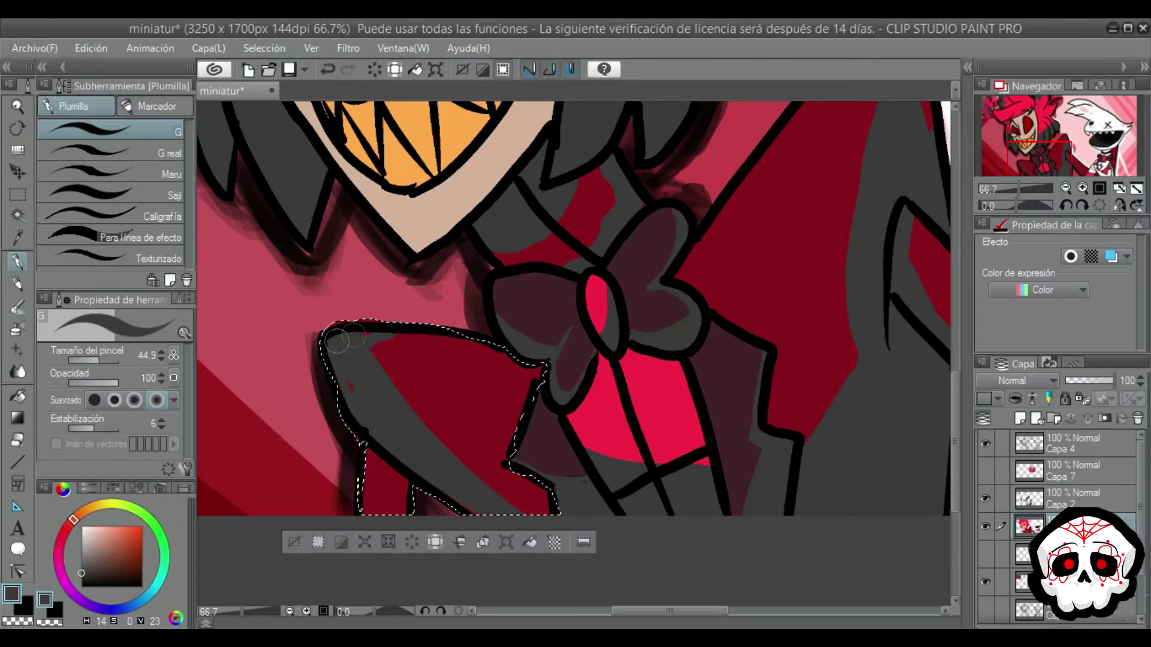
key(ctrl+z)
mouse_move(359, 334)
mouse_down()
mouse_move(366, 391)
mouse_move(439, 474)
mouse_up()
drag(401, 508, 473, 519)
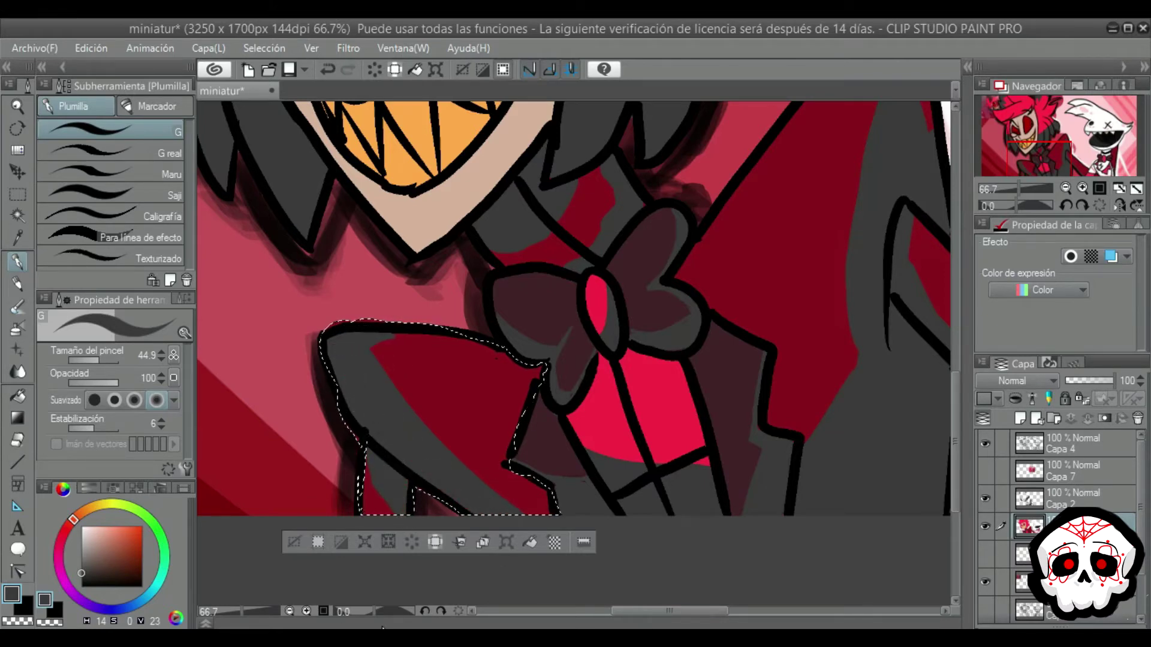
click(290, 610)
click(290, 611)
drag(958, 413, 957, 354)
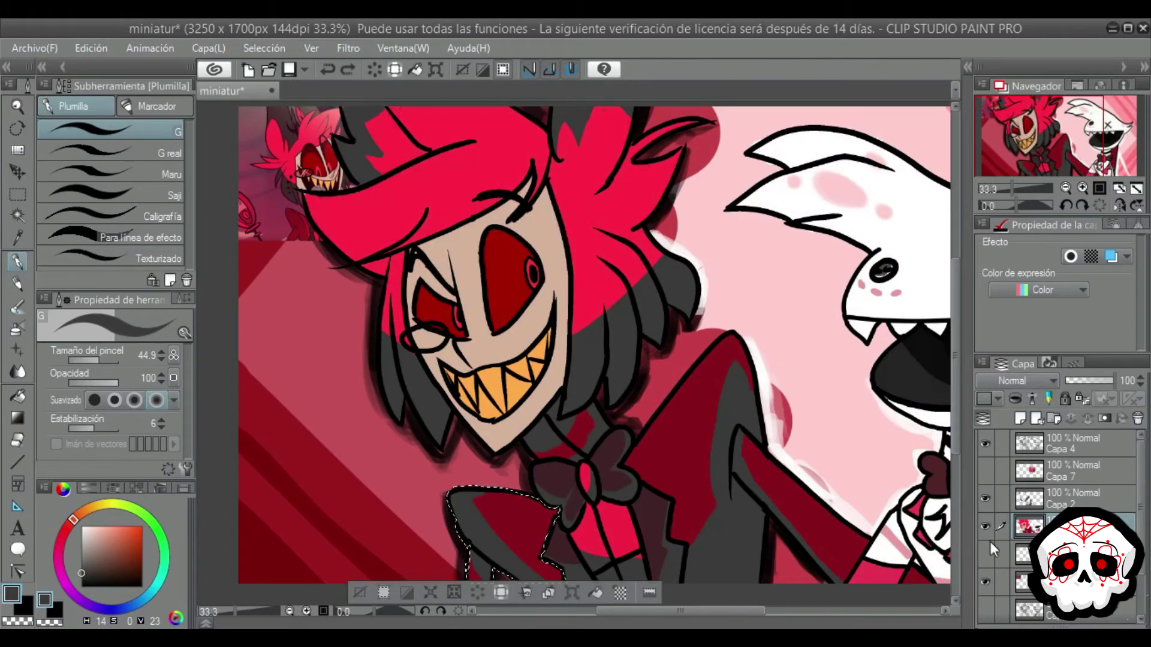
key(ctrl+z)
Step: Shade the outer edge of the coat's left shoulder and arm dark grey on Capa 2
click(306, 611)
click(305, 611)
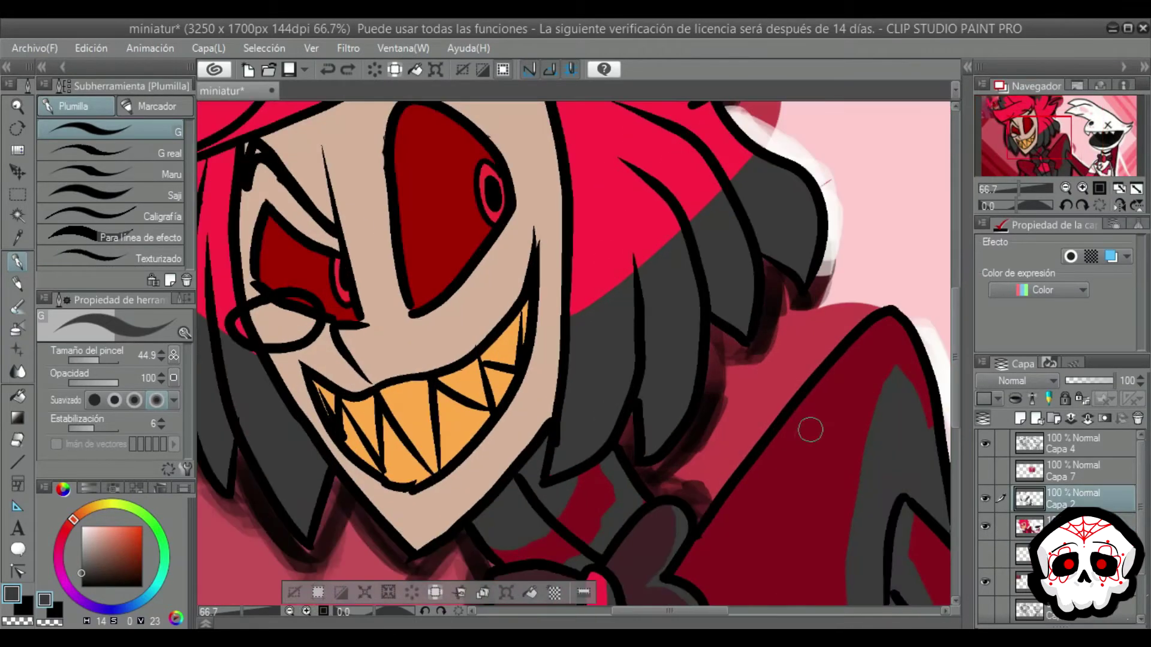
drag(956, 379, 955, 495)
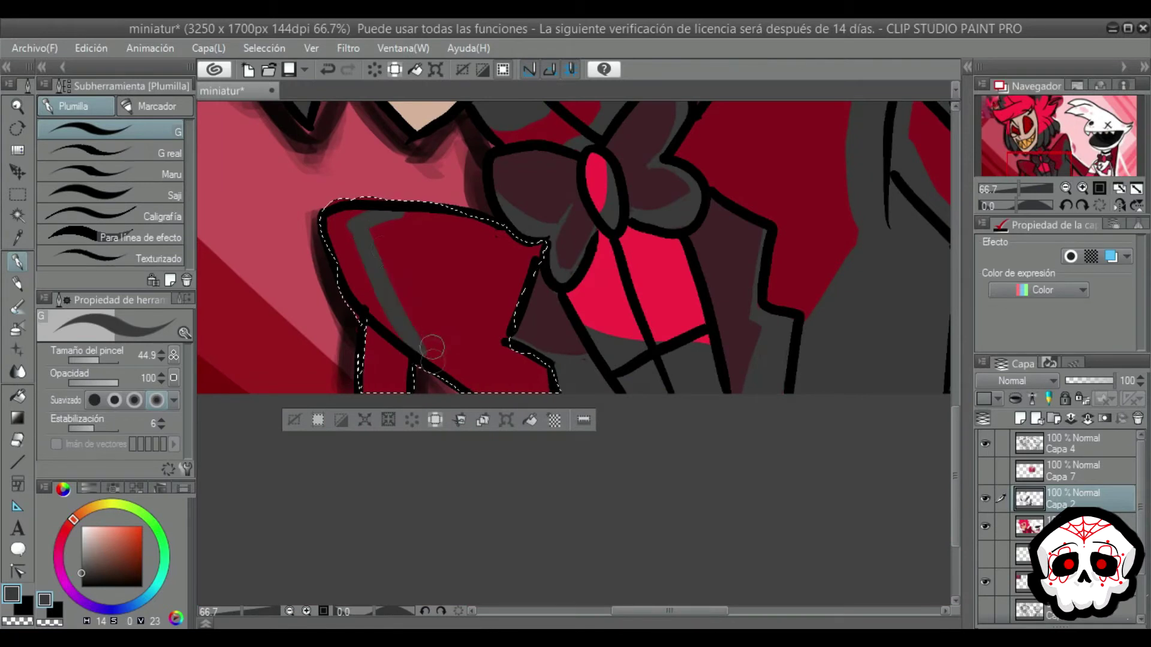
drag(360, 223, 390, 298)
mouse_move(406, 211)
mouse_down()
mouse_move(357, 223)
mouse_move(377, 274)
mouse_move(357, 295)
mouse_move(393, 327)
mouse_up()
key(ctrl+z)
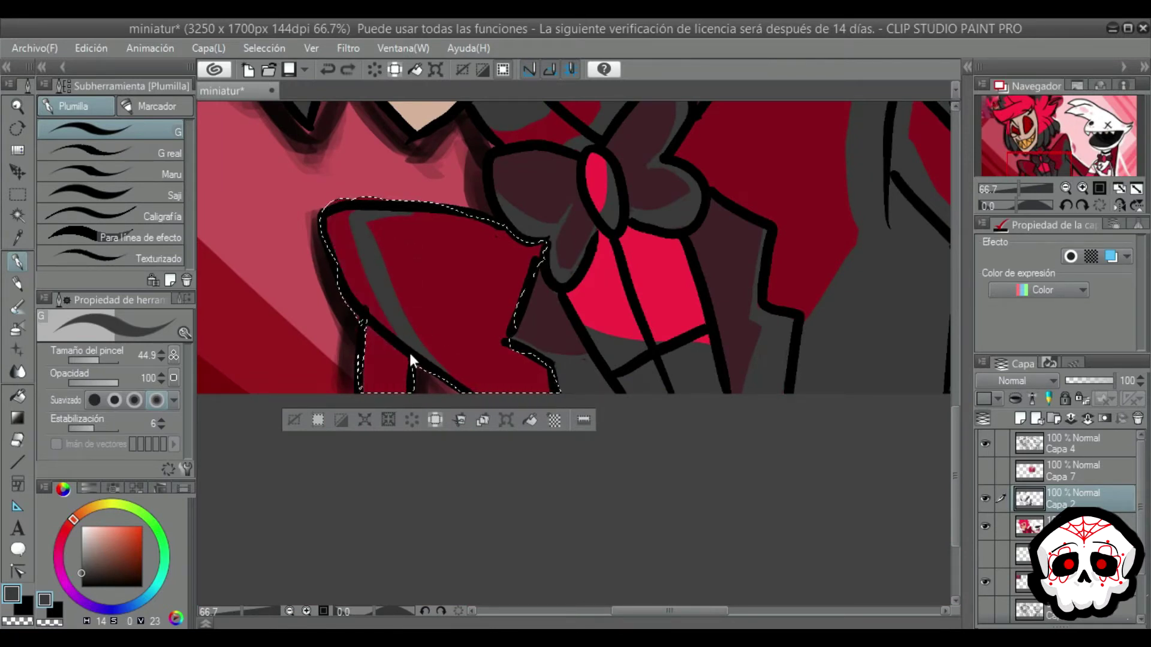
mouse_move(393, 340)
mouse_down()
mouse_move(343, 221)
mouse_move(470, 375)
mouse_up()
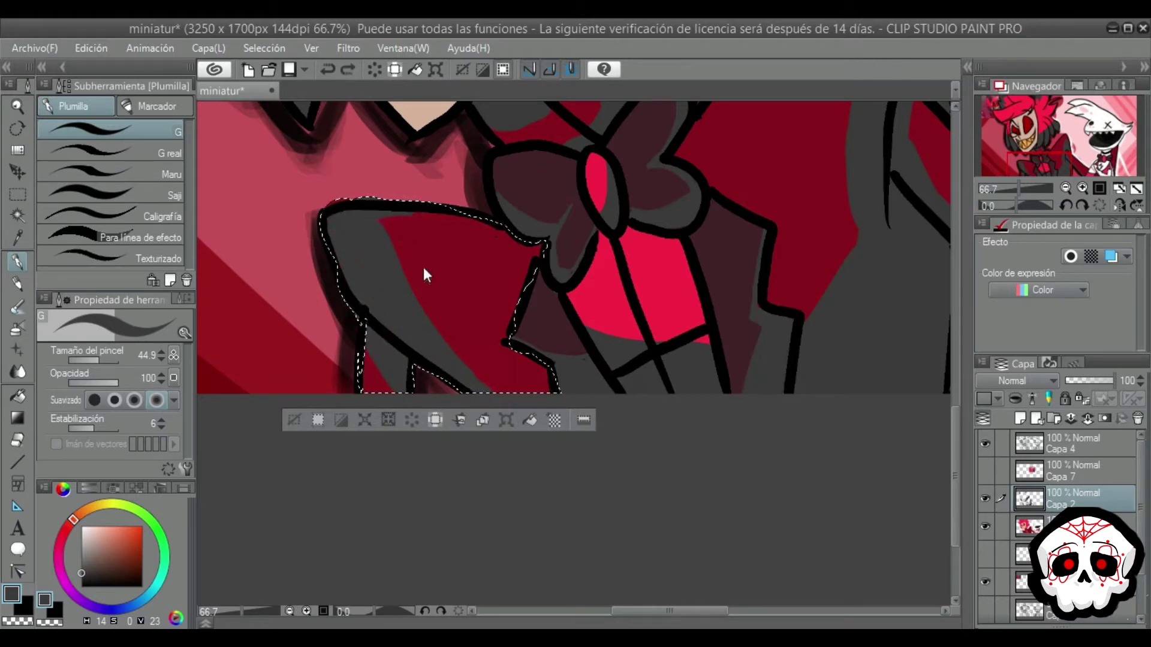
key(ctrl+z)
mouse_move(386, 208)
mouse_down()
mouse_move(379, 256)
mouse_move(468, 368)
mouse_up()
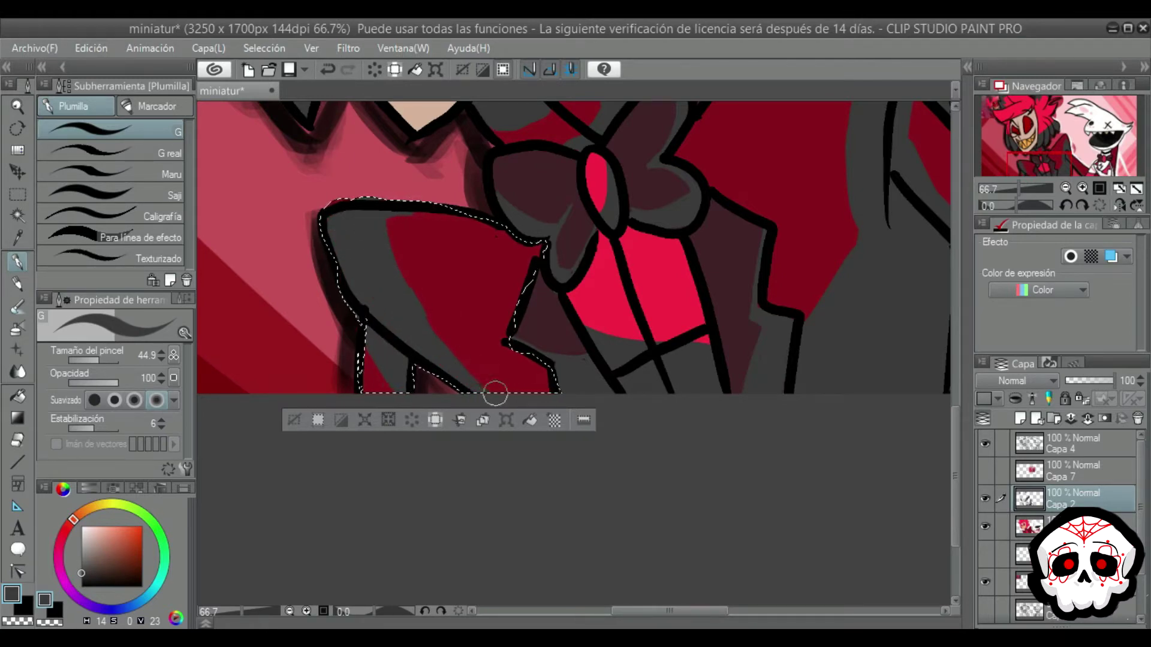
Step: Clear the coat selection and auto-select the small red triangle below the white character's hand on the layer below Capa 2
drag(956, 418, 955, 318)
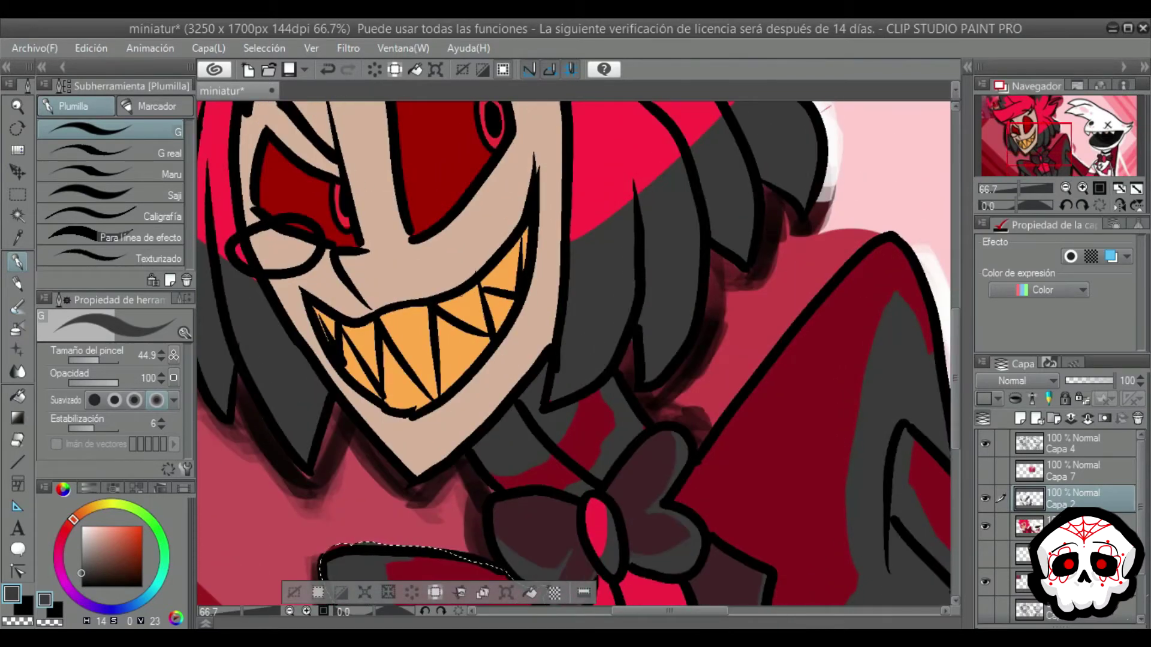
click(290, 610)
click(290, 611)
click(289, 611)
click(17, 216)
click(260, 371)
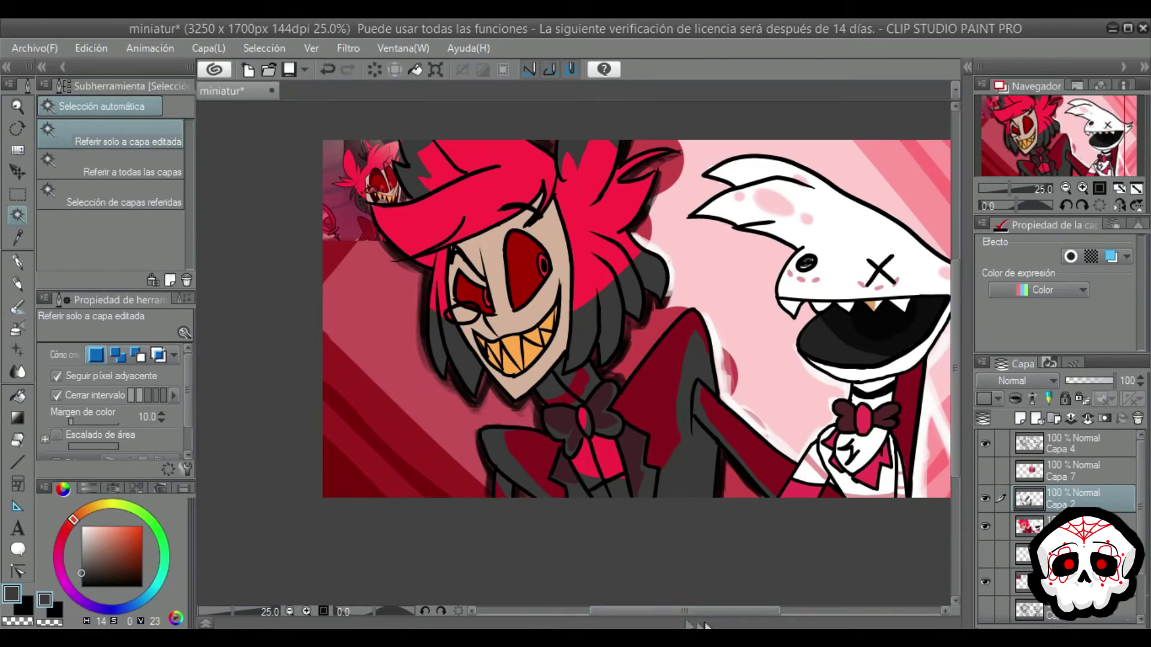
drag(704, 612, 752, 613)
click(1079, 525)
click(640, 491)
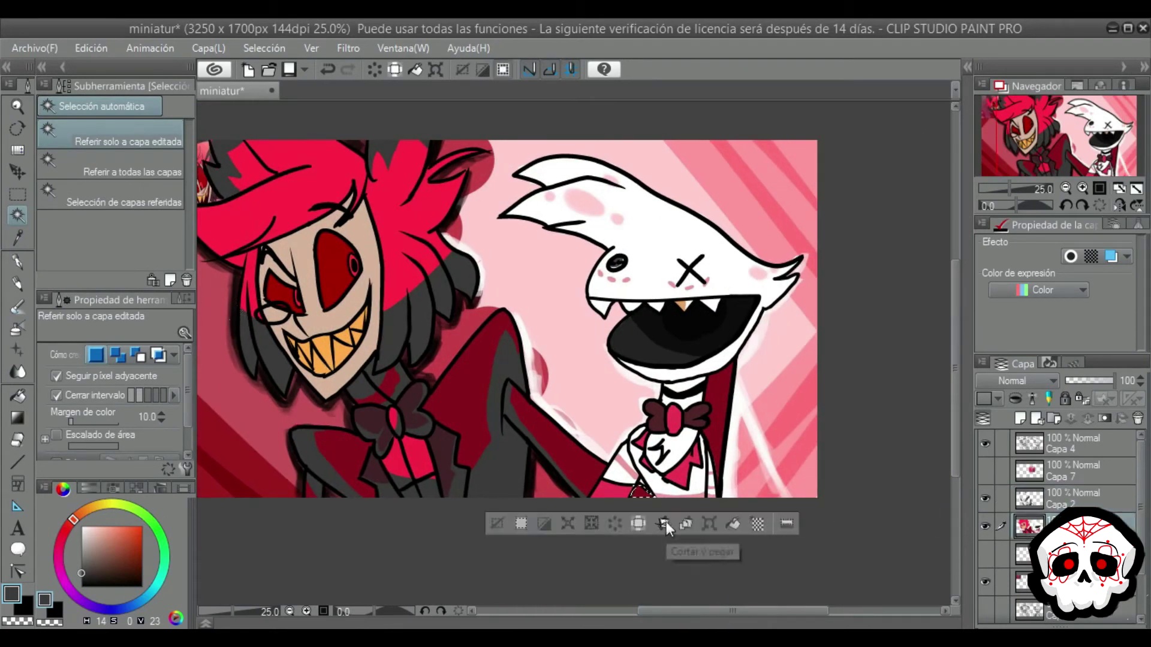
Step: Paint the selected small triangle below the white character's hand dark grey on Capa 2
key(p)
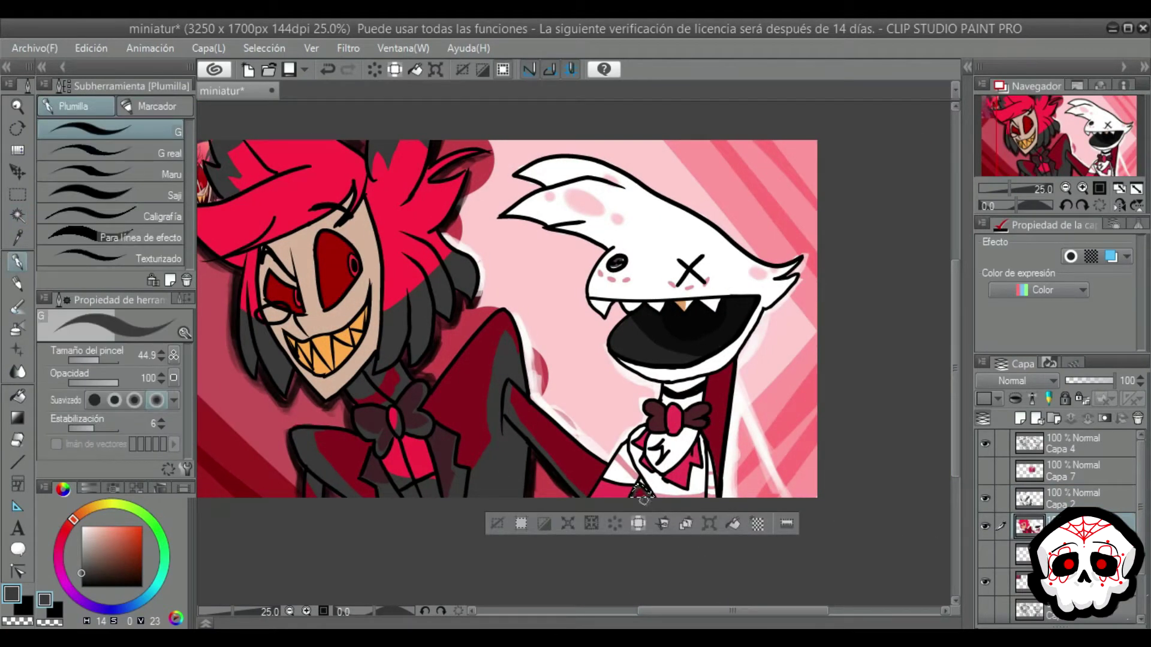
key(w)
click(634, 260)
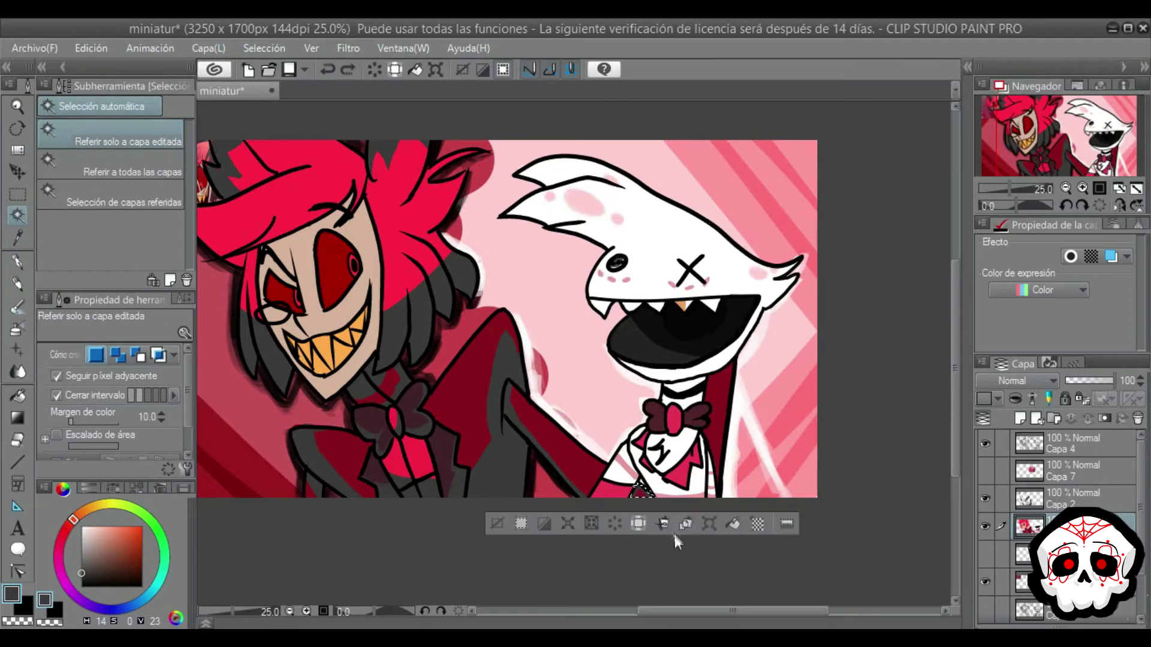
click(1030, 505)
click(24, 261)
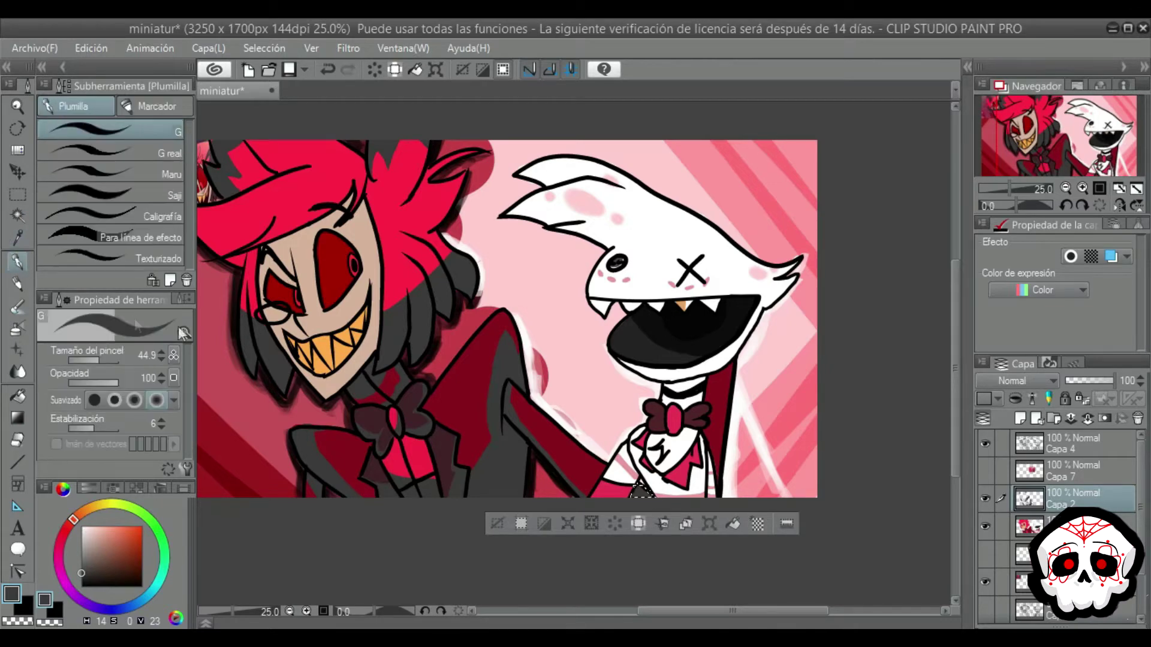
Step: Auto-select the white character's head on the layer below Capa 2 and shade the jaw's lower edge dark grey on Capa 2
click(18, 215)
click(1029, 527)
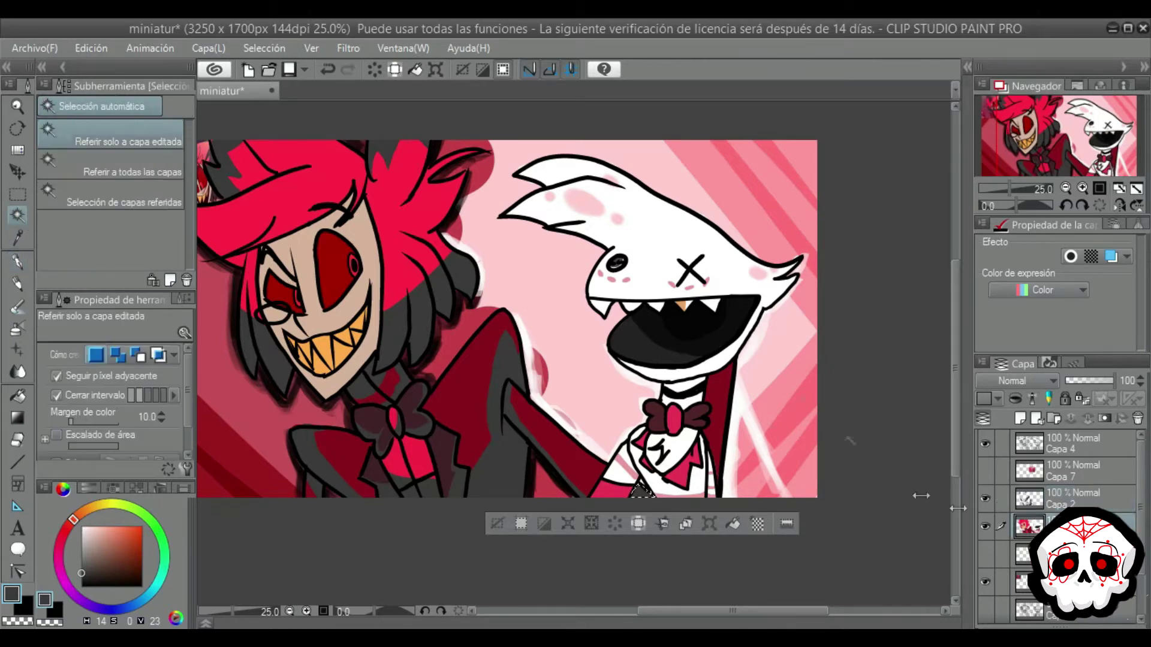
click(707, 240)
click(17, 262)
key(alt+])
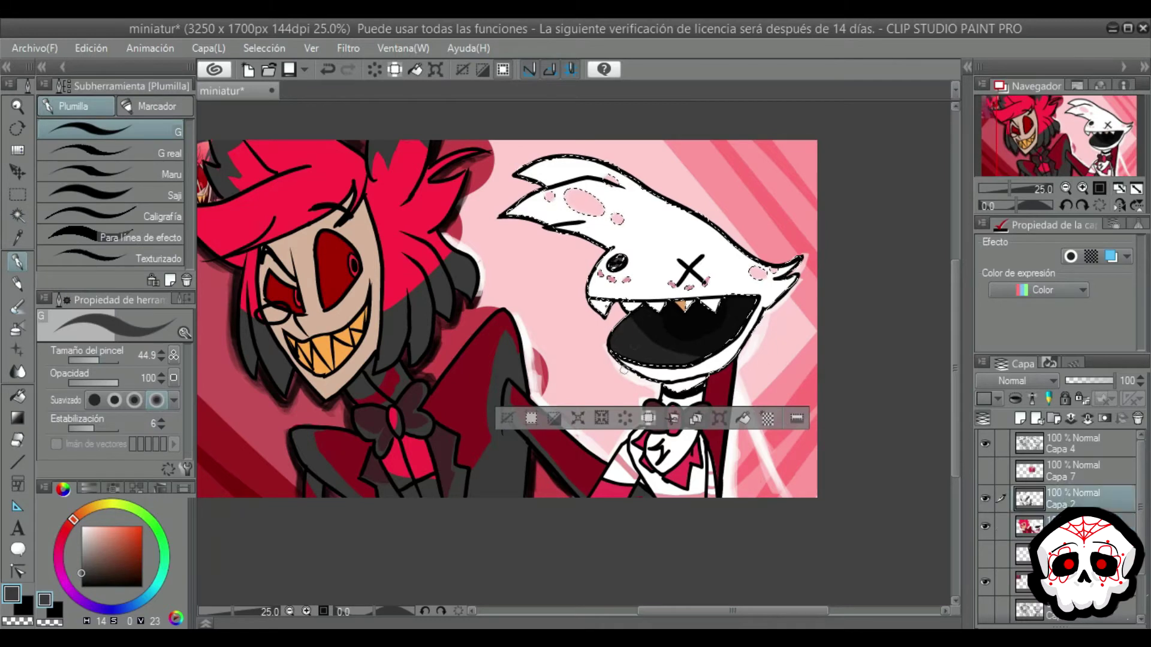
drag(698, 371, 735, 353)
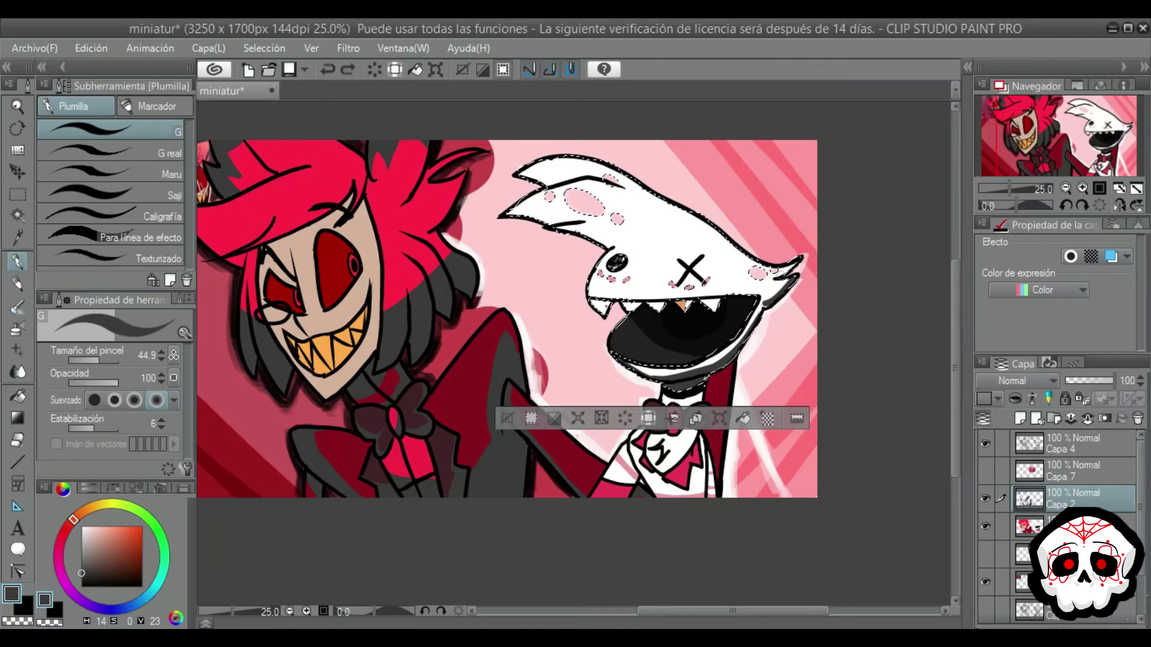
Step: Shade the undersides of the white character's two hair tufts dark grey, and clear the selection
mouse_move(508, 217)
mouse_down()
mouse_move(579, 219)
mouse_move(527, 220)
mouse_move(592, 228)
mouse_move(614, 244)
mouse_up()
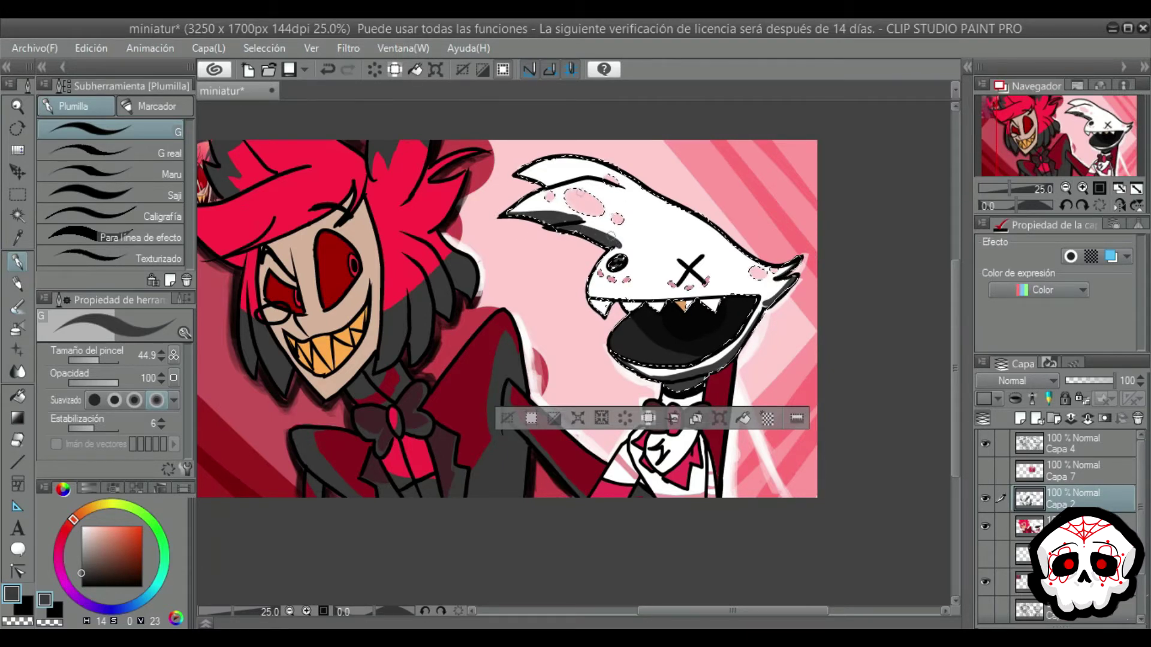
mouse_move(520, 174)
mouse_down()
mouse_move(614, 182)
mouse_move(543, 180)
mouse_up()
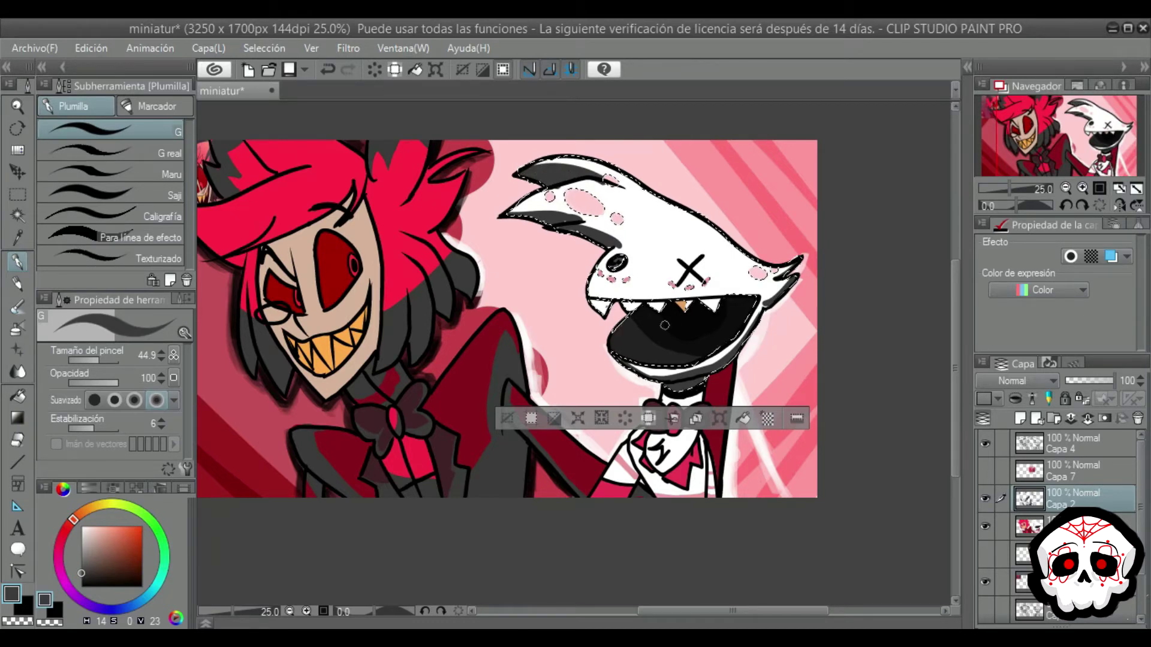
key(m)
key(ctrl+d)
Step: Auto-select the white character's neck on the layer below Capa 2 and switch to the pen
key(w)
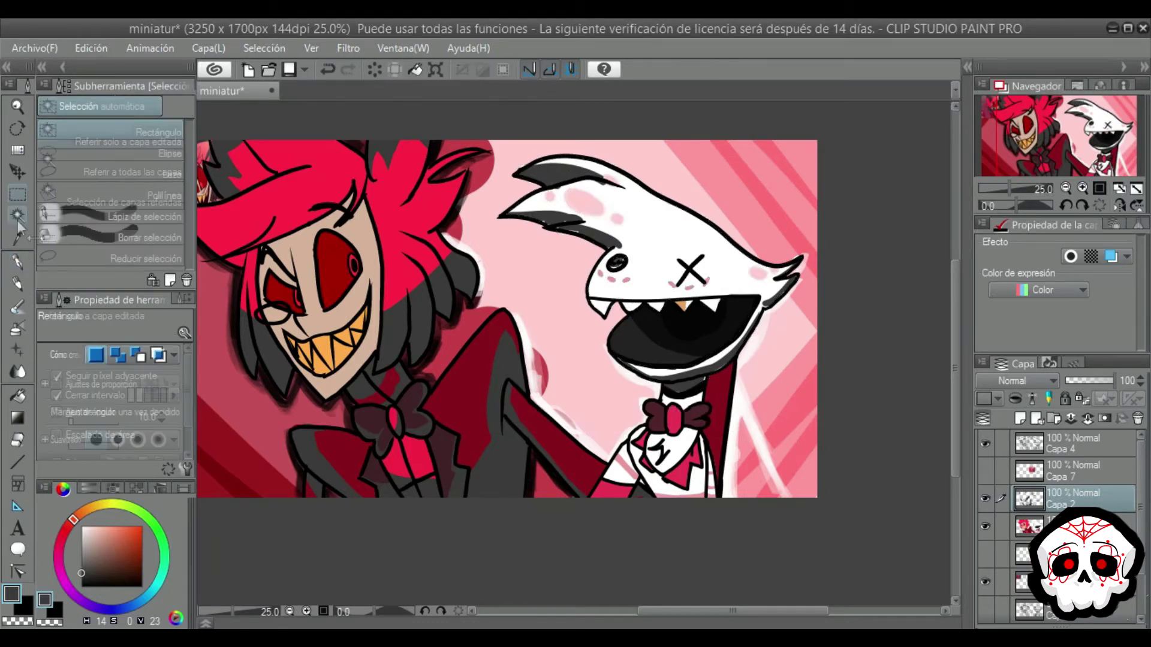
click(696, 419)
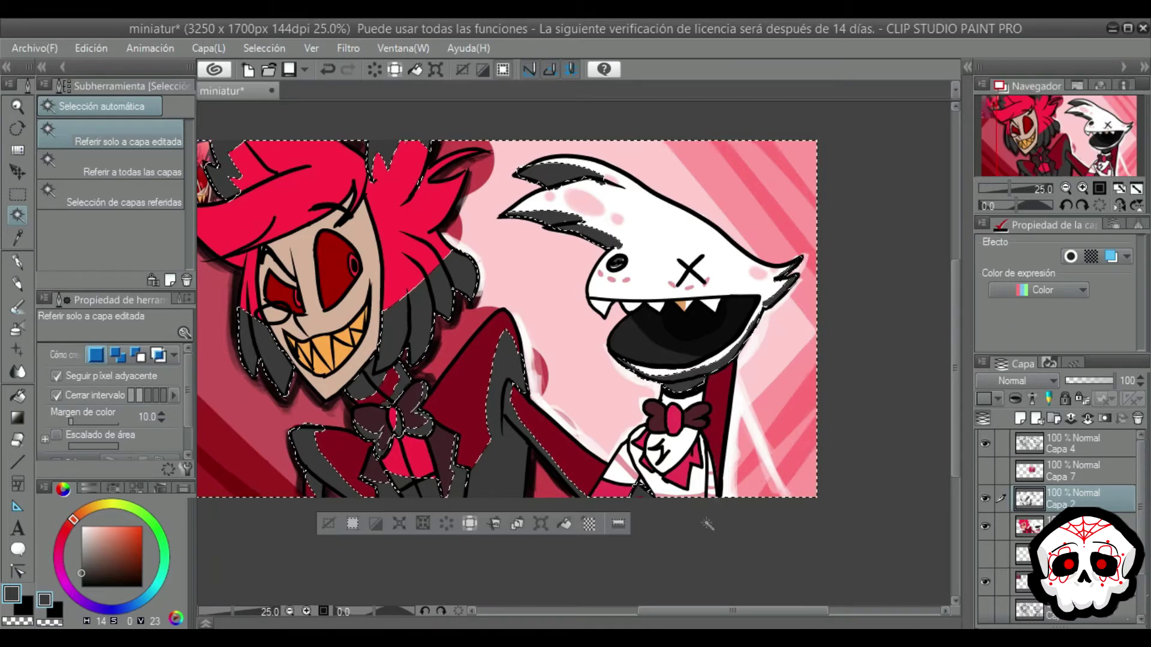
key(ctrl+d)
click(1064, 523)
click(683, 399)
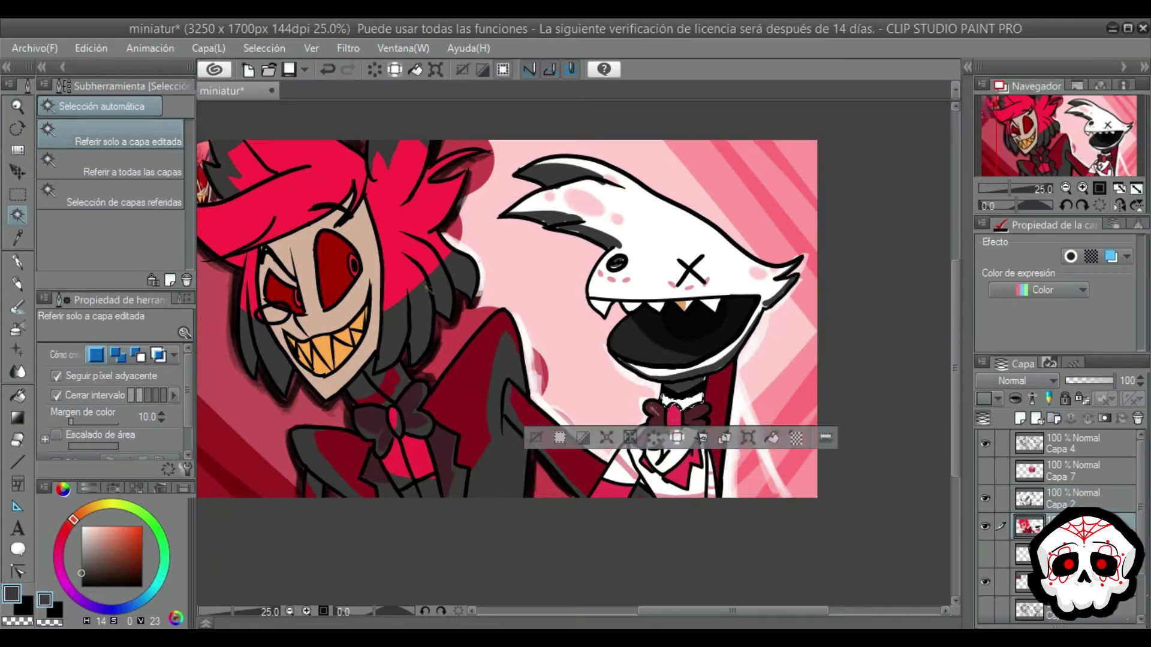
click(22, 262)
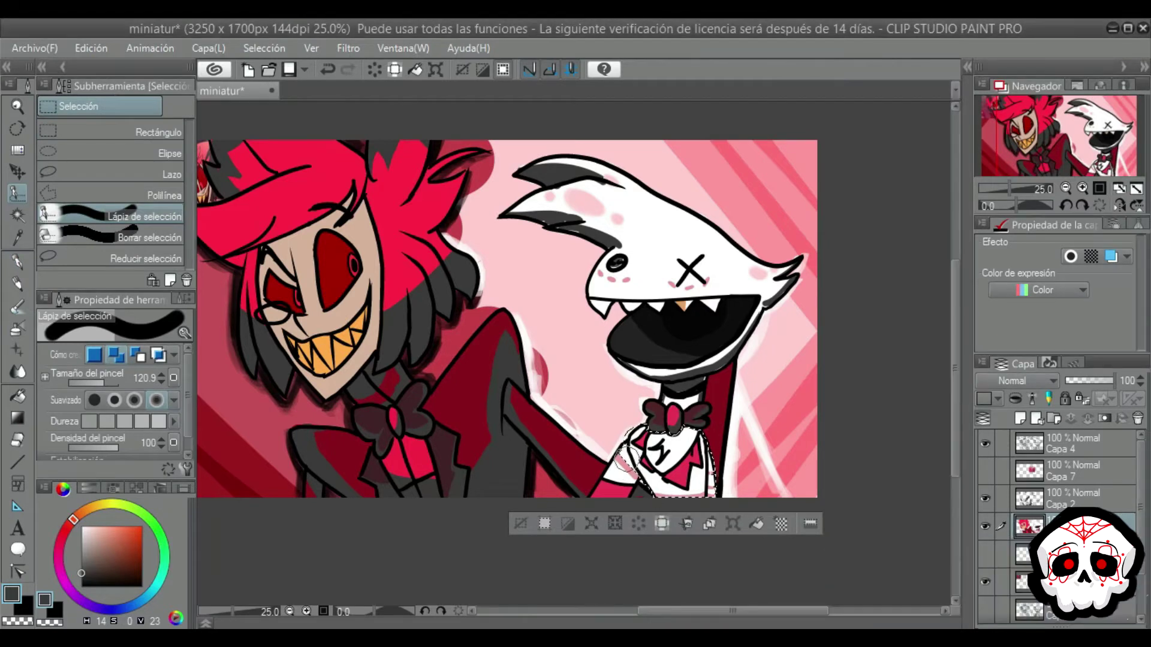
Step: Add the white character's forearm to the chest selection with the selection pencil and shade the hand, sleeve and chest dark grey on Capa 2
drag(624, 462, 624, 475)
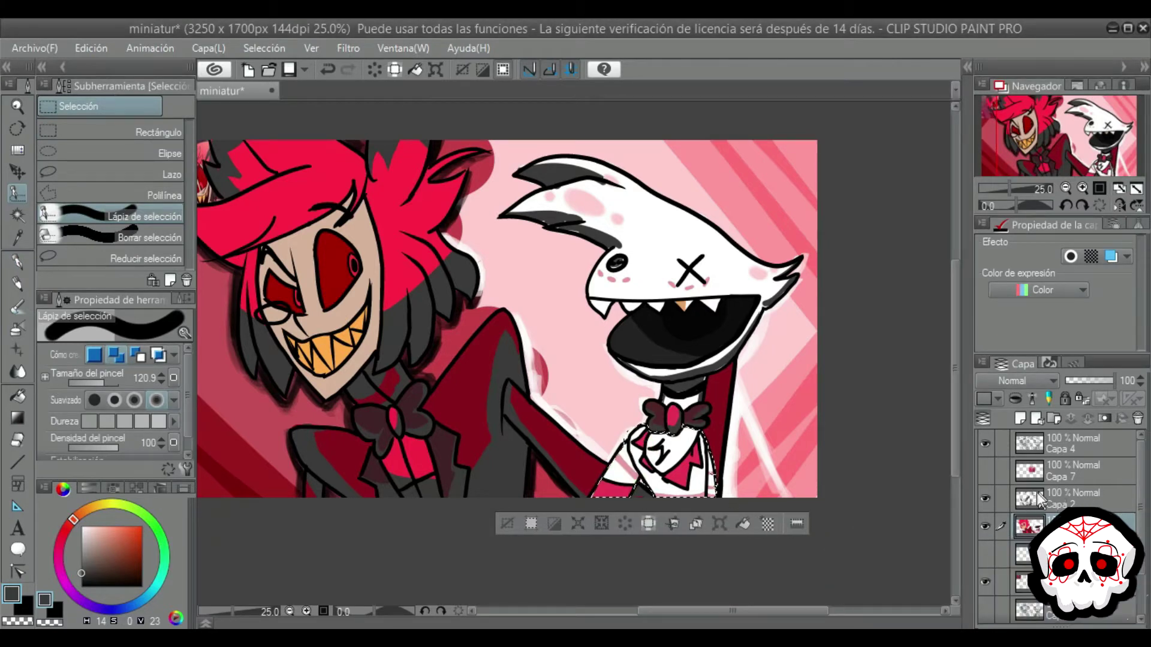
click(1073, 498)
key(p)
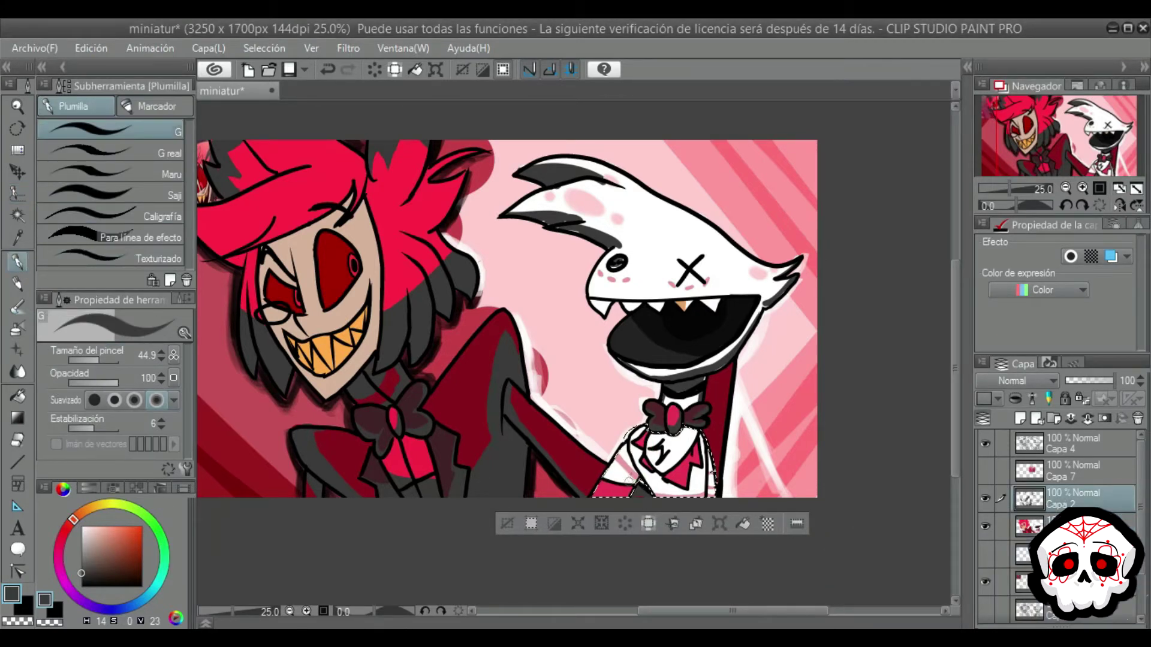
mouse_move(622, 493)
mouse_down()
mouse_move(636, 456)
mouse_move(661, 496)
mouse_up()
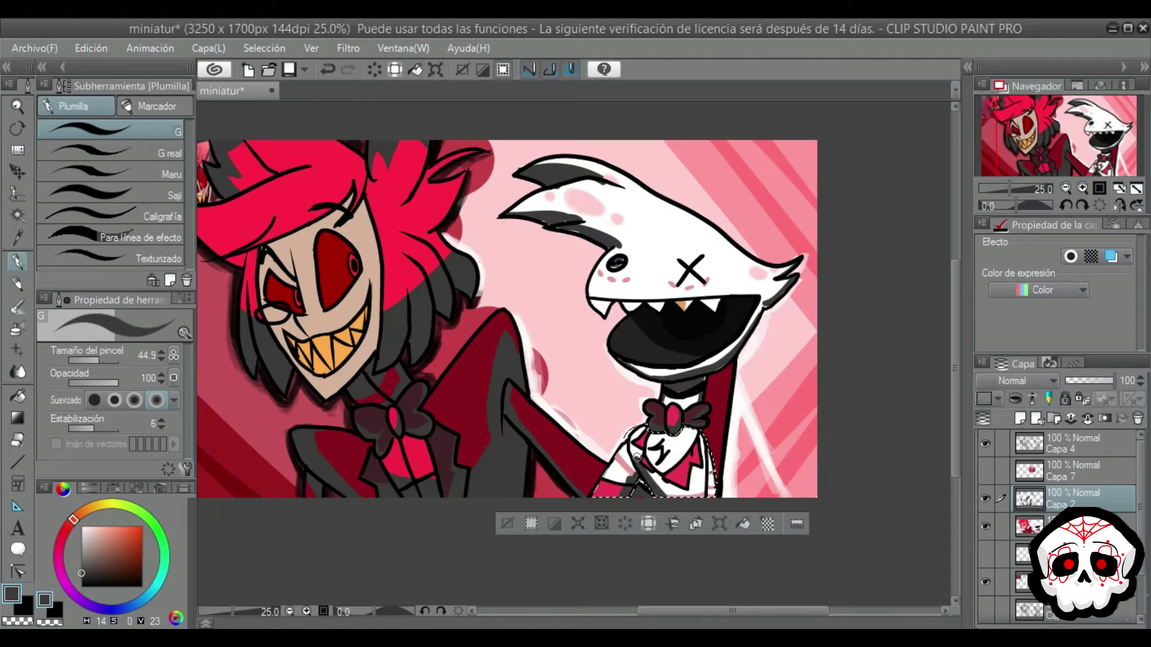
mouse_move(633, 449)
mouse_down()
mouse_move(669, 507)
mouse_move(654, 488)
mouse_up()
mouse_move(713, 456)
mouse_down()
mouse_move(706, 505)
mouse_move(713, 491)
mouse_move(668, 484)
mouse_move(697, 461)
mouse_move(643, 461)
mouse_move(675, 458)
mouse_up()
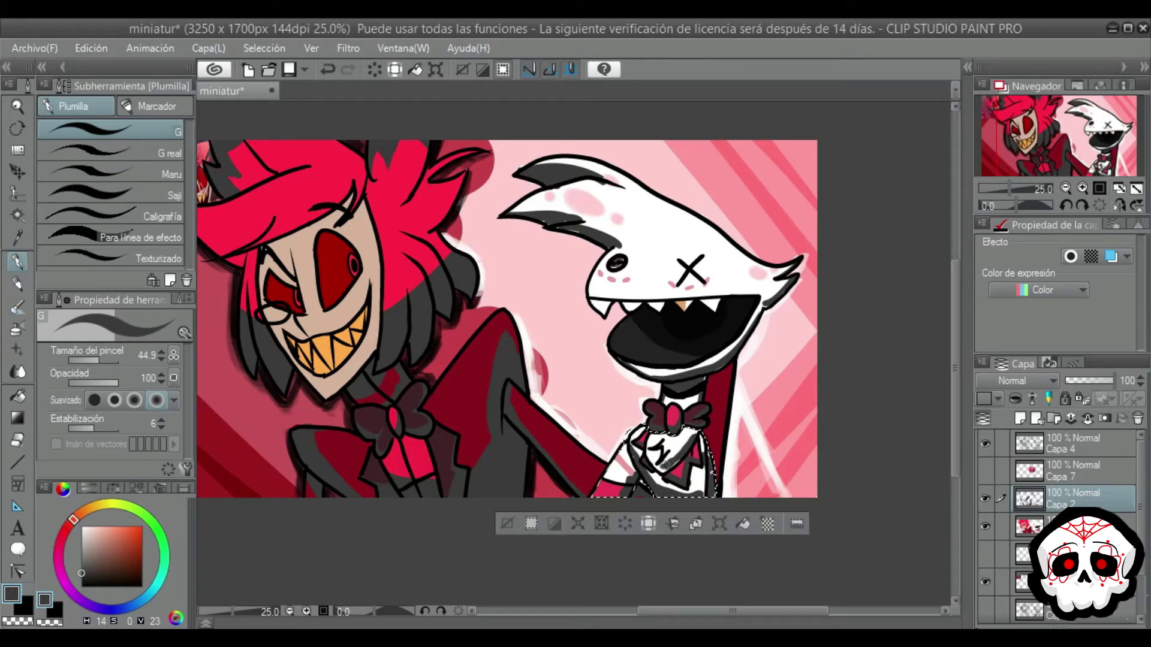
Step: Clear the selection and lower the opacity of Capa 2 to 34%
key(m)
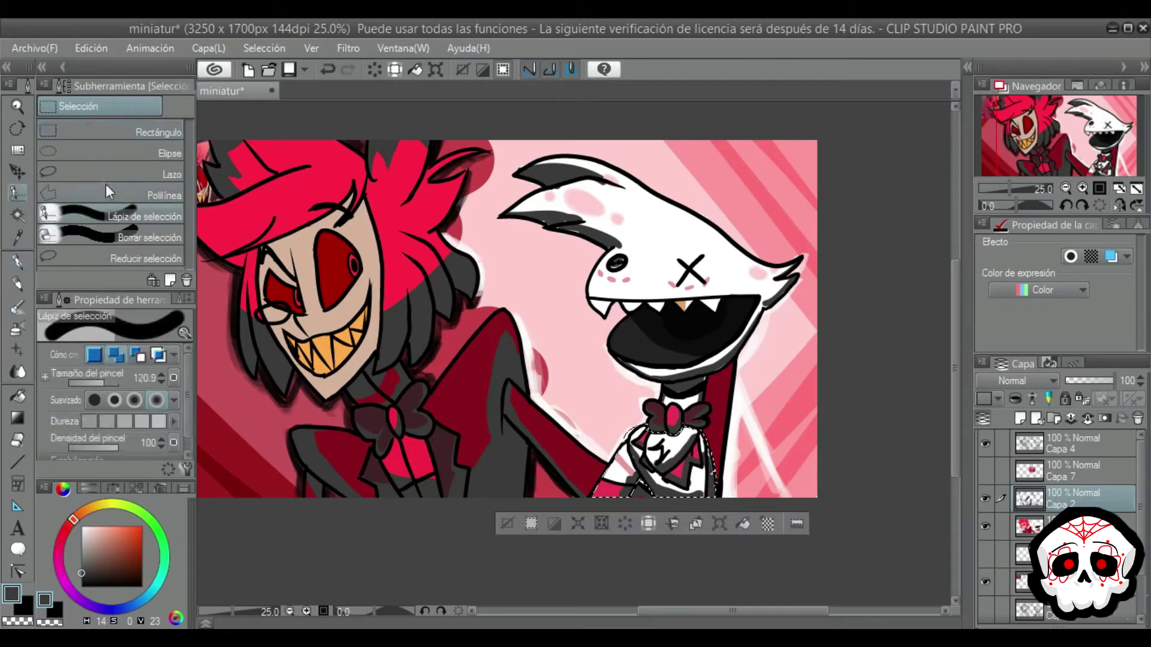
key(ctrl+d)
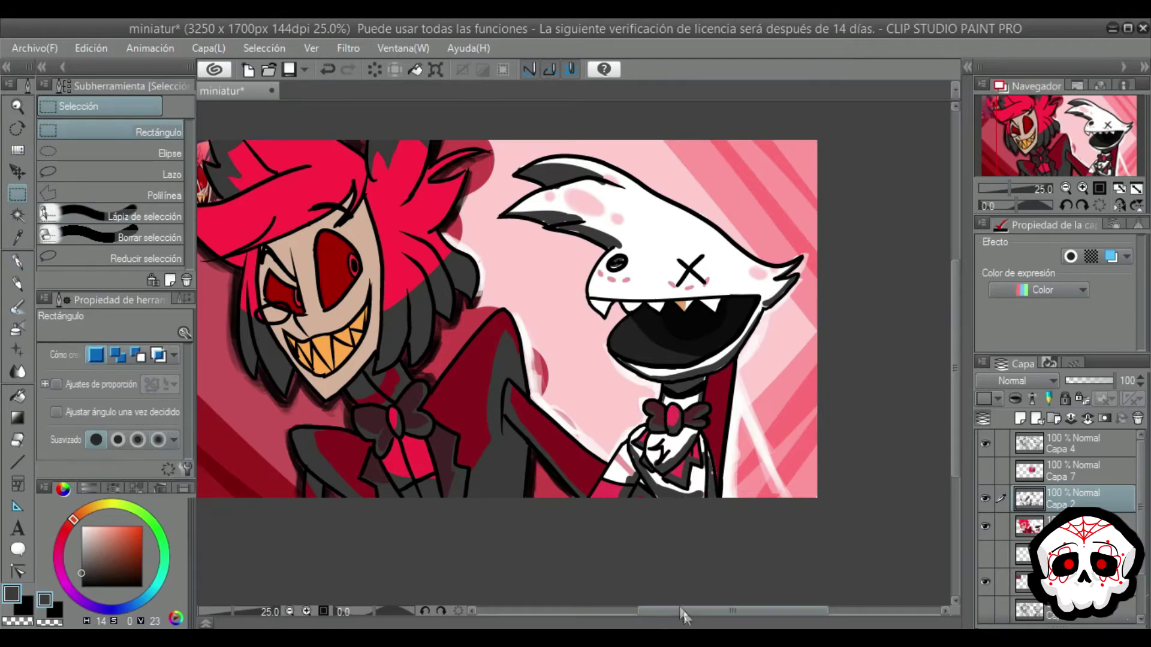
drag(683, 611, 652, 610)
click(1083, 386)
drag(1081, 381, 1081, 383)
Step: Duplicate the Capa 2 shading layer
right_click(1064, 498)
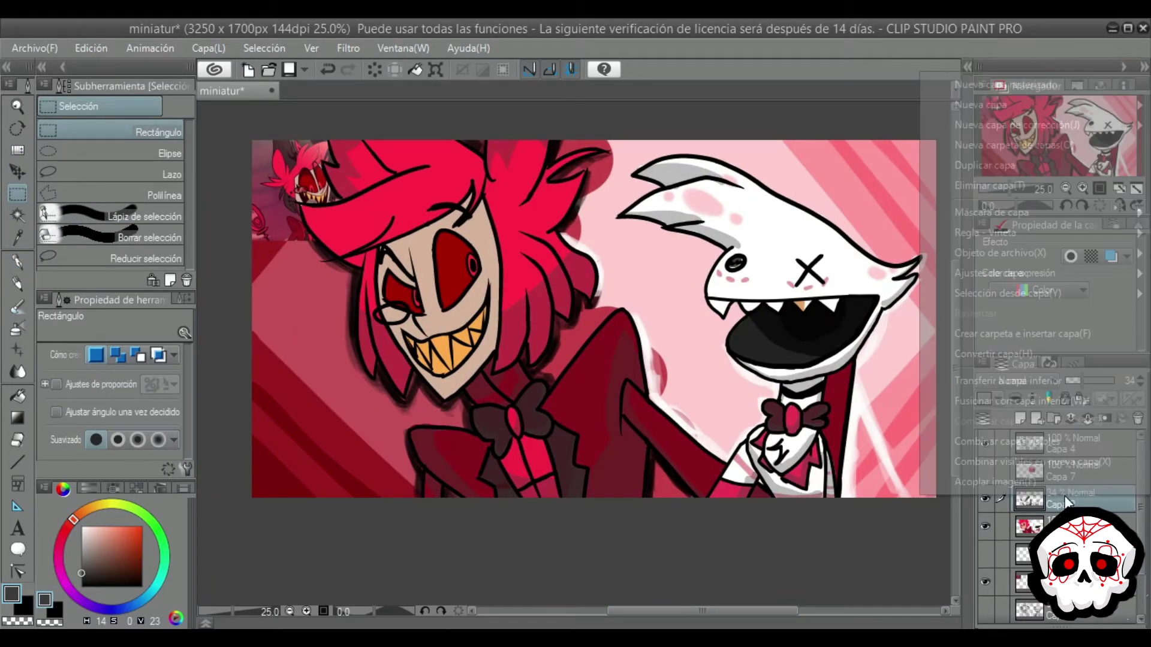
click(989, 164)
right_click(1056, 496)
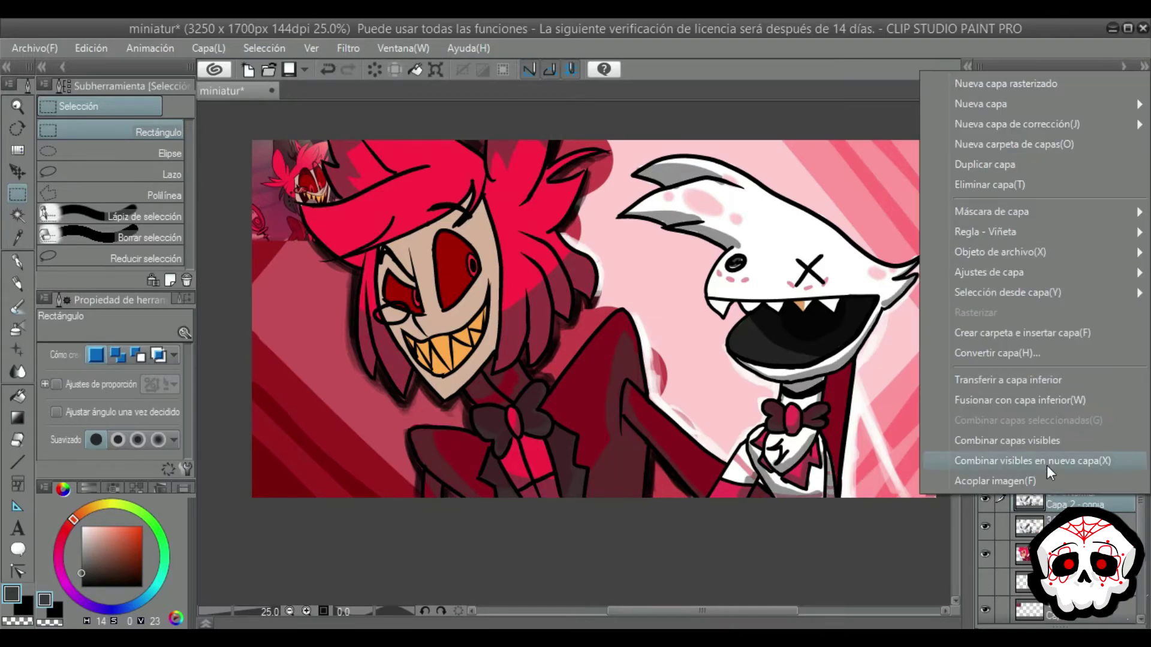
click(817, 552)
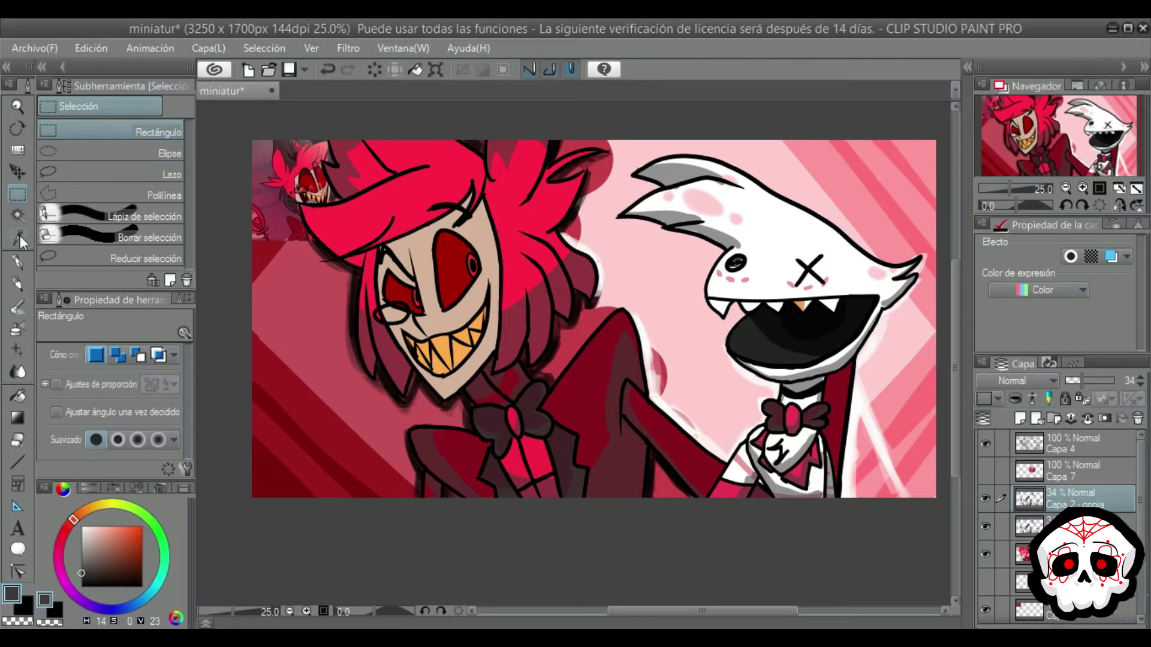
Step: Select the red-haired character's dark hair tips and upper tufts with the selection pencil and paste a copy of their shading on a new layer
click(84, 220)
mouse_move(514, 303)
mouse_down()
mouse_move(504, 338)
mouse_move(557, 266)
mouse_move(593, 275)
mouse_move(541, 295)
mouse_move(540, 367)
mouse_up()
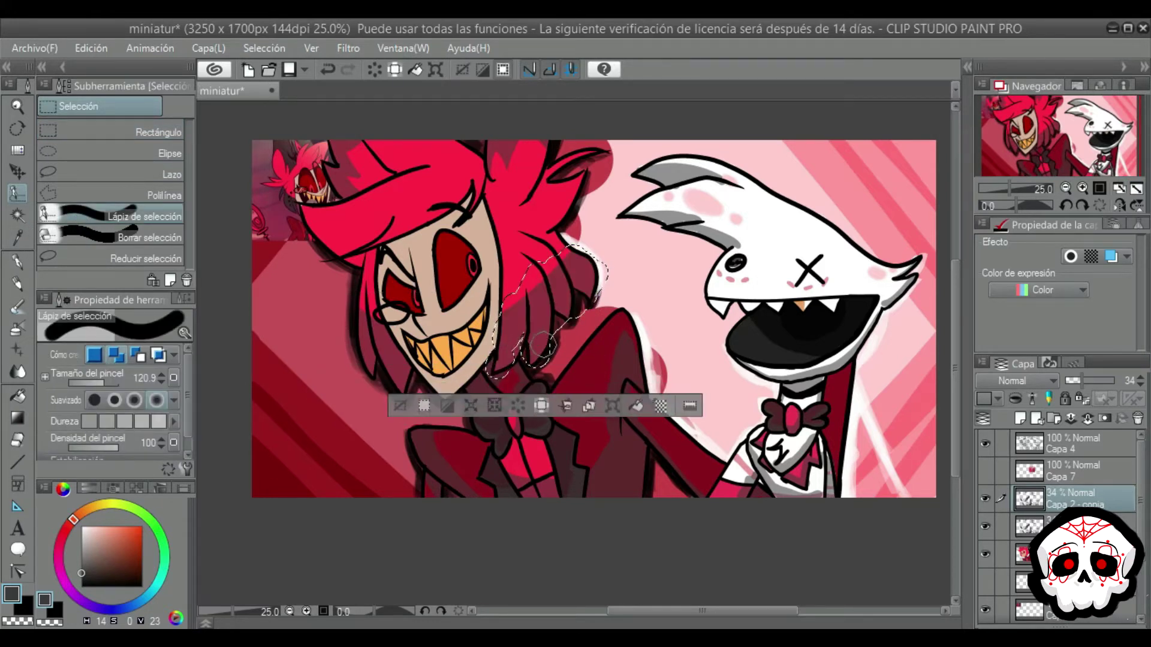
mouse_move(356, 305)
mouse_down()
mouse_move(363, 375)
mouse_move(373, 350)
mouse_move(400, 386)
mouse_up()
mouse_move(339, 217)
mouse_down()
mouse_move(341, 156)
mouse_move(360, 153)
mouse_up()
mouse_move(492, 178)
mouse_down()
mouse_move(504, 133)
mouse_move(547, 135)
mouse_up()
key(ctrl+c)
key(ctrl+v)
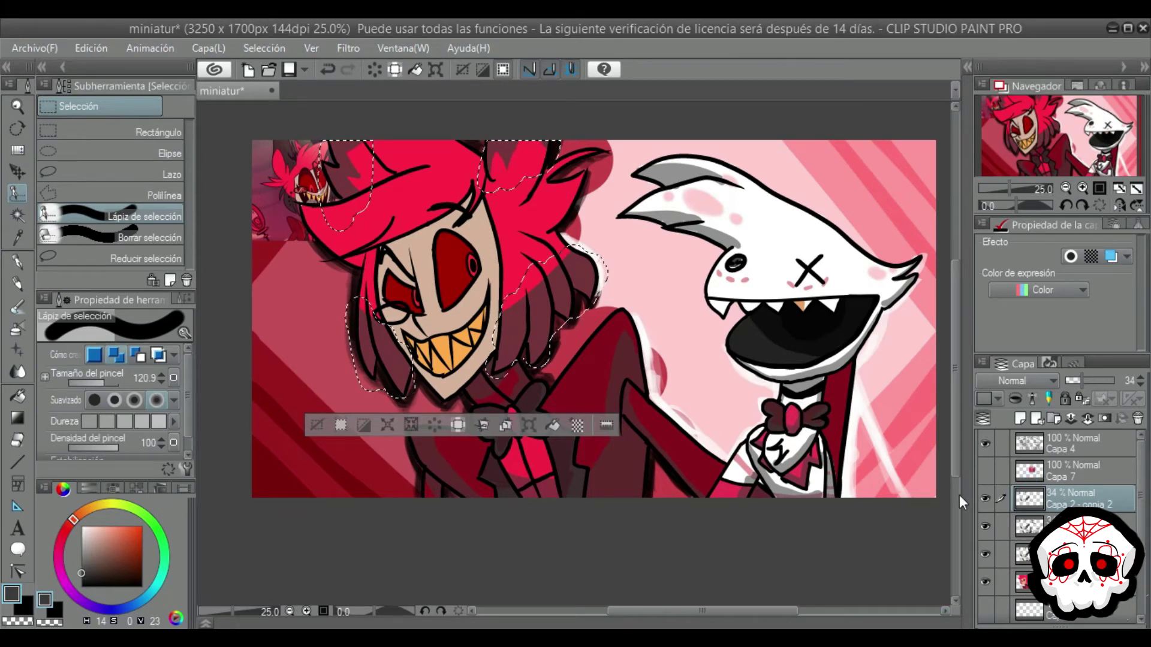
Step: Clear the selection and try stacking more pasted copies of the hair shading, undoing the extra ones
click(81, 132)
click(217, 162)
key(ctrl+v)
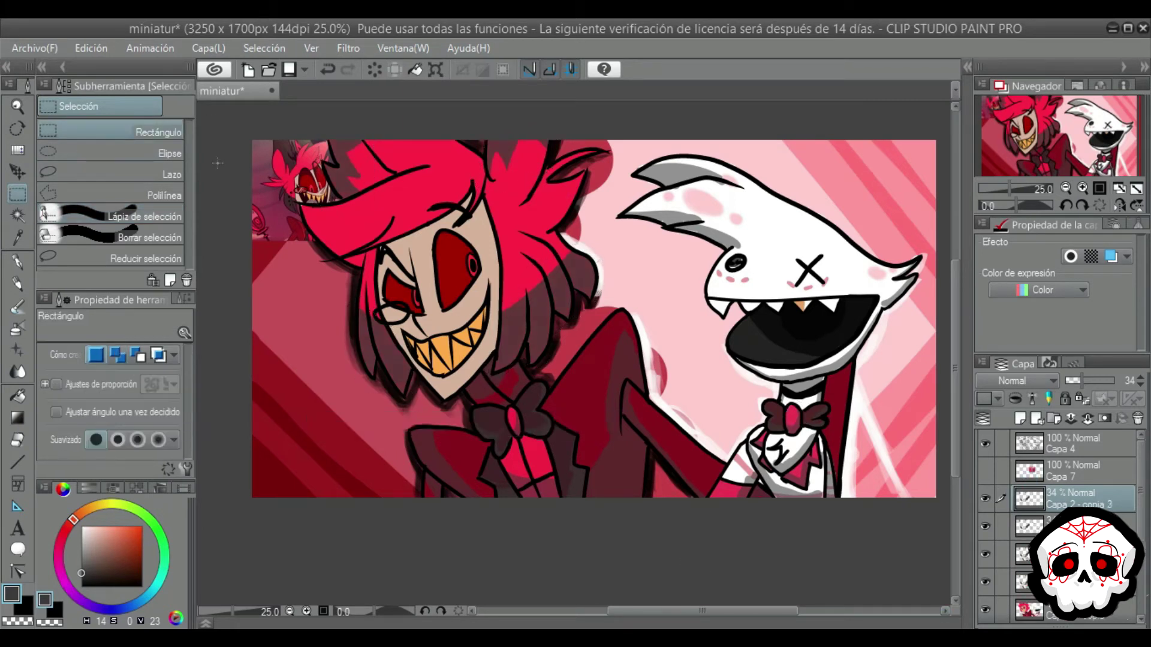
alt+click(673, 405)
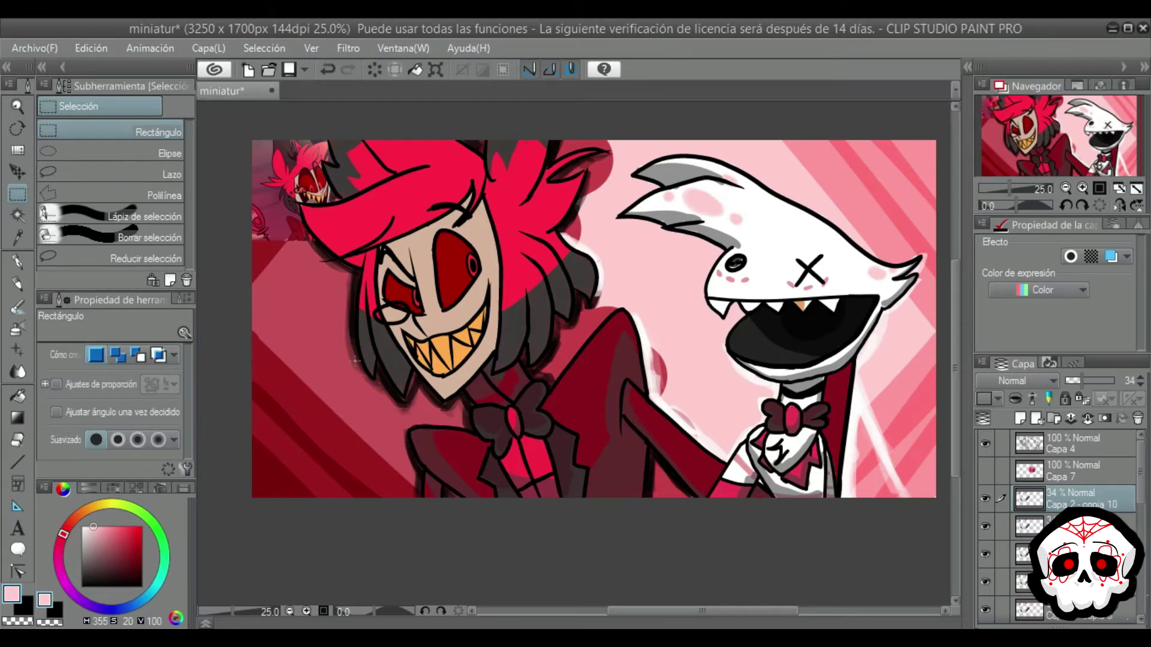
key(ctrl+z)
key(ctrl+z)
key(ctrl+z)
key(ctrl+z)
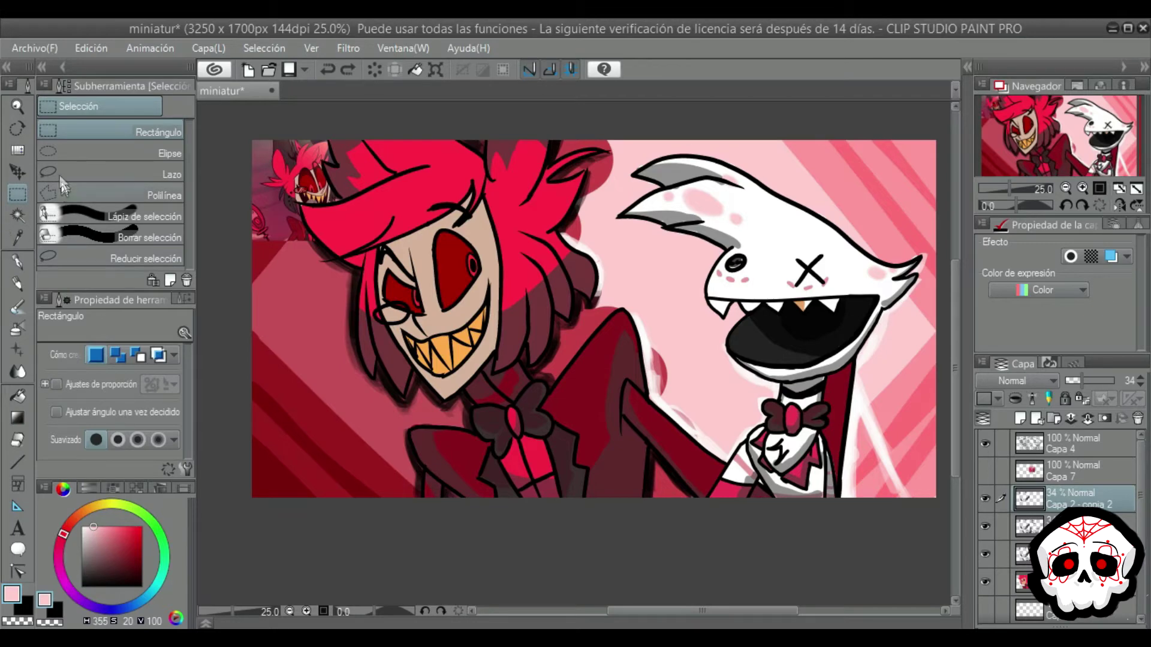
Step: Duplicate Capa 2 - copia once more, and delete all copies of Capa 2 so that only the original shading layer is kept
click(67, 215)
click(1136, 419)
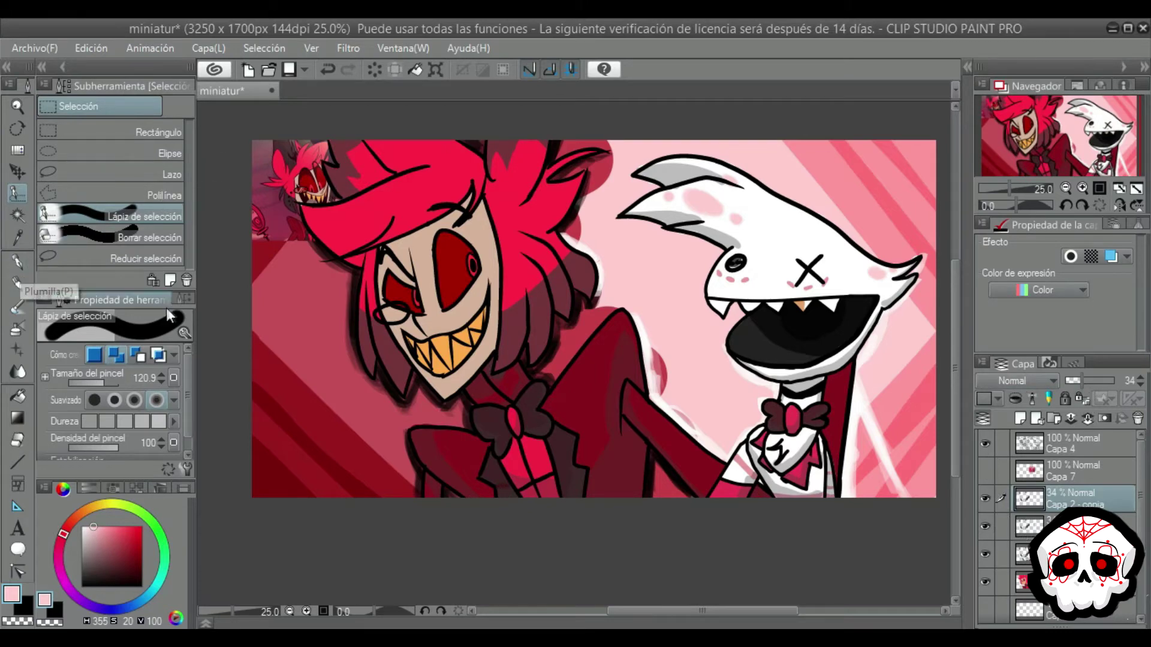
right_click(1070, 506)
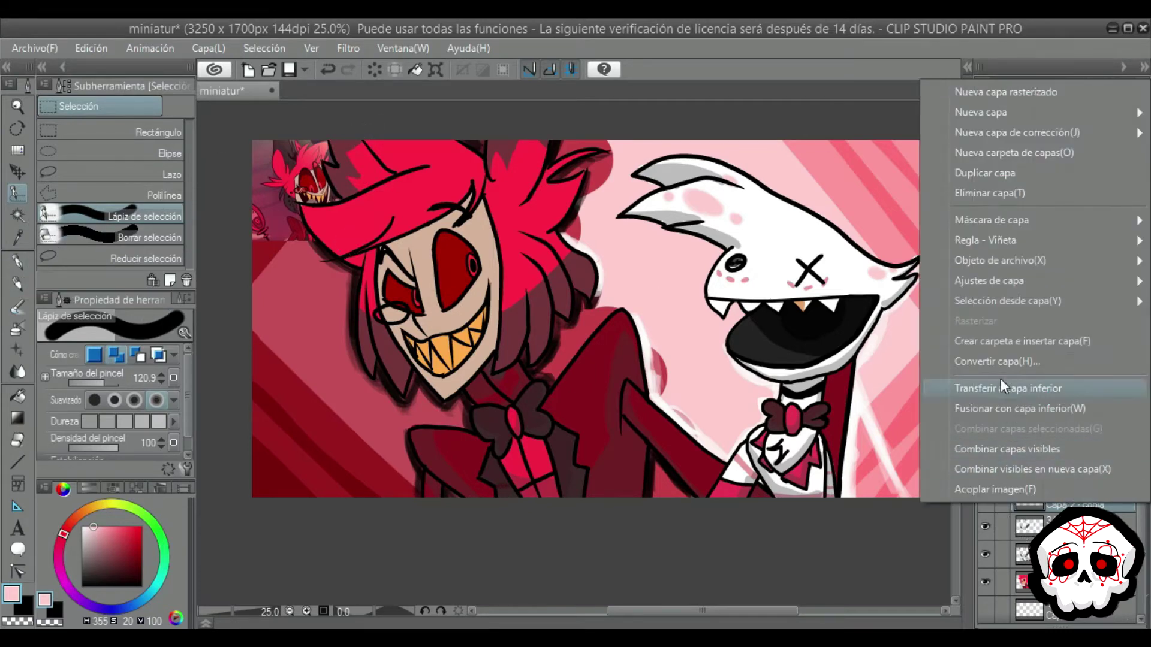
click(987, 174)
click(1070, 582)
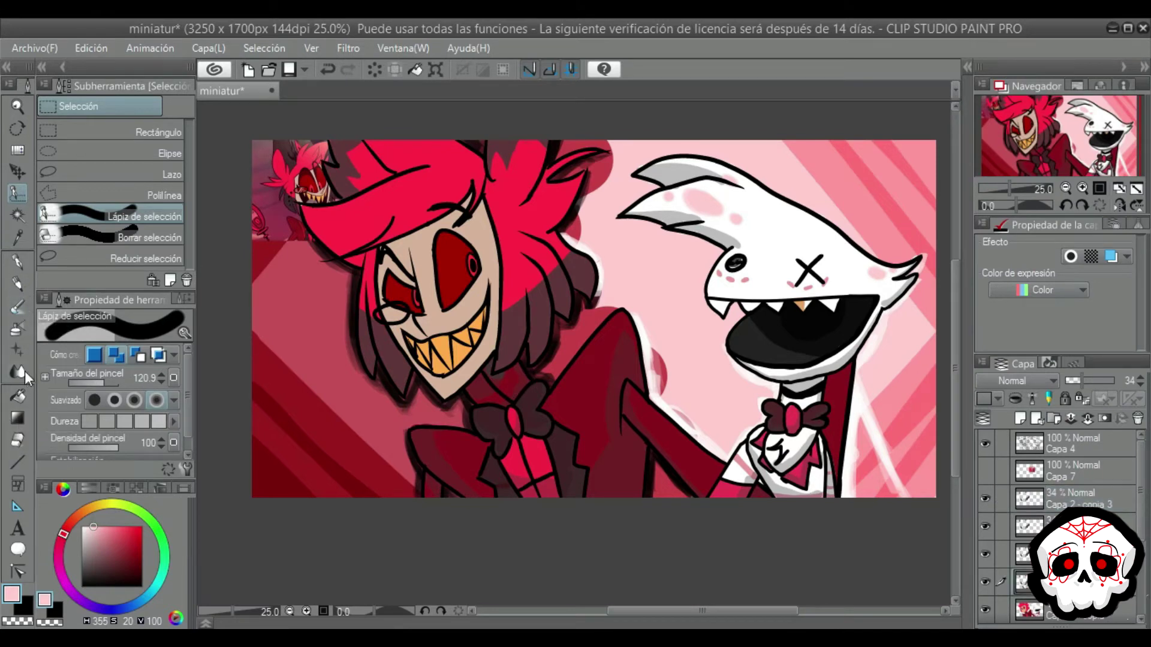
click(1102, 505)
ctrl+click(1102, 526)
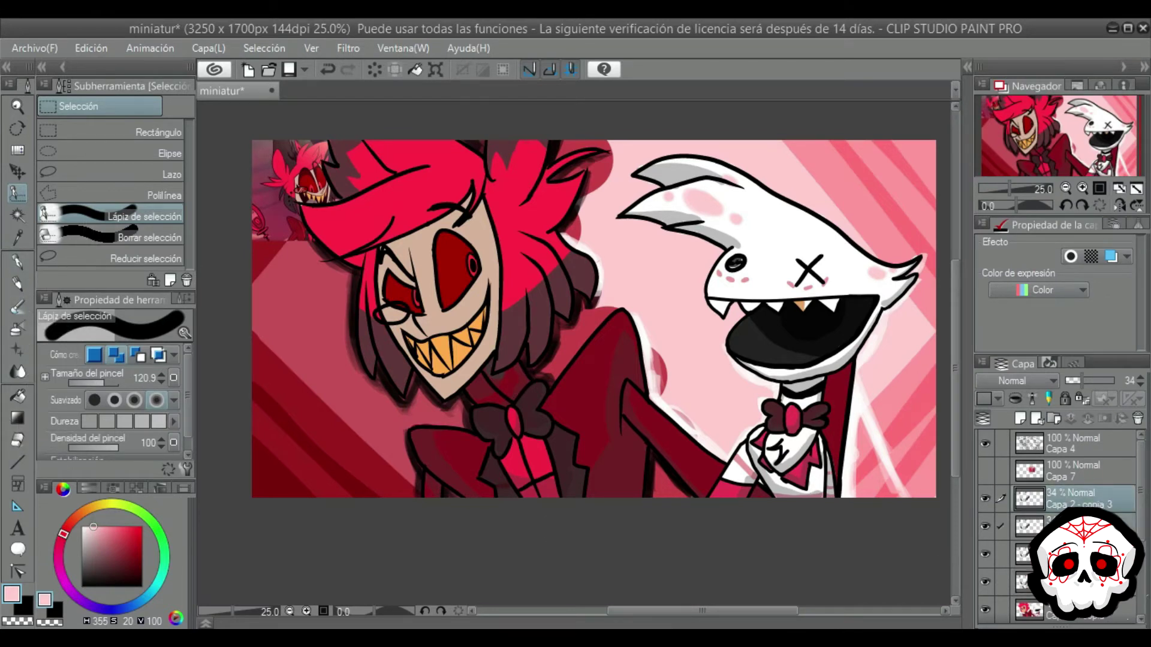
click(1137, 419)
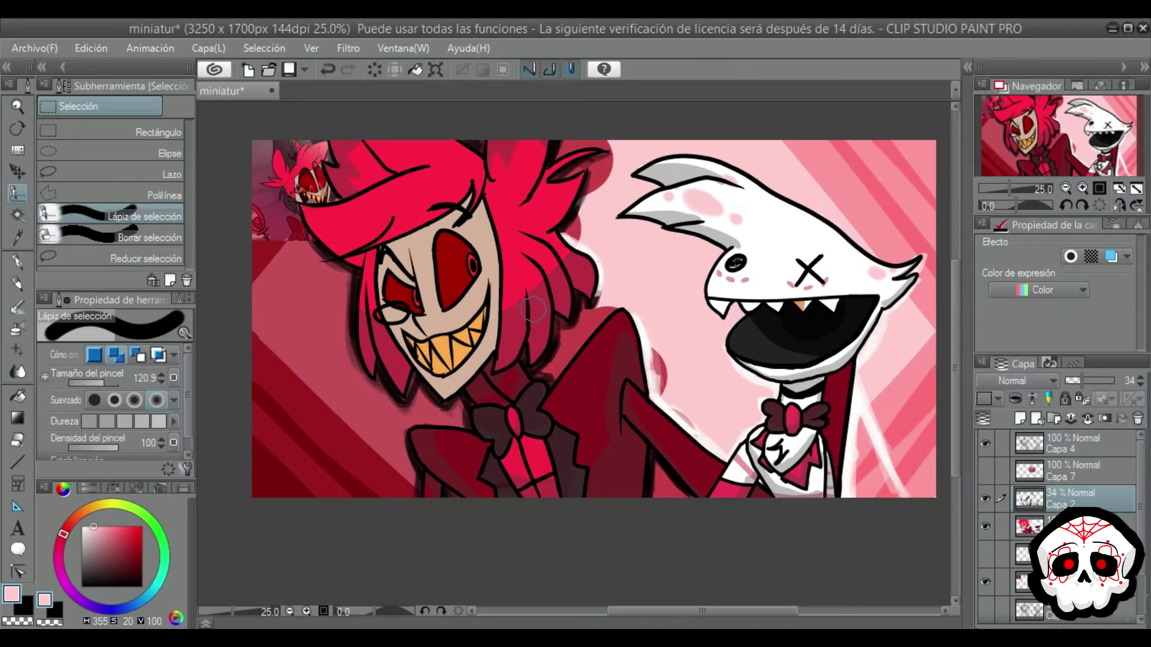
Step: Select everything except the white character, clear the selection after copying, and paste the copied Capa 2 shading as a new layer
mouse_move(685, 208)
mouse_down()
mouse_move(636, 186)
mouse_move(646, 203)
mouse_move(696, 199)
mouse_move(860, 253)
mouse_move(880, 304)
mouse_move(845, 342)
mouse_move(758, 368)
mouse_move(845, 339)
mouse_move(805, 366)
mouse_move(794, 398)
mouse_move(808, 394)
mouse_move(778, 448)
mouse_move(781, 478)
mouse_move(802, 449)
mouse_move(819, 479)
mouse_up()
mouse_move(749, 434)
mouse_down()
mouse_move(731, 494)
mouse_move(767, 410)
mouse_move(806, 419)
mouse_up()
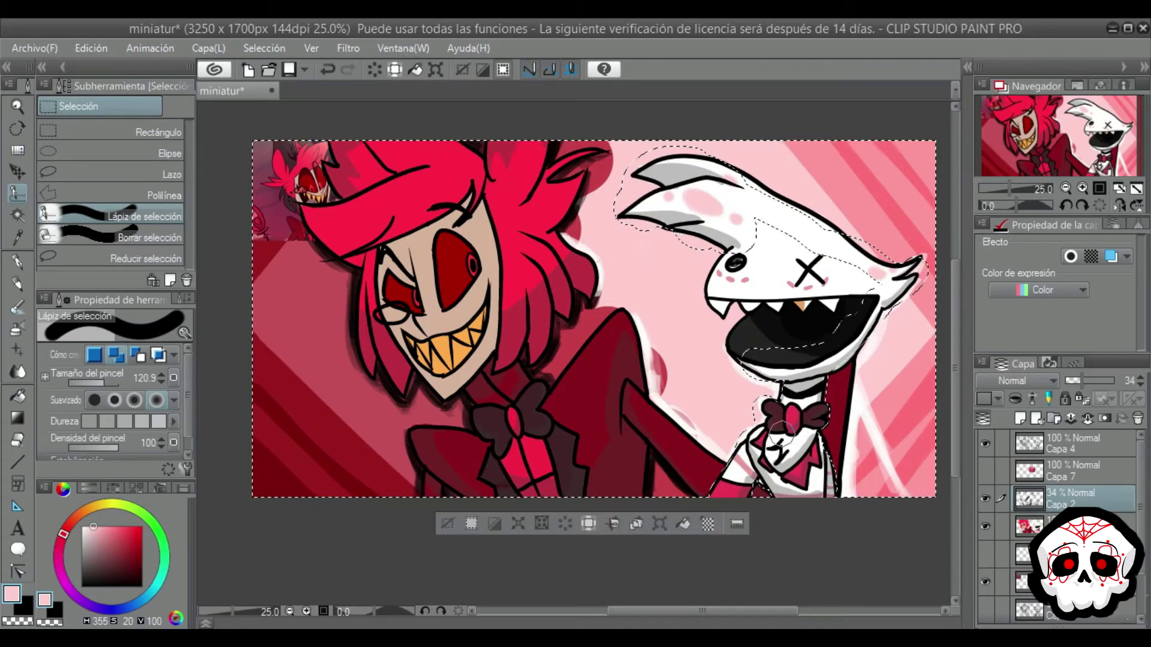
click(141, 131)
click(304, 111)
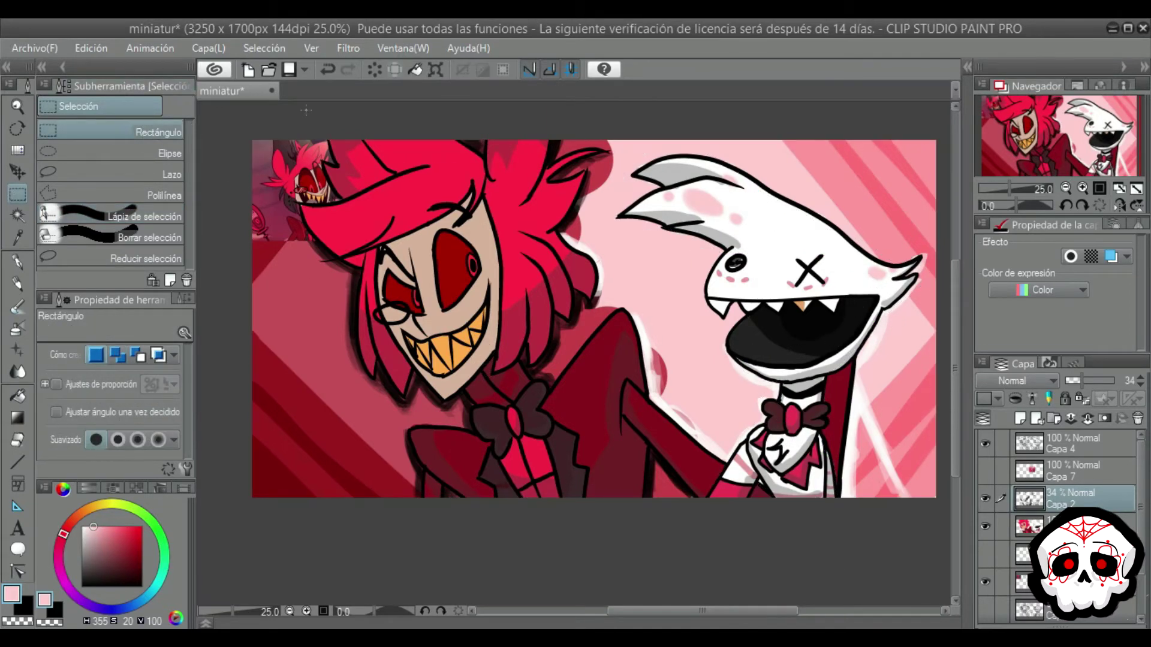
key(ctrl+v)
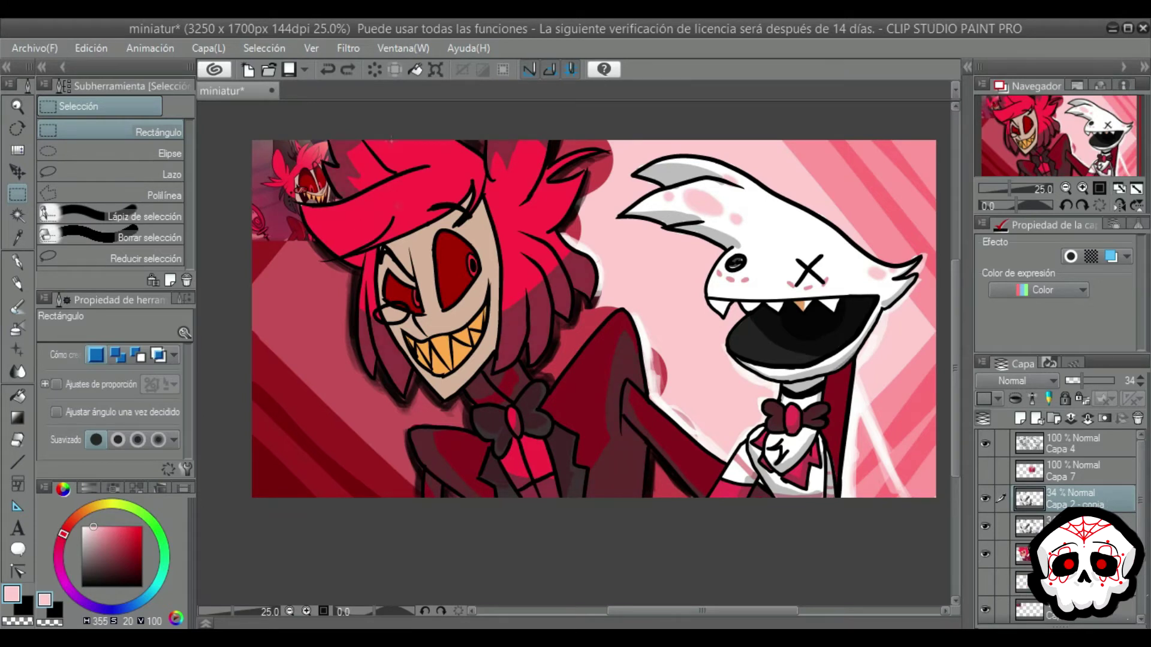
Step: Select the red-haired character's hair with the selection pencil, paste two copies of its shading as new layers, and clear the selection
click(111, 216)
mouse_move(336, 147)
mouse_down()
mouse_move(321, 198)
mouse_move(373, 298)
mouse_move(432, 359)
mouse_move(495, 302)
mouse_move(501, 360)
mouse_move(563, 228)
mouse_move(595, 250)
mouse_move(536, 357)
mouse_move(557, 146)
mouse_move(506, 148)
mouse_move(503, 110)
mouse_up()
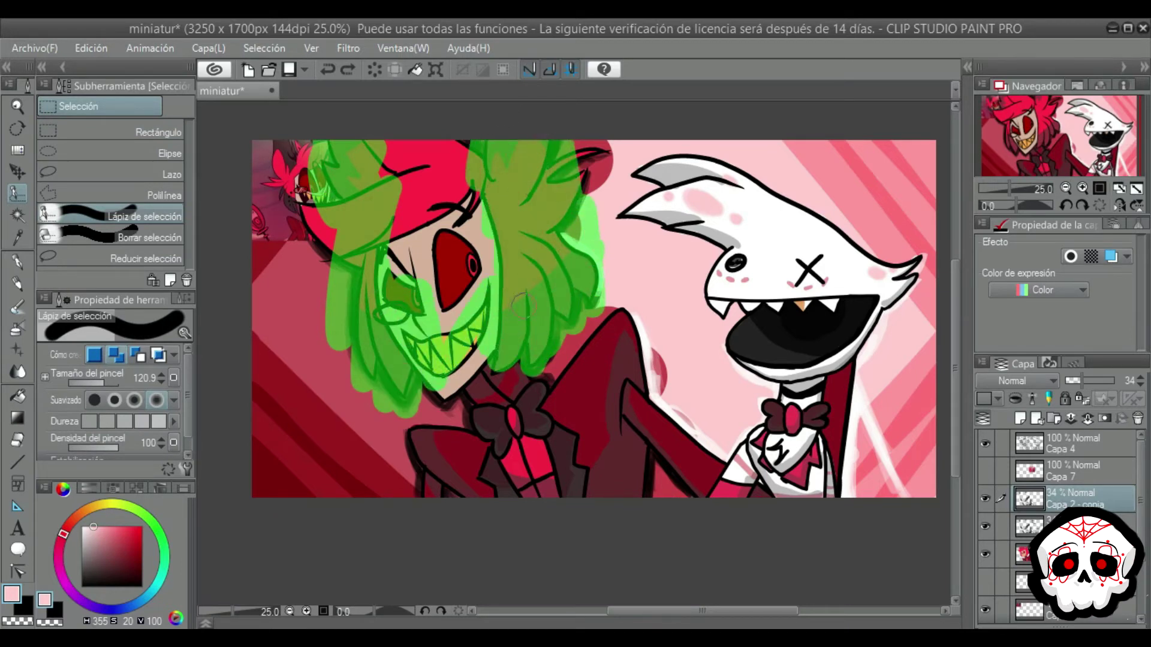
drag(524, 306, 528, 309)
key(ctrl+c)
key(ctrl+v)
key(ctrl+v)
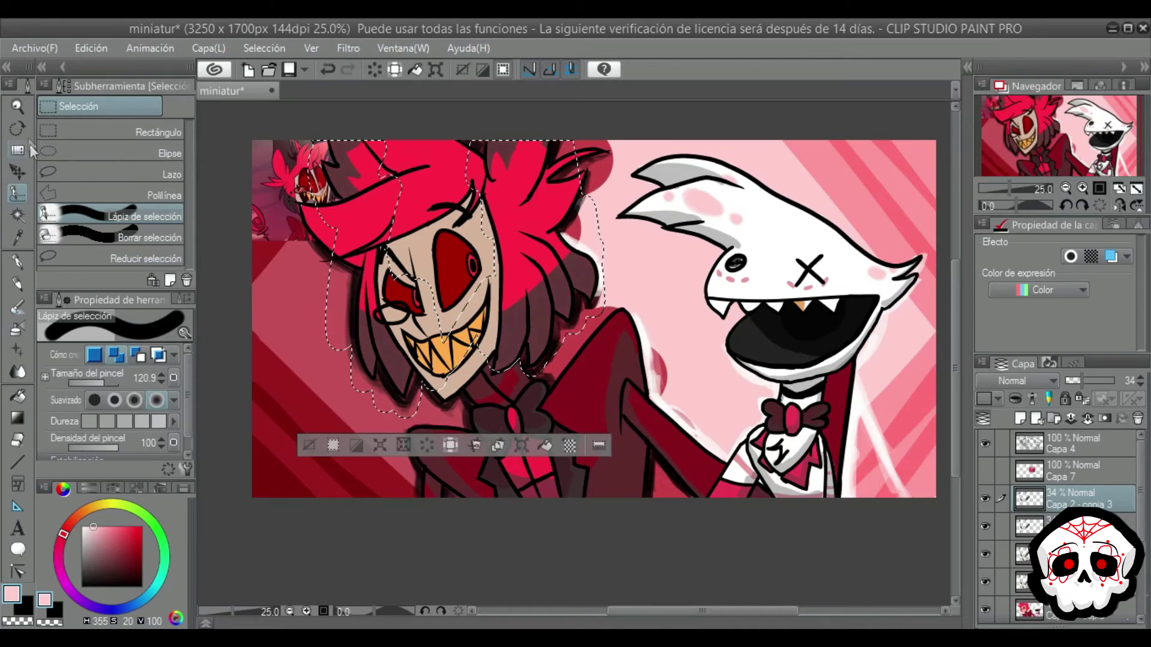
click(137, 132)
key(ctrl+d)
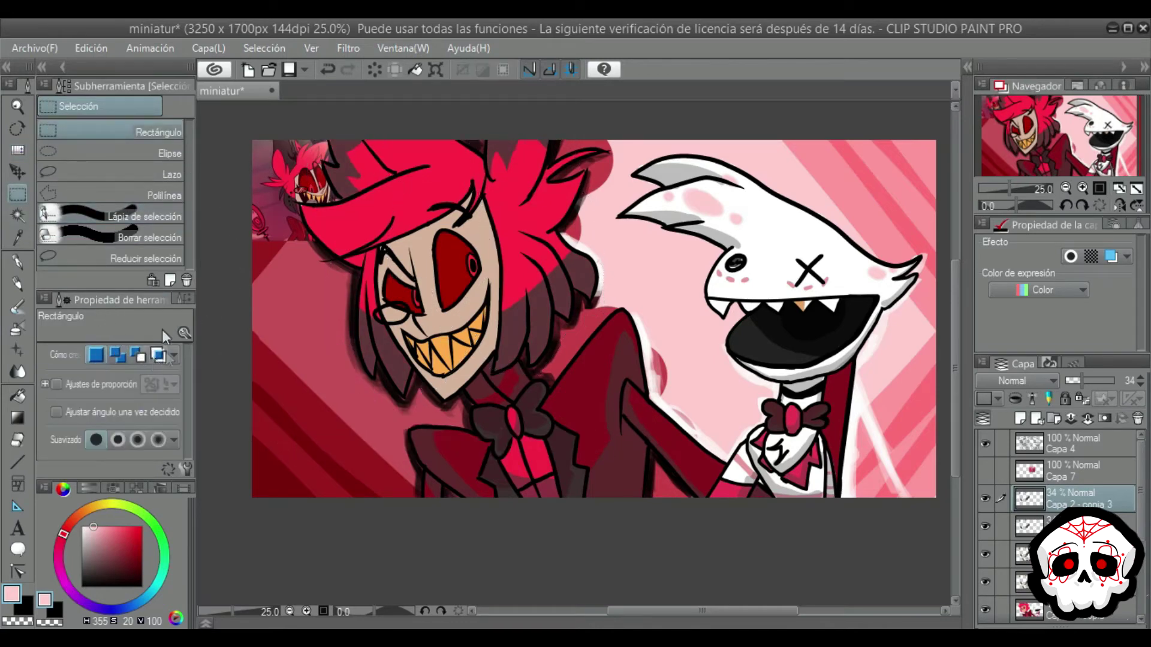
Step: Activate Capa 2, set the drawing colour to black, and select the red-haired character's bow tie and shirt front with the selection pencil
click(1073, 581)
click(82, 586)
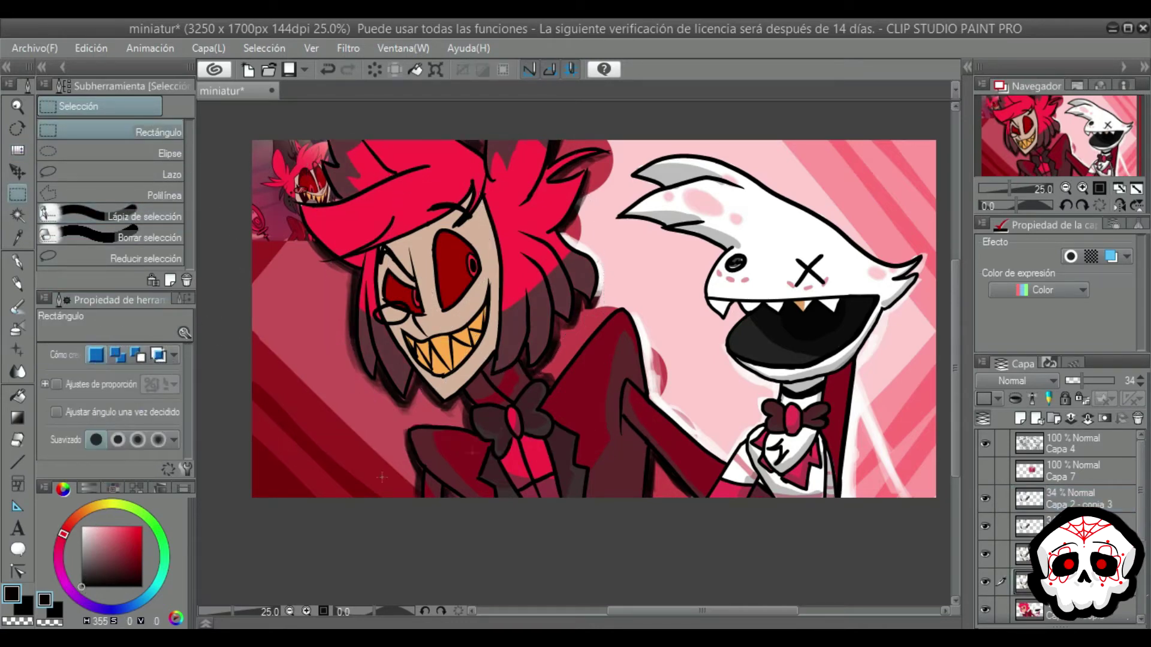
click(18, 262)
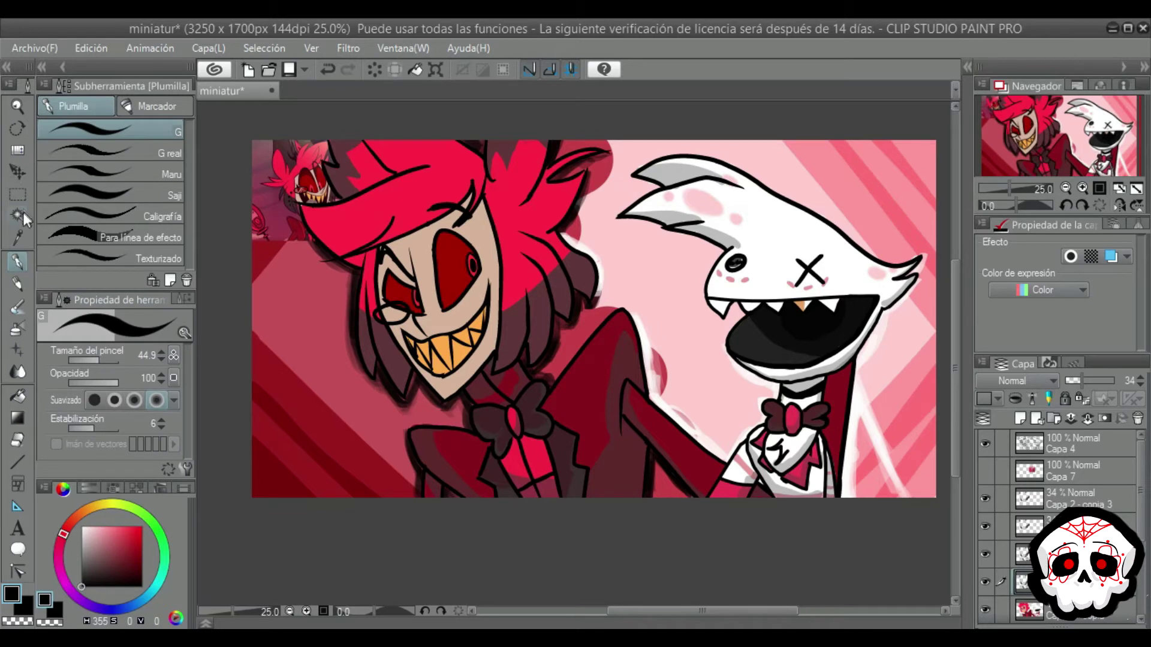
key(m)
click(102, 216)
mouse_move(479, 417)
mouse_down()
mouse_move(508, 455)
mouse_move(490, 474)
mouse_move(539, 458)
mouse_move(574, 480)
mouse_move(523, 426)
mouse_move(534, 392)
mouse_up()
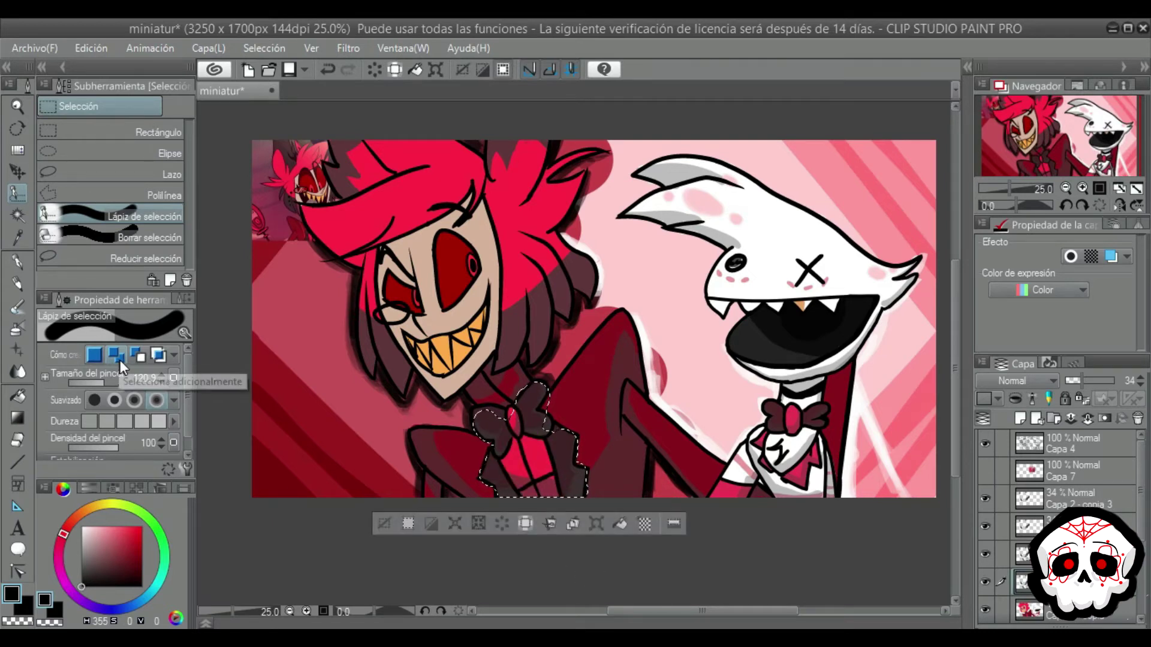
Step: Hide the colour layer Capa 4 - copia and the background layers to examine the shading with the line art only
click(18, 396)
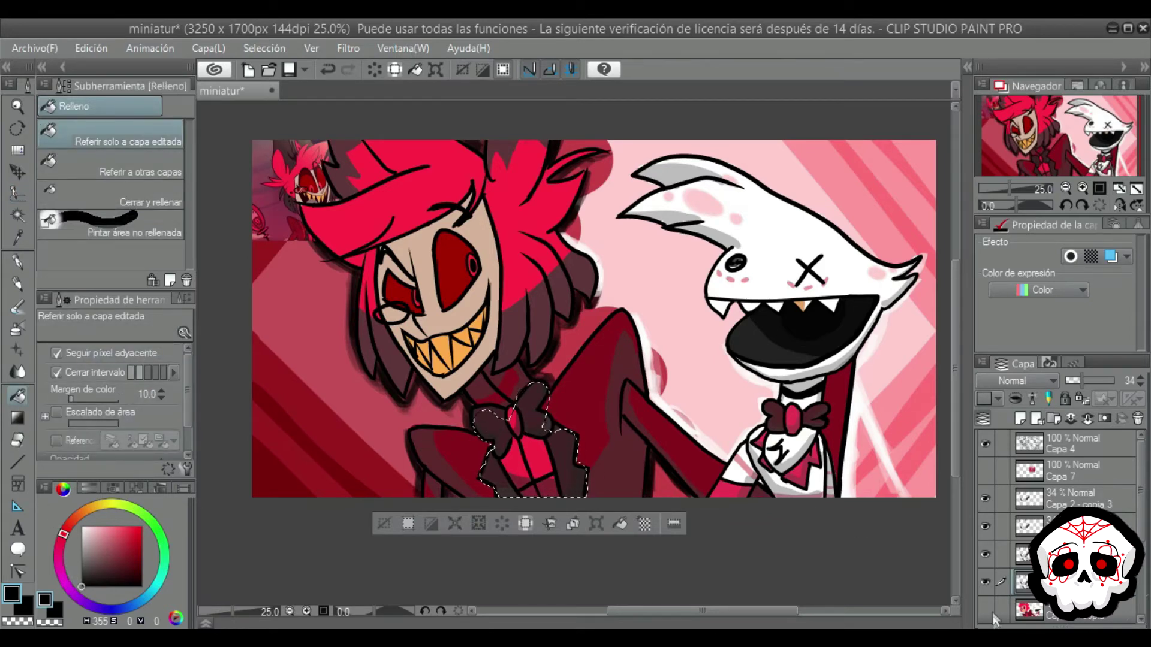
scroll(992, 613, down, 2)
click(986, 583)
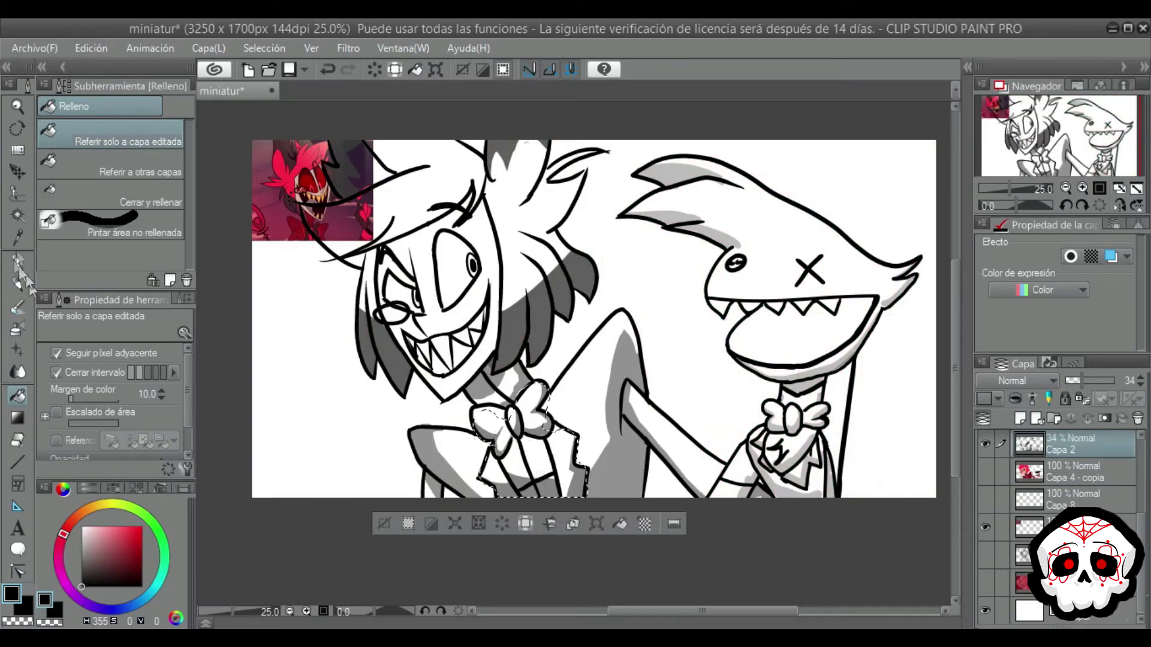
Step: Paste two copies of the selected bow tie and shirt shading as new layers above Capa 2, and clear the selection
click(18, 193)
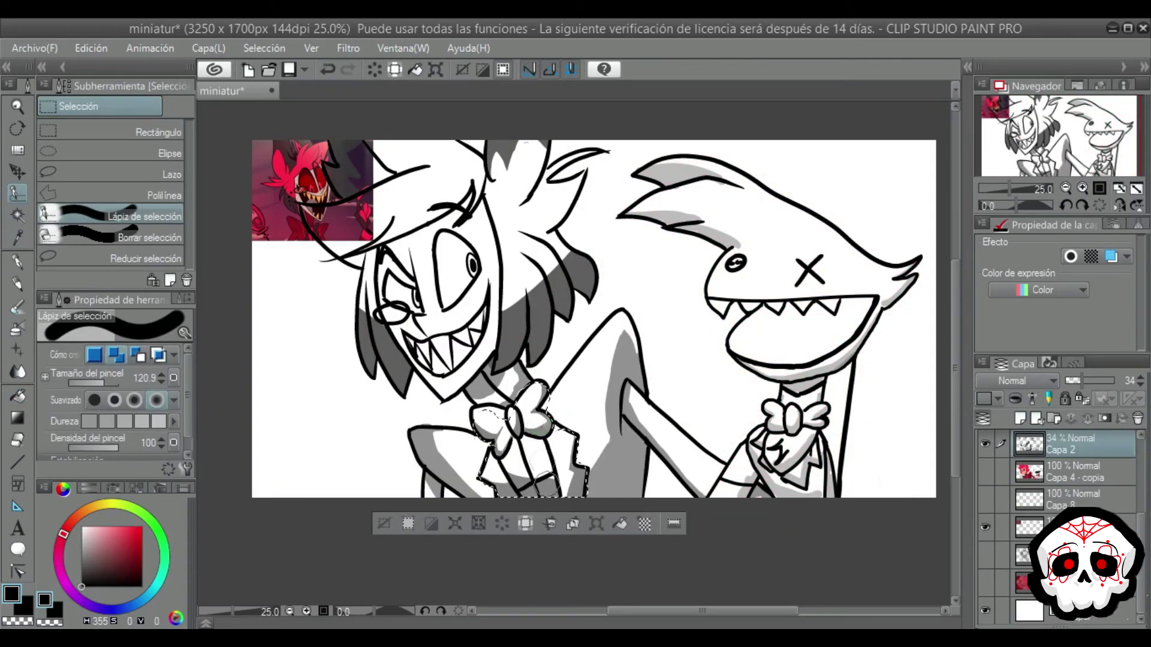
click(18, 262)
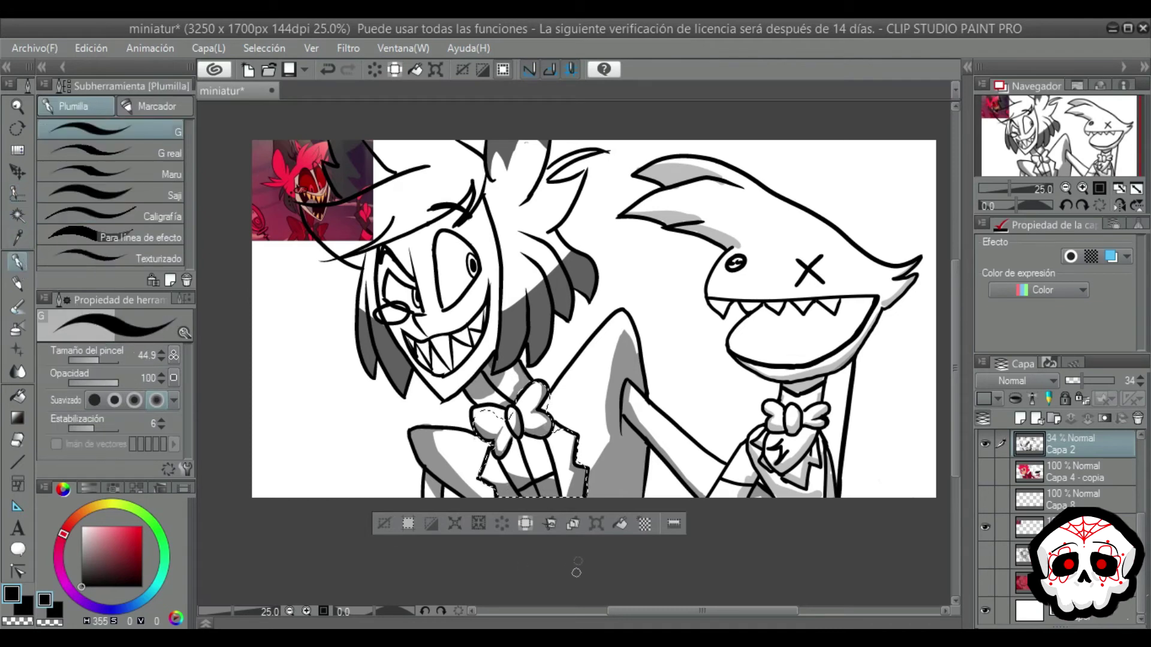
click(17, 195)
key(ctrl+d)
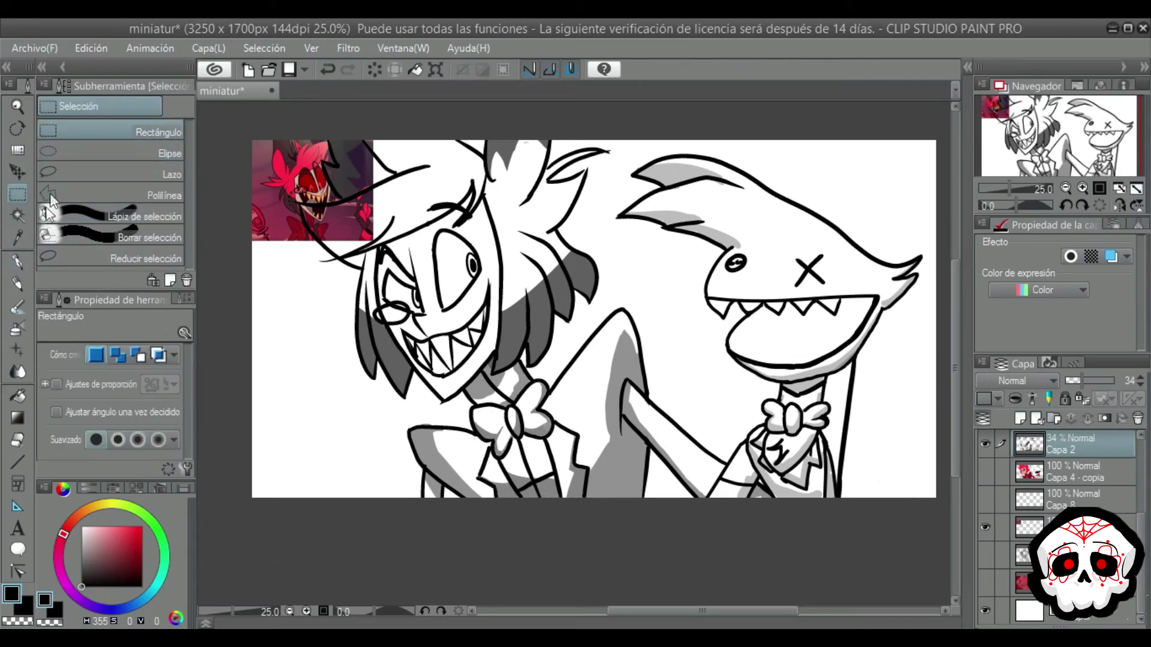
click(75, 222)
key(ctrl+z)
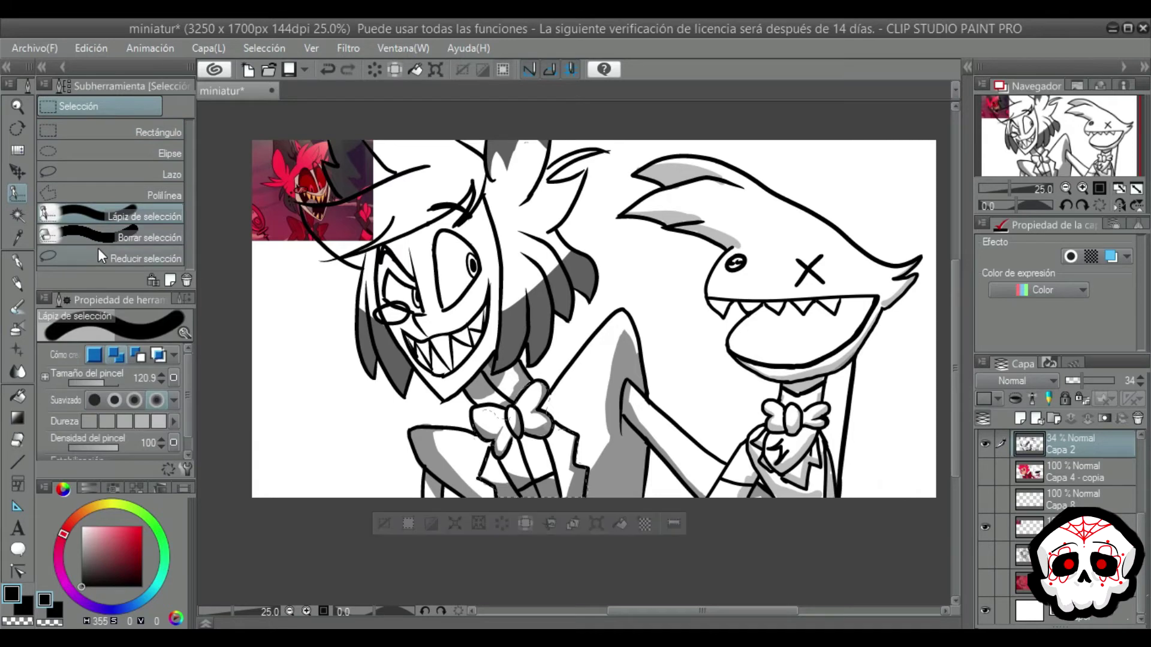
click(90, 133)
key(ctrl+d)
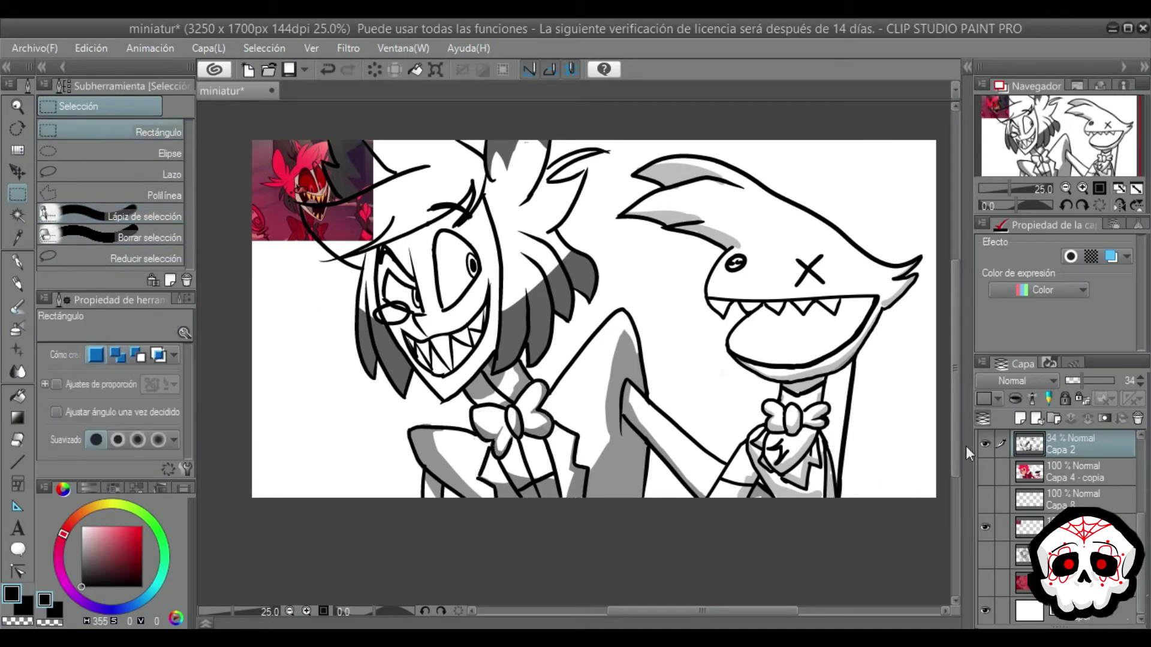
Step: Show the colour layer Capa 4 - copia and the background layers again, and activate Capa 2 - copia 3
scroll(1143, 542, up, 4)
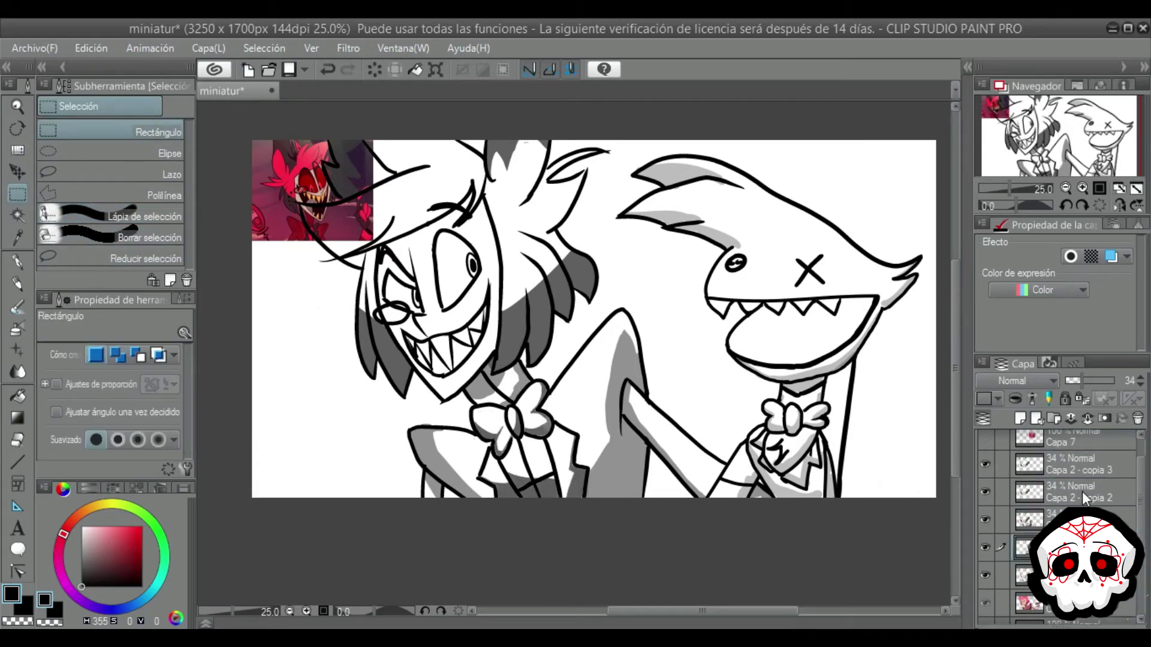
drag(1142, 522, 1141, 573)
click(985, 521)
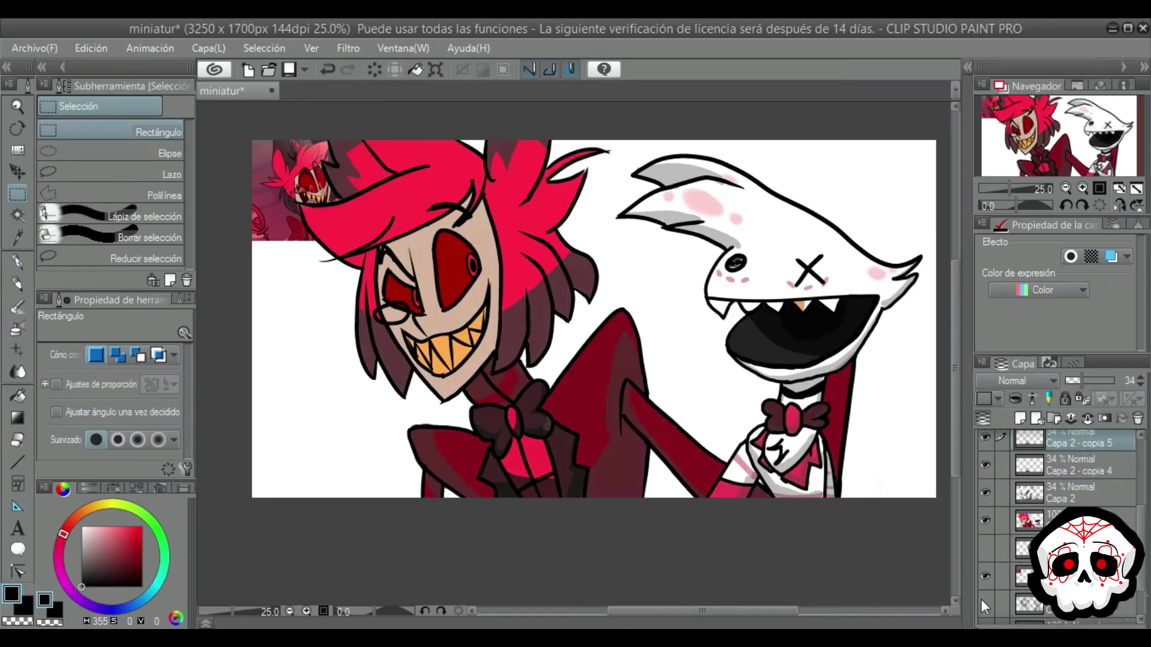
click(984, 603)
click(986, 606)
scroll(1019, 528, up, 5)
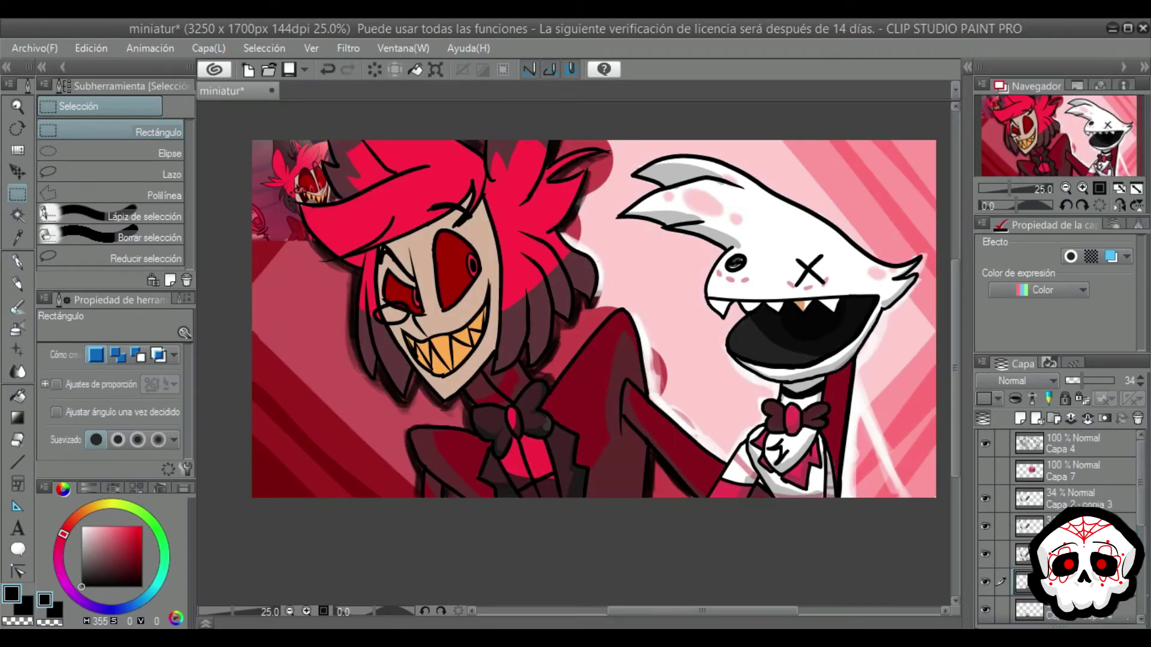
click(1055, 500)
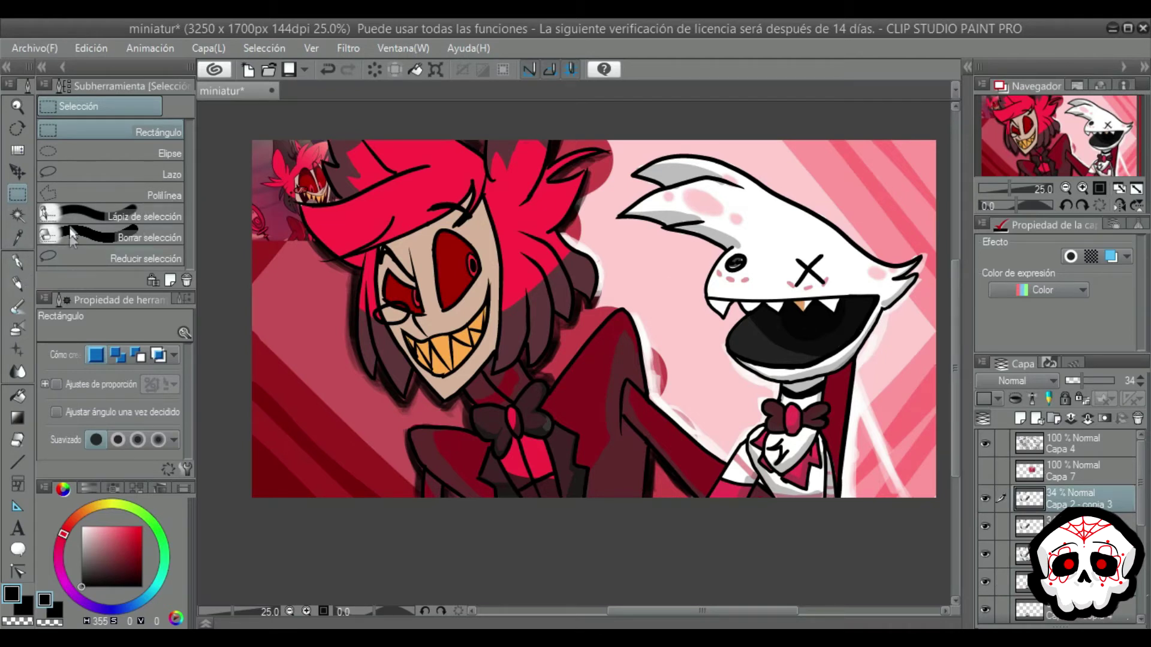
Step: Add a new layer at 53% opacity above the bow tie shading copies and choose the G pen
click(52, 236)
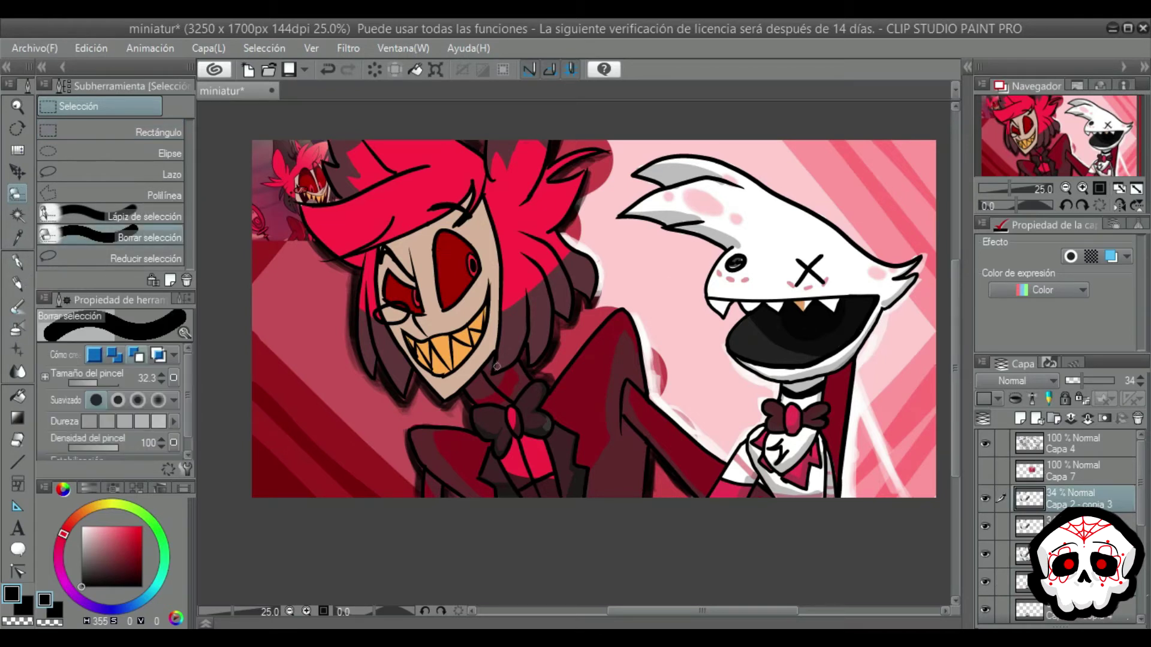
key(ctrl+z)
click(1020, 419)
key(p)
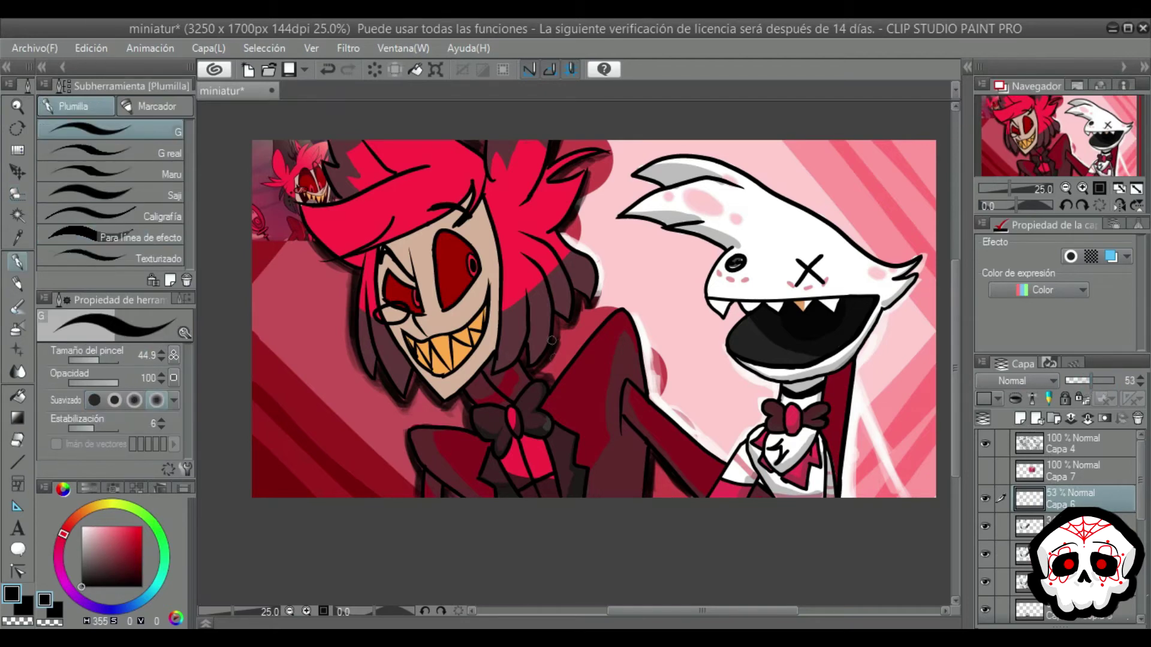
Step: Paint black shadows along the inner edges of the red-haired character's dark hair strands beside the grin
click(307, 612)
click(306, 612)
click(307, 612)
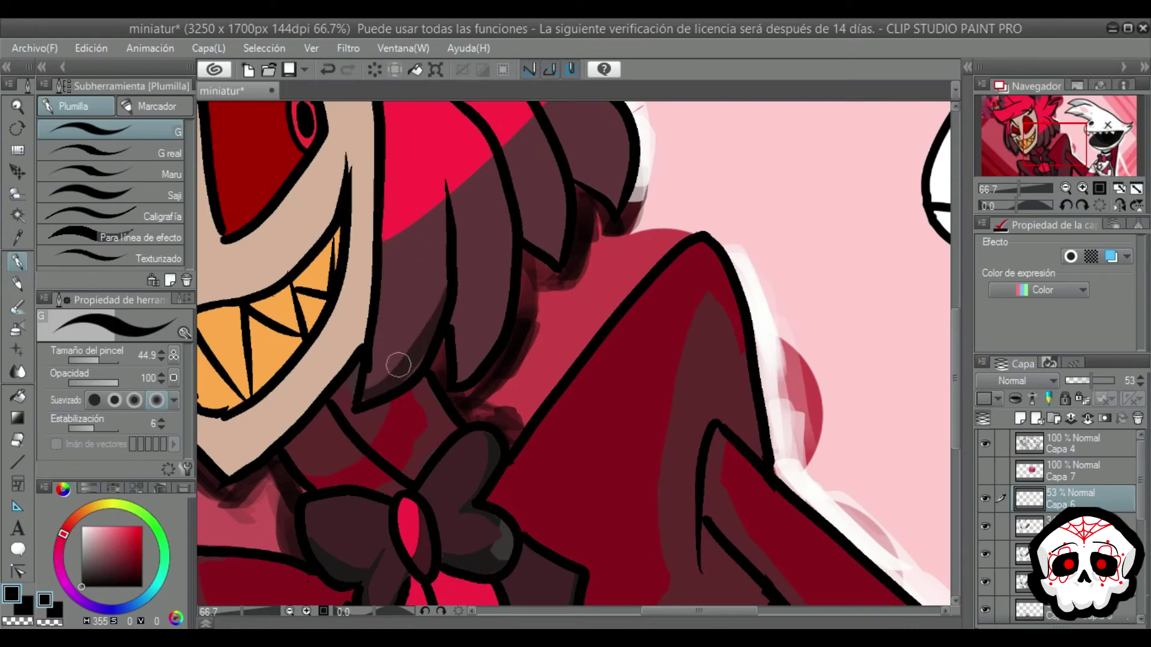
drag(441, 306, 446, 204)
key(ctrl+z)
drag(436, 311, 451, 200)
mouse_move(457, 328)
mouse_down()
mouse_move(468, 382)
mouse_move(505, 267)
mouse_up()
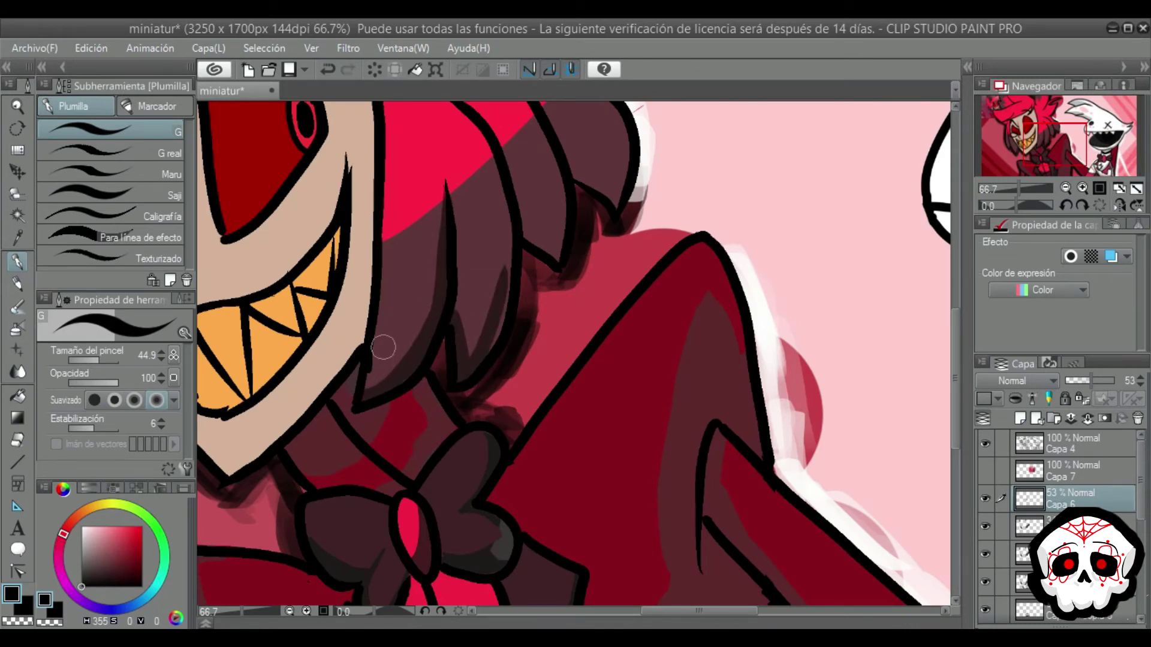
Step: Paint a black shadow down the outer edge of the long dark strand above the bow tie
drag(955, 415, 955, 393)
drag(501, 383, 516, 270)
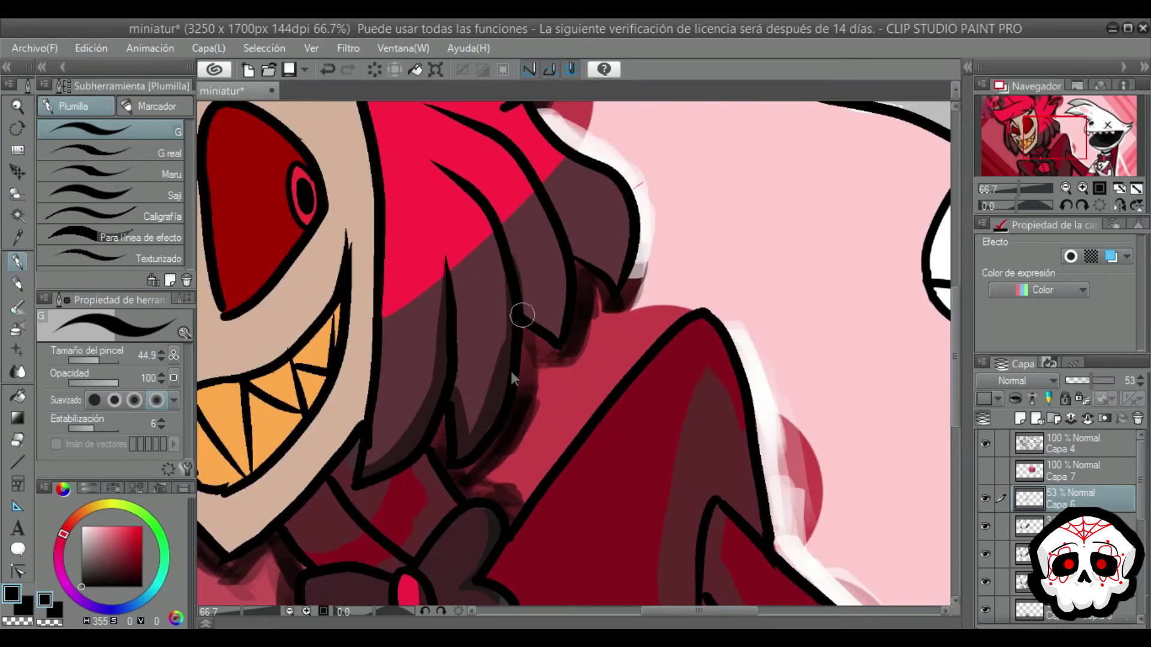
key(ctrl+z)
drag(492, 413, 486, 210)
key(ctrl+z)
drag(491, 419, 503, 258)
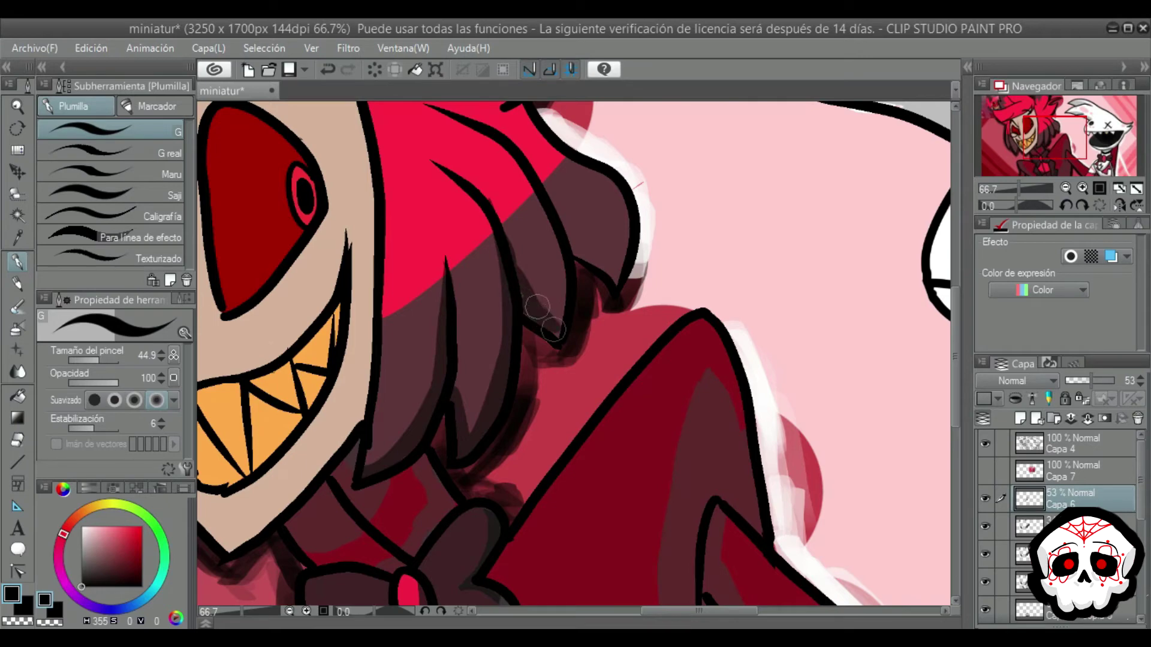
Step: Shade the outermost dark hair strands above the raised shoulder, following their outlines
scroll(958, 360, up, 3)
drag(958, 352, 958, 343)
mouse_move(558, 444)
mouse_down()
mouse_move(523, 297)
mouse_move(480, 254)
mouse_up()
mouse_move(581, 373)
mouse_down()
mouse_move(612, 404)
mouse_move(606, 307)
mouse_move(618, 366)
mouse_up()
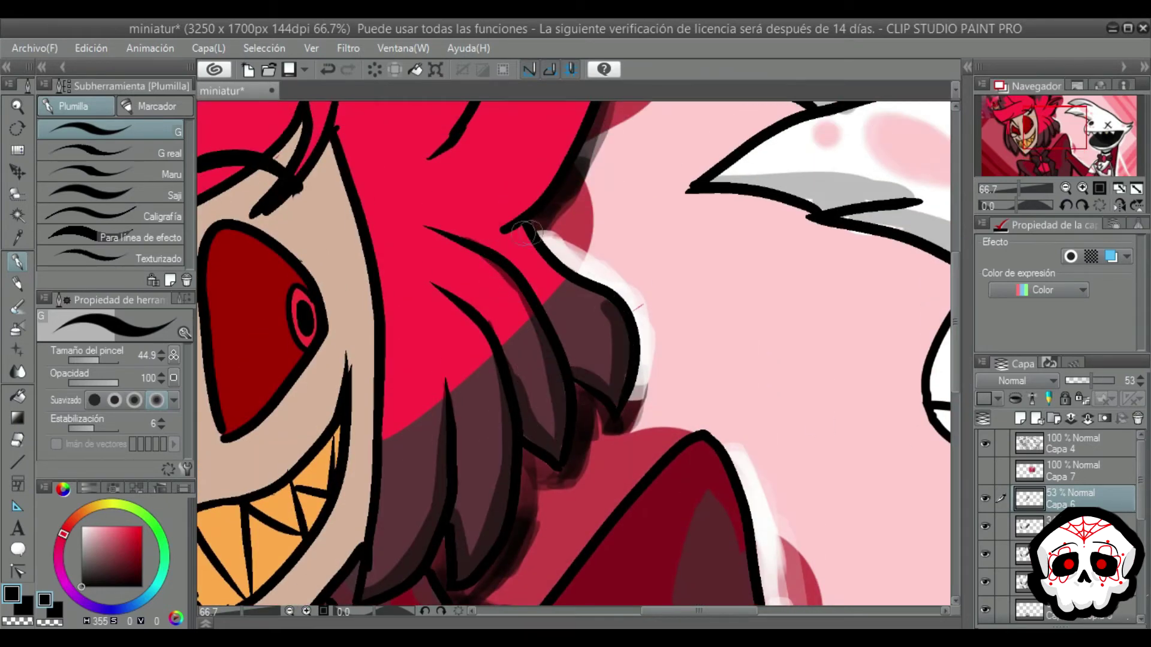
mouse_move(528, 233)
mouse_down()
mouse_move(612, 317)
mouse_move(523, 225)
mouse_move(619, 296)
mouse_move(620, 326)
mouse_move(596, 311)
mouse_move(610, 385)
mouse_up()
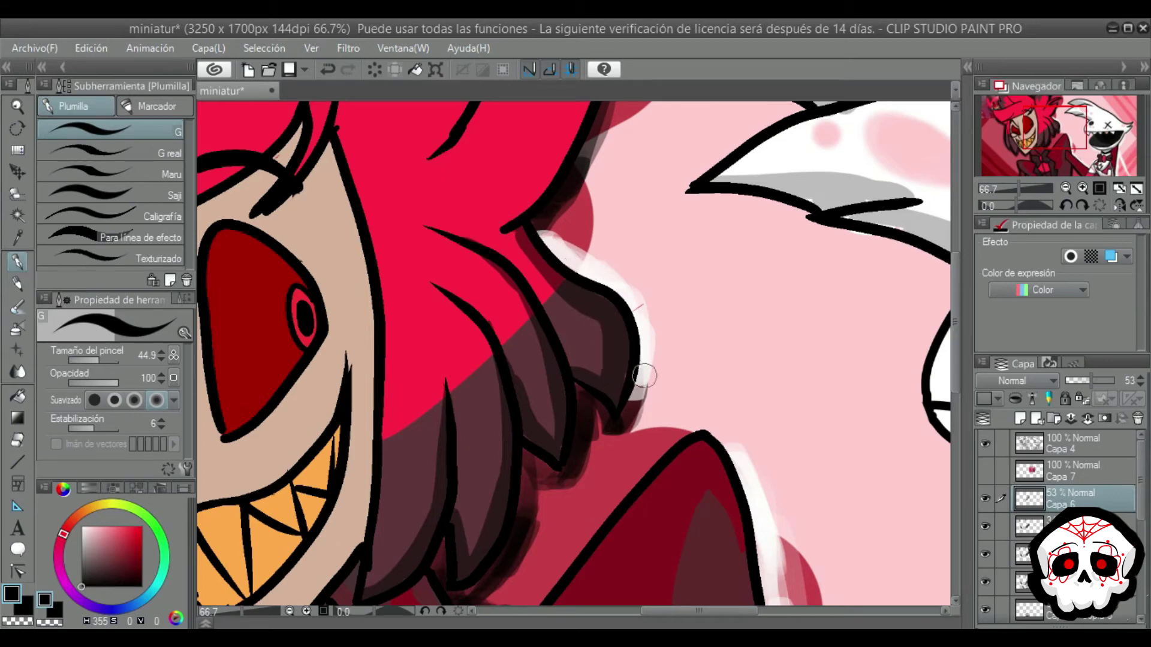
drag(508, 359, 549, 448)
Step: Shade the edges of the red hair tuft and the pointed ear tuft bordering the pink background
scroll(959, 390, up, 4)
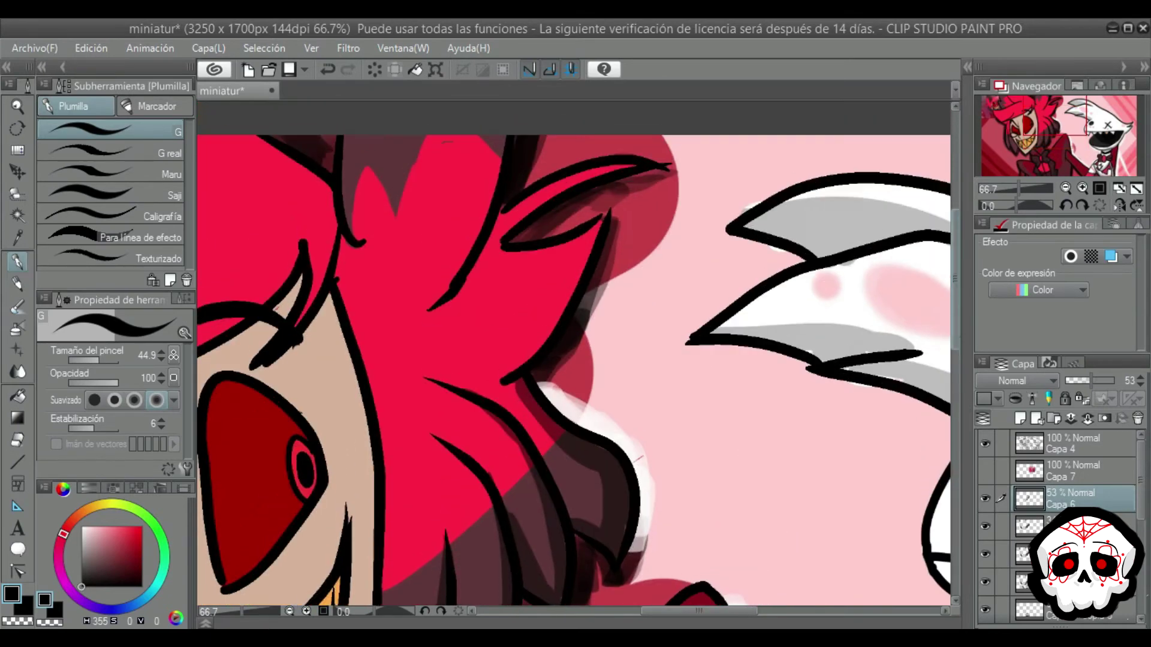
drag(507, 372, 614, 217)
drag(506, 225, 644, 161)
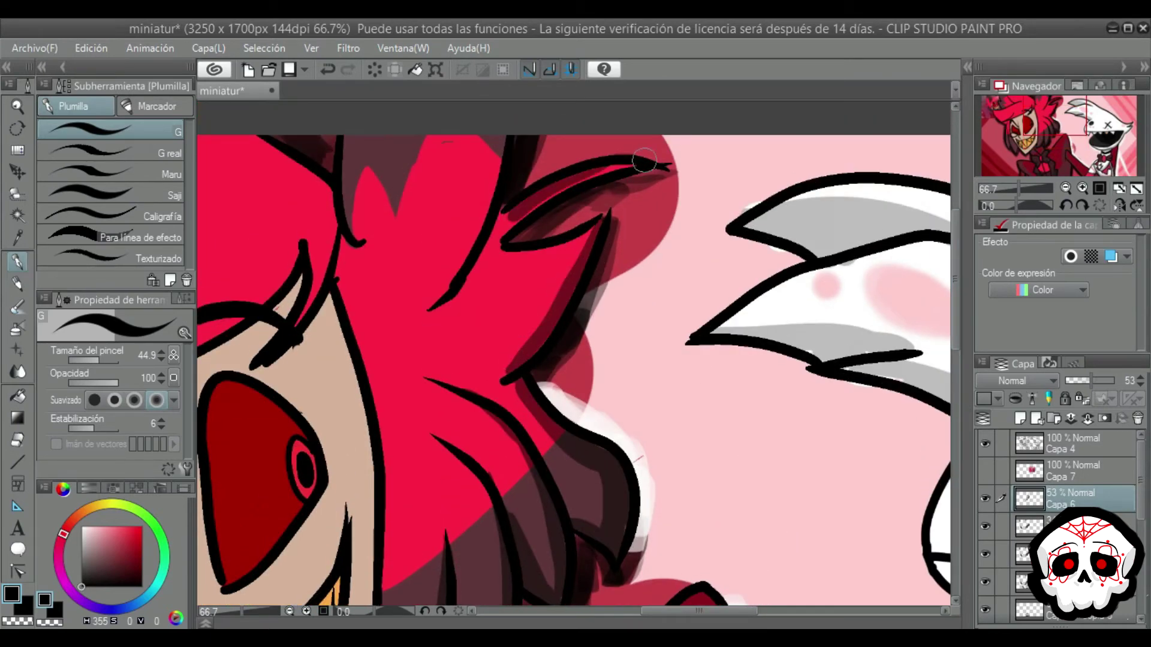
drag(532, 202, 633, 161)
drag(734, 610, 718, 610)
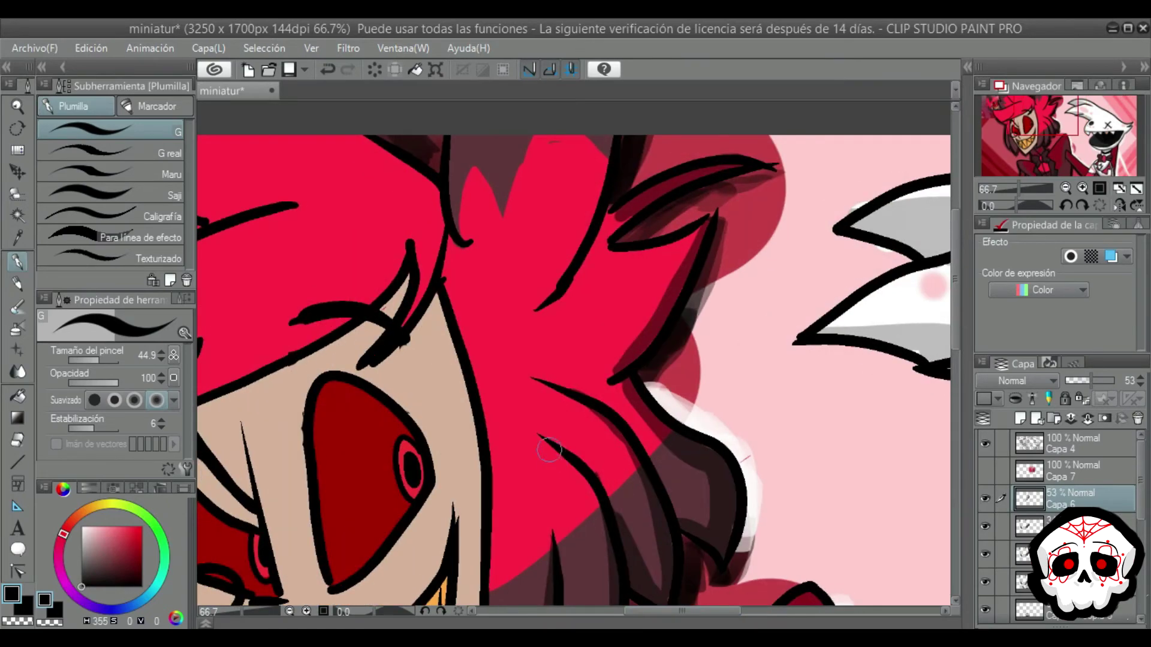
key(ctrl+z)
mouse_move(549, 449)
mouse_down()
mouse_move(608, 521)
mouse_move(546, 440)
mouse_up()
key(ctrl+z)
drag(702, 610, 675, 610)
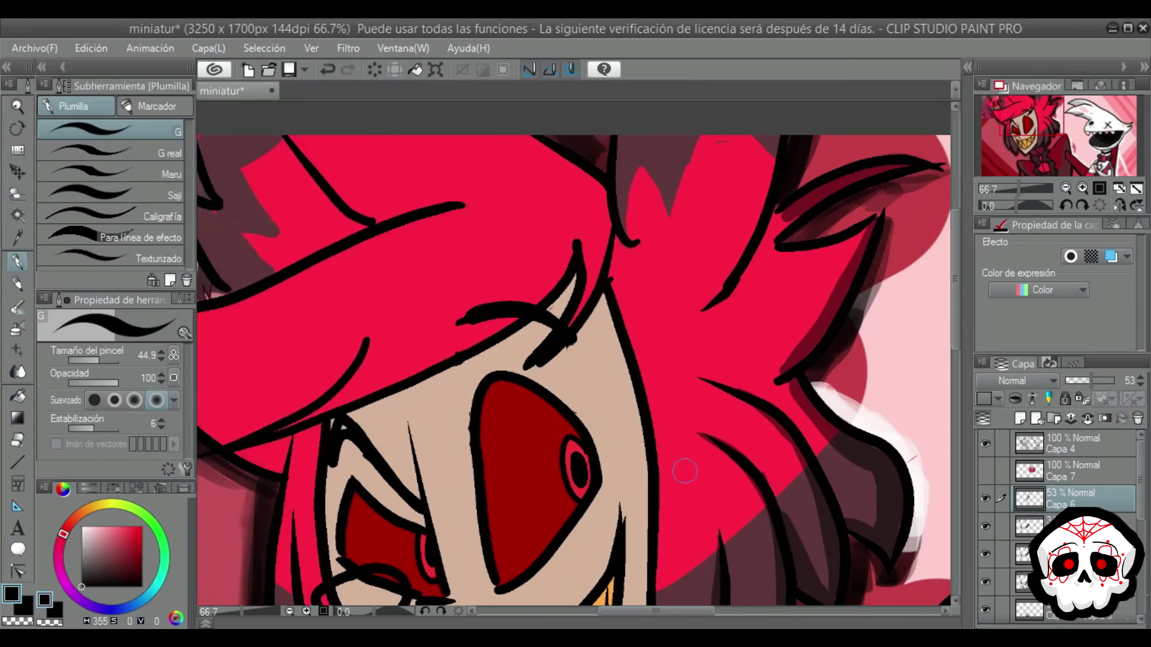
drag(958, 281, 965, 311)
scroll(806, 310, down, 3)
drag(387, 587, 324, 421)
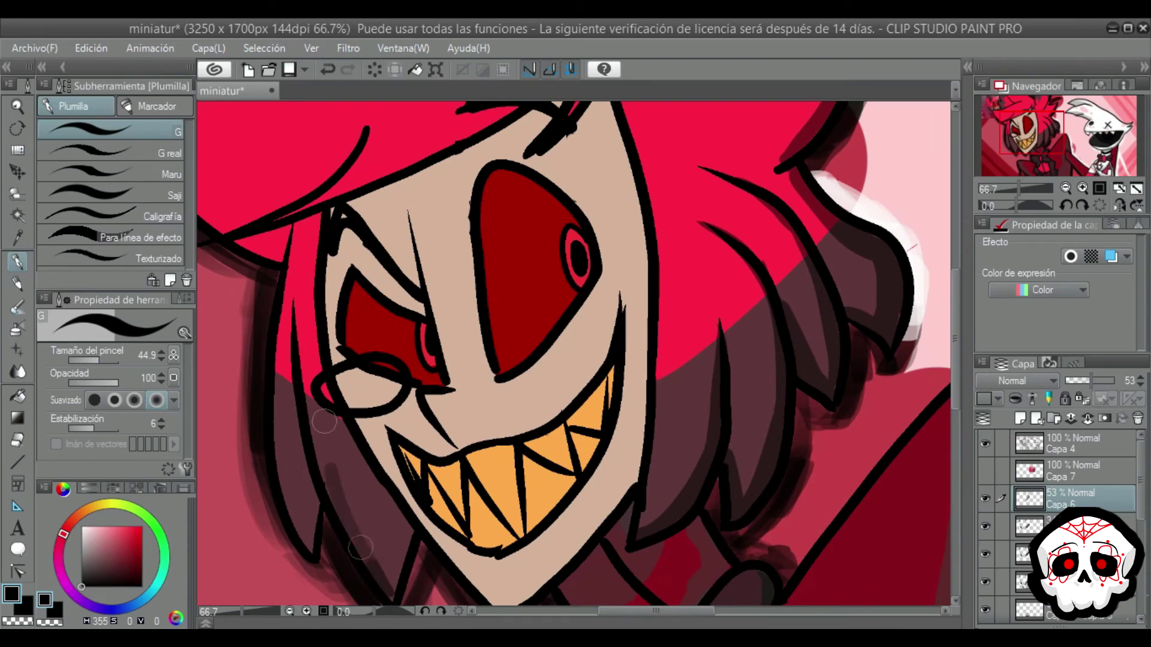
key(ctrl+z)
drag(382, 593, 313, 404)
key(ctrl+z)
drag(954, 372, 953, 396)
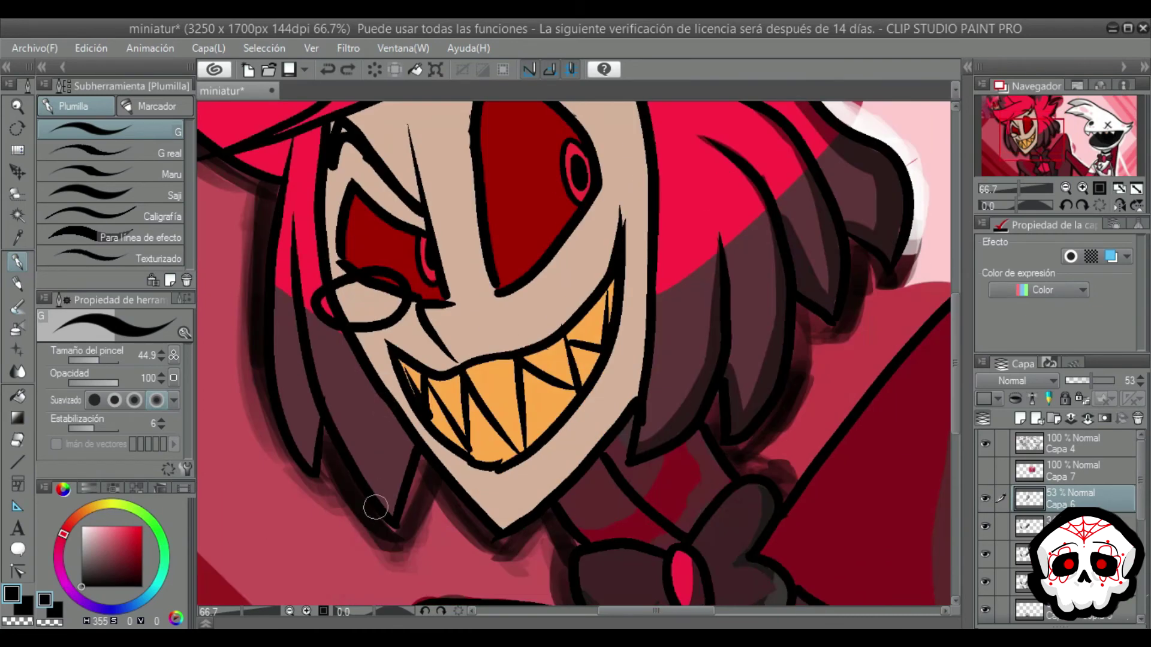
mouse_move(377, 508)
mouse_down()
mouse_move(387, 513)
mouse_move(317, 382)
mouse_up()
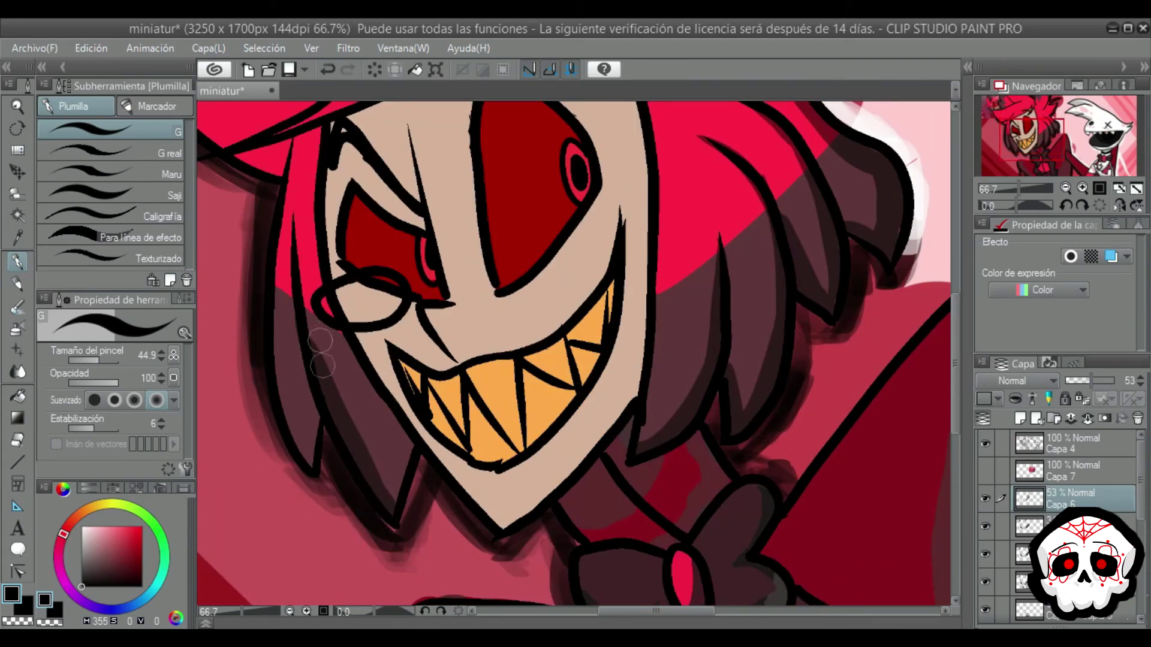
mouse_move(320, 341)
mouse_down()
mouse_move(287, 230)
mouse_move(303, 223)
mouse_move(292, 240)
mouse_up()
key(ctrl+z)
key(ctrl+z)
key(ctrl+z)
key(ctrl+z)
Step: Shade the outer edges and tips of the dark hair strands on the monocle side of the face
drag(373, 463, 323, 366)
key(ctrl+z)
drag(391, 499, 410, 444)
mouse_move(277, 341)
mouse_down()
mouse_move(305, 442)
mouse_move(277, 344)
mouse_up()
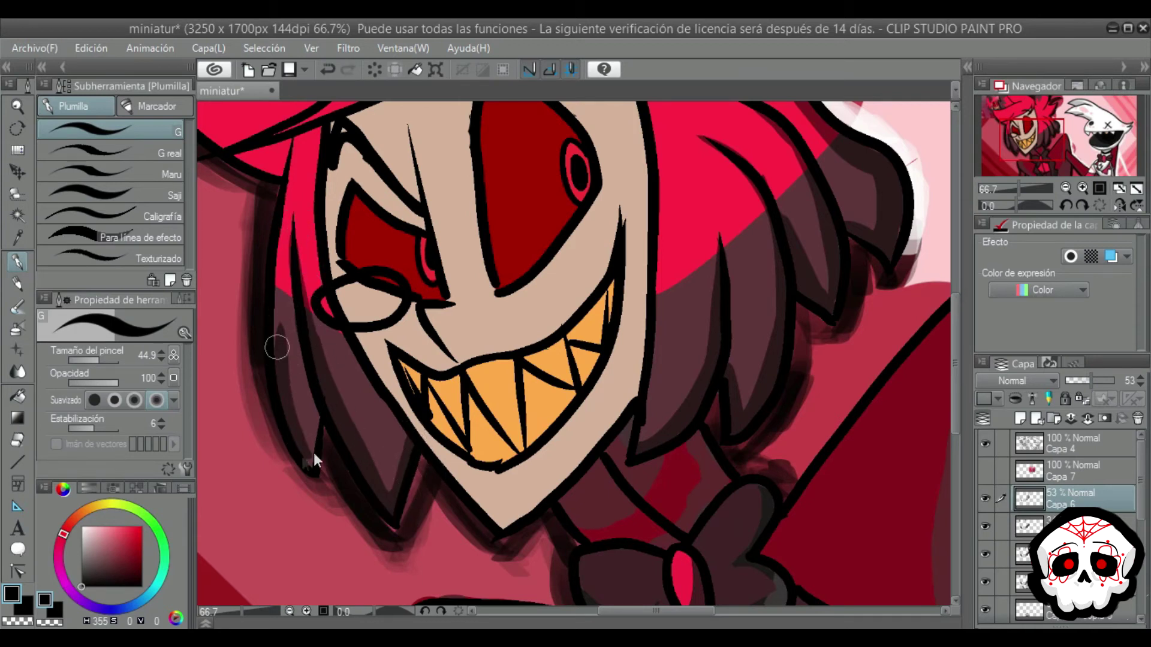
key(ctrl+z)
drag(309, 461, 316, 420)
Step: Shade the outer edge of the red fringe and its lower border above the forehead
drag(956, 418, 955, 335)
drag(677, 610, 648, 611)
mouse_move(454, 466)
mouse_down()
mouse_move(348, 372)
mouse_move(309, 314)
mouse_move(440, 458)
mouse_move(304, 311)
mouse_move(432, 436)
mouse_up()
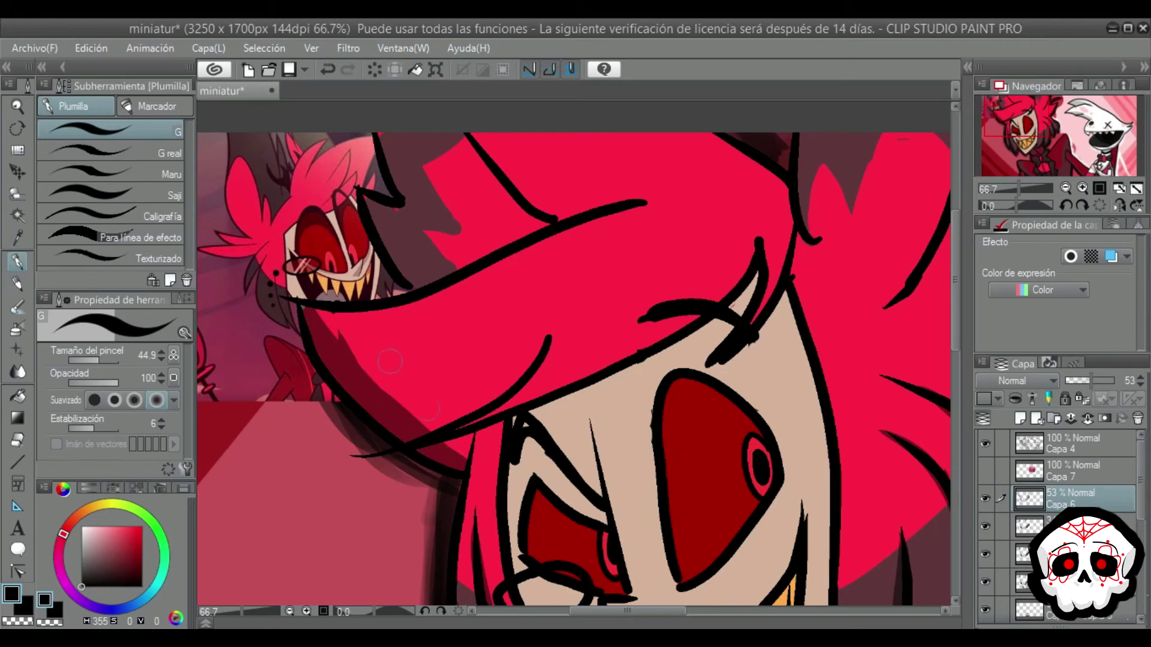
mouse_move(753, 243)
mouse_down()
mouse_move(557, 372)
mouse_move(448, 423)
mouse_up()
key(ctrl+z)
mouse_move(551, 375)
mouse_down()
mouse_move(469, 412)
mouse_move(512, 404)
mouse_move(613, 338)
mouse_up()
drag(557, 386, 698, 318)
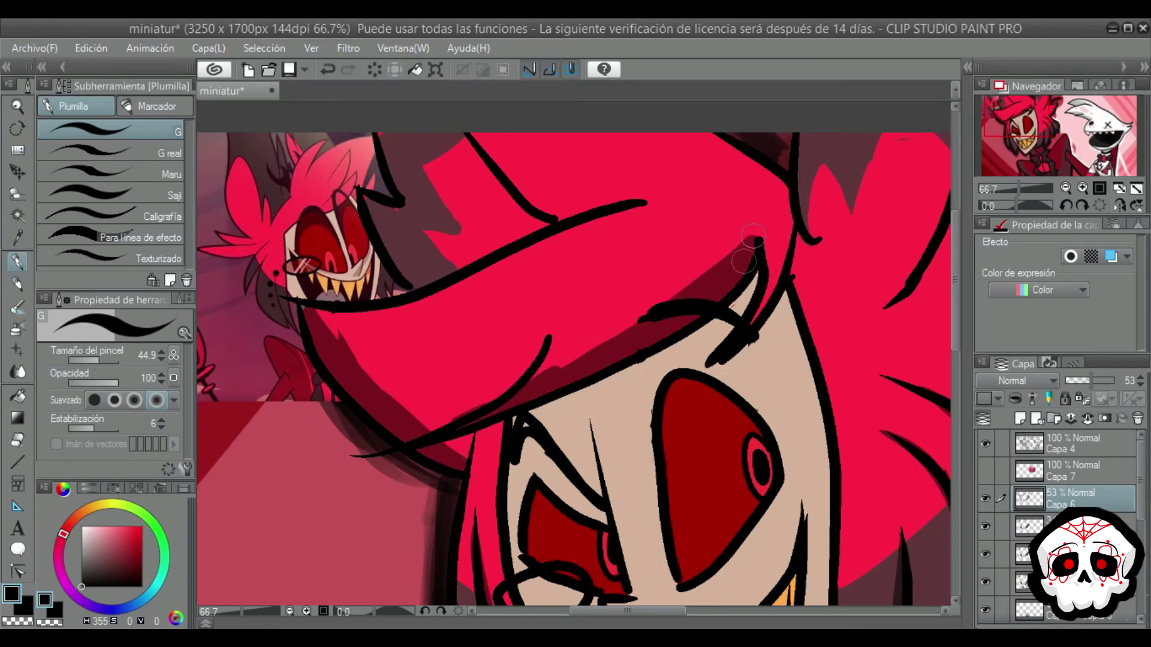
mouse_move(787, 229)
mouse_down()
mouse_move(755, 328)
mouse_move(785, 245)
mouse_up()
key(ctrl+z)
Step: Shade the red hair behind the fringe with a curved shadow along the fringe's upper edge
drag(956, 328, 957, 300)
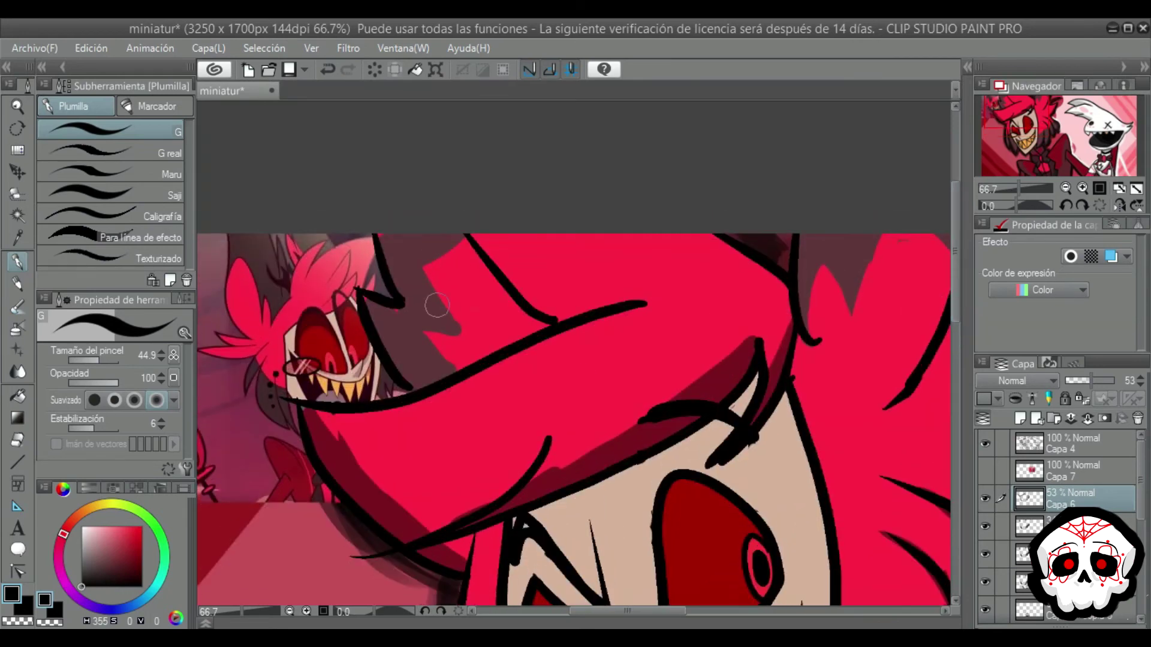
mouse_move(483, 230)
mouse_down()
mouse_move(564, 309)
mouse_move(535, 295)
mouse_up()
mouse_move(639, 295)
mouse_down()
mouse_move(527, 264)
mouse_move(679, 305)
mouse_up()
key(ctrl+z)
key(ctrl+z)
key(ctrl+z)
mouse_move(608, 299)
mouse_down()
mouse_move(667, 284)
mouse_move(791, 280)
mouse_up()
Step: Shade the dark hair tip beside the reference picture and the red lock near the crown
mouse_move(367, 301)
mouse_down()
mouse_move(425, 387)
mouse_move(388, 293)
mouse_move(408, 313)
mouse_move(384, 245)
mouse_up()
key(ctrl+z)
mouse_move(409, 311)
mouse_down()
mouse_move(431, 311)
mouse_move(450, 329)
mouse_move(446, 314)
mouse_up()
key(ctrl+z)
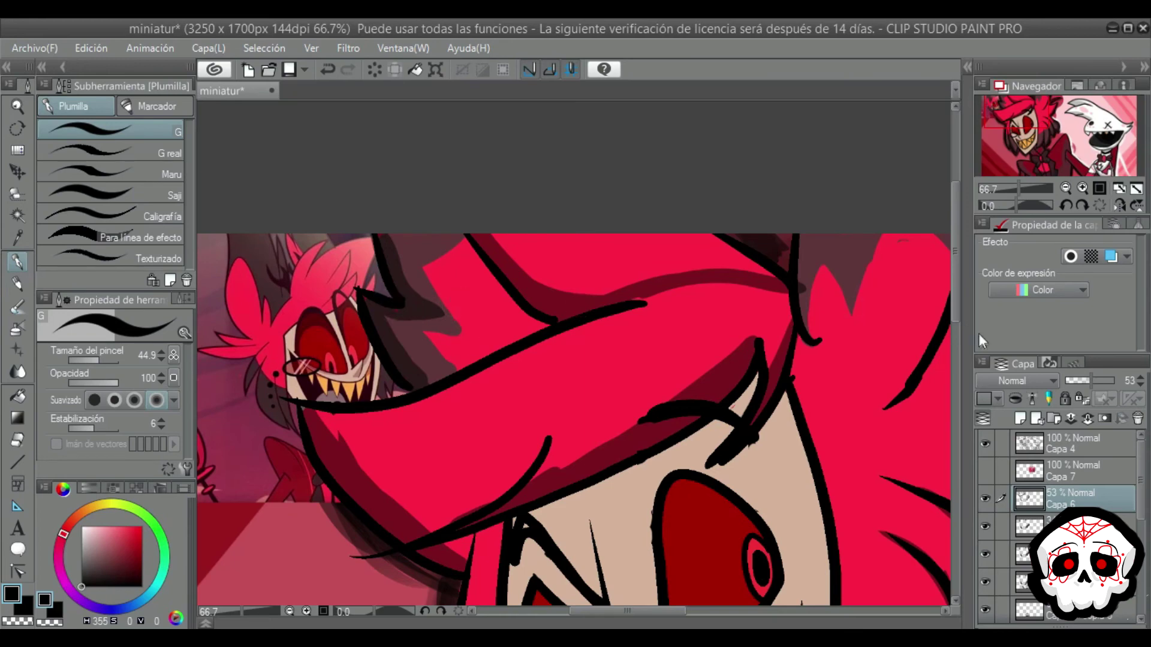
drag(674, 607, 730, 606)
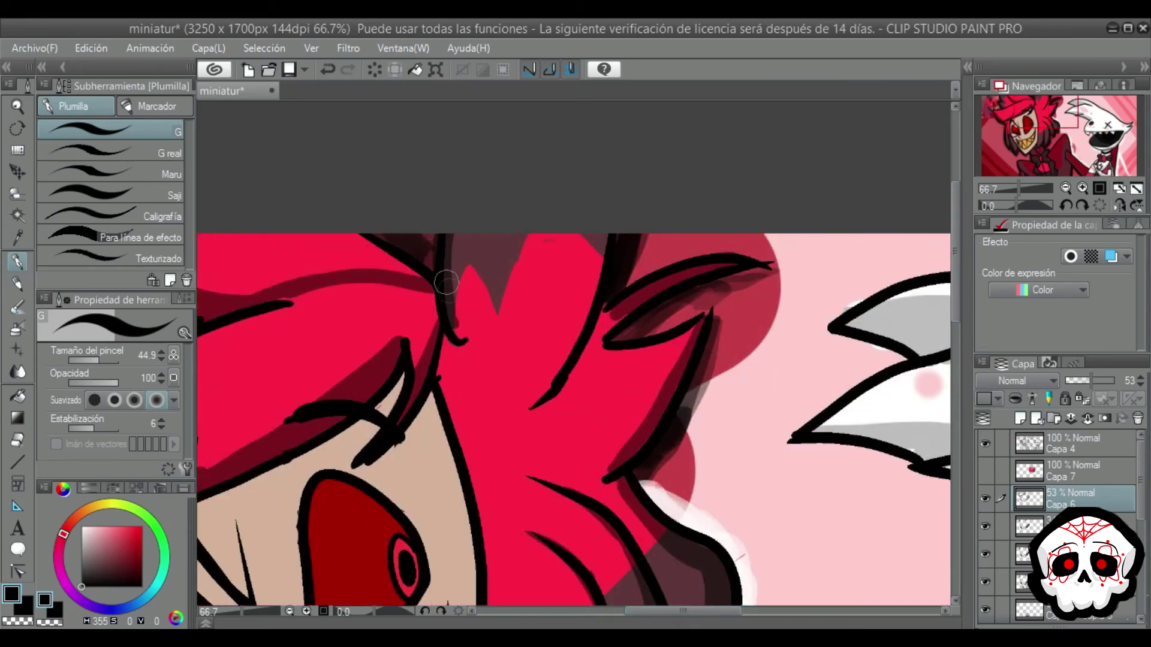
drag(594, 240, 575, 323)
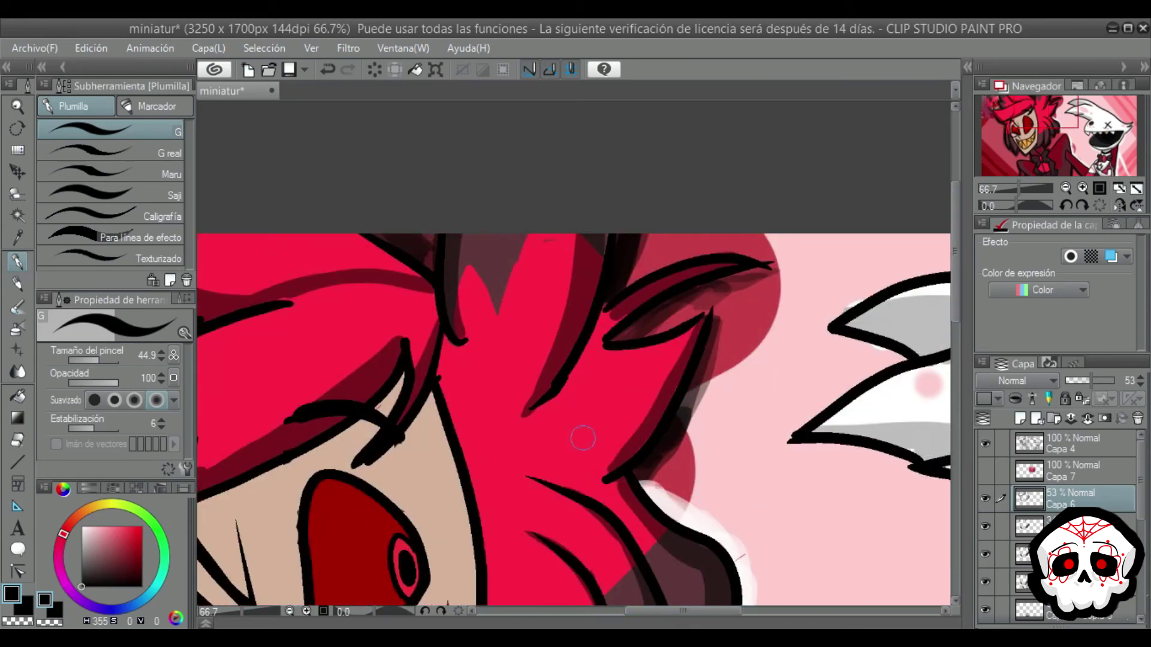
Step: Shade the bow tie's lower lobe and the collar area beneath the dark hair
drag(957, 315, 958, 426)
drag(729, 611, 723, 614)
drag(641, 580, 633, 574)
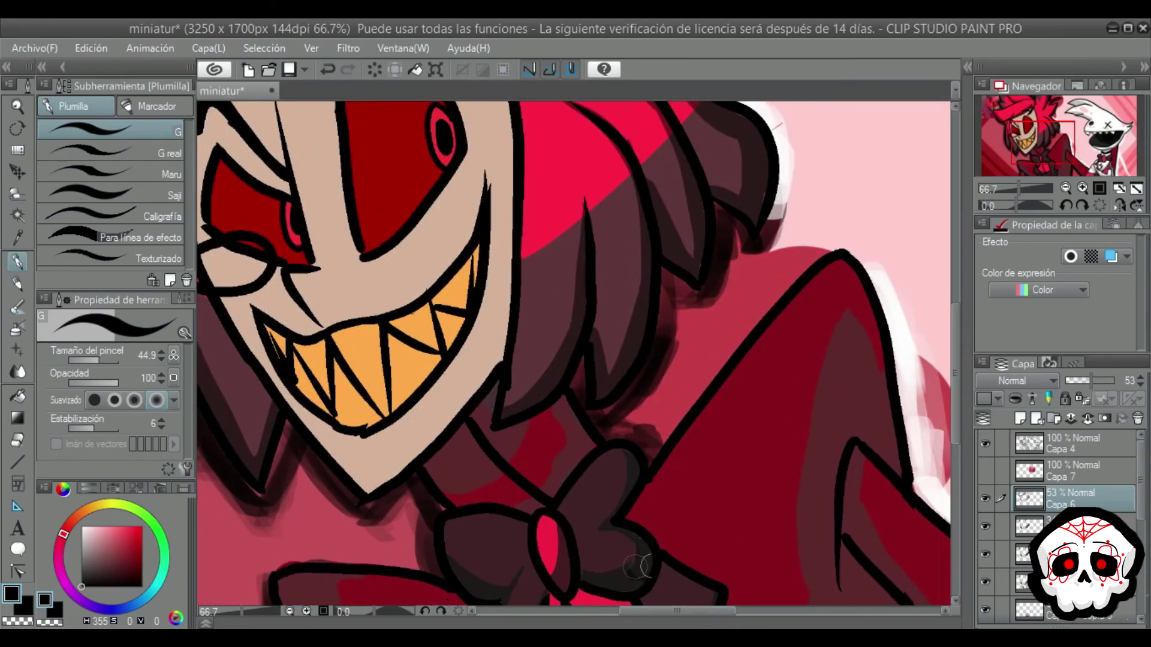
drag(718, 610, 696, 611)
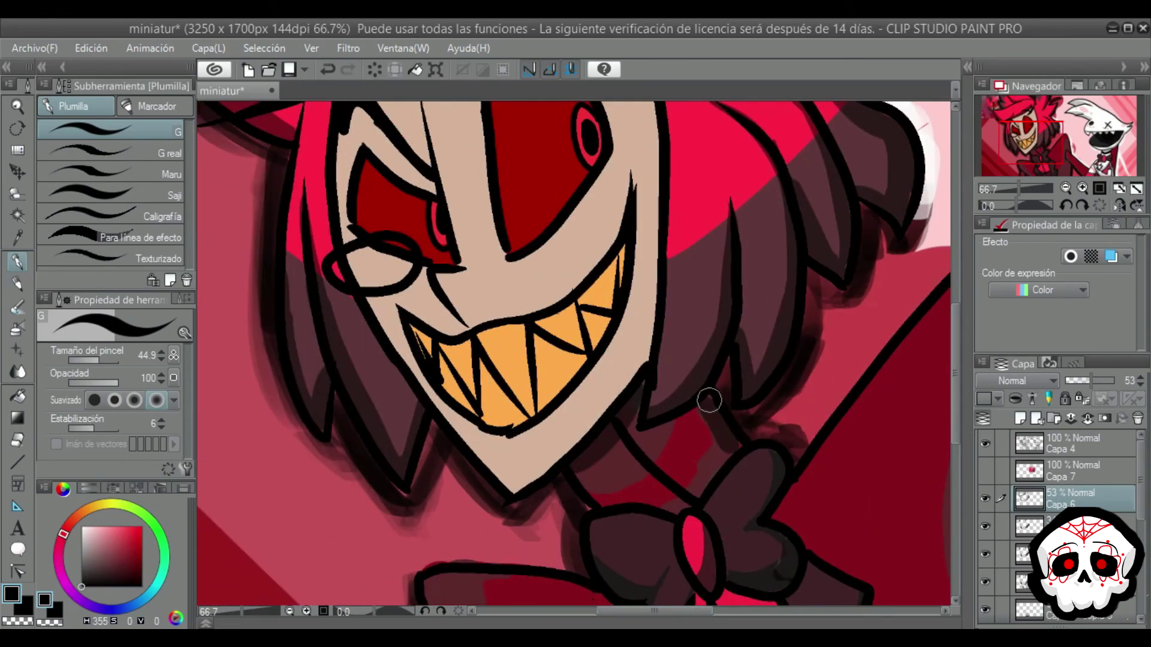
drag(709, 401, 735, 449)
Step: Cover the whole dark hair strand beside the monocle-side jaw with shadow
drag(956, 376, 955, 354)
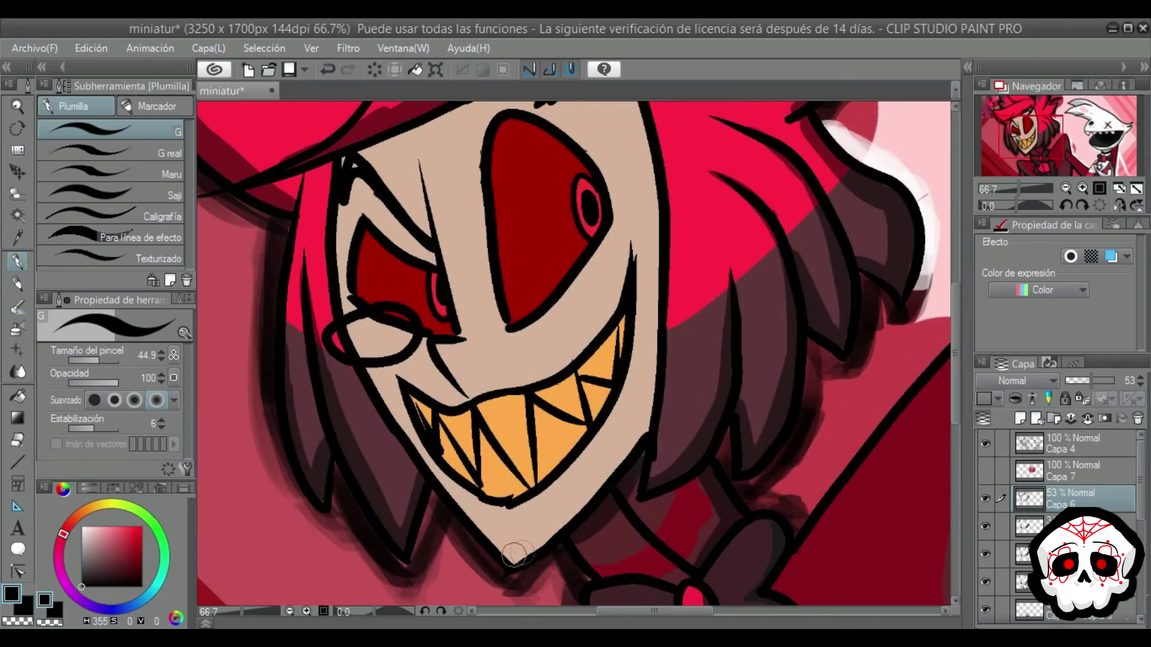
drag(513, 552, 621, 449)
key(ctrl+z)
mouse_move(953, 401)
mouse_down()
mouse_move(953, 466)
mouse_move(953, 418)
mouse_up()
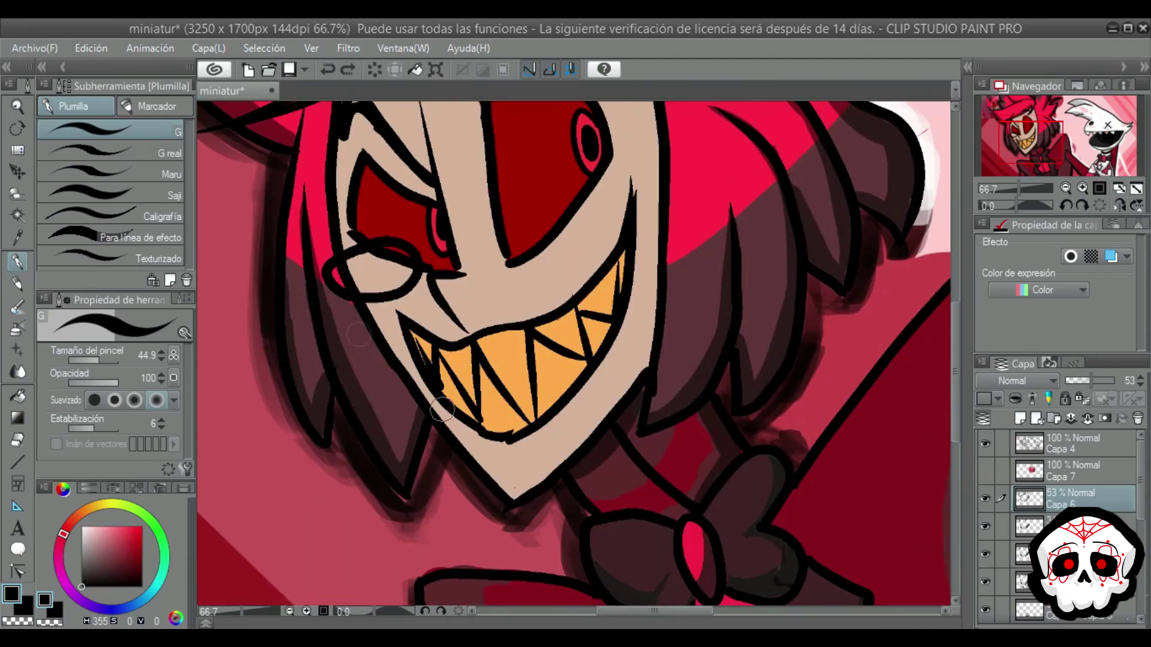
mouse_move(355, 311)
mouse_down()
mouse_move(405, 398)
mouse_move(370, 371)
mouse_move(312, 215)
mouse_up()
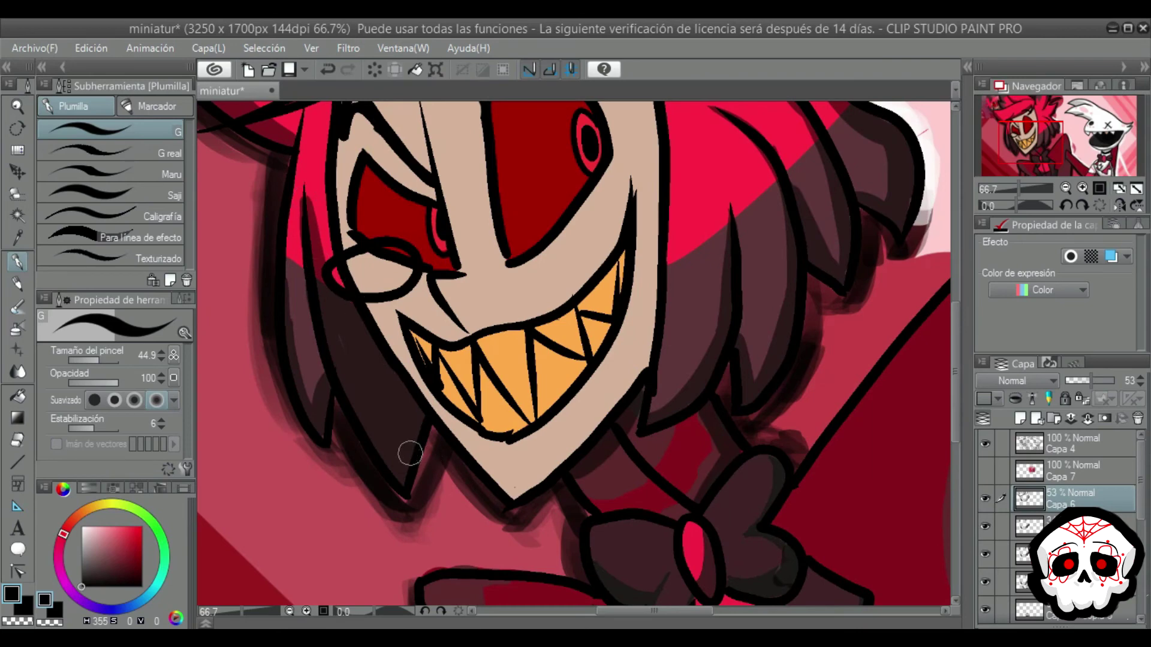
Step: Shade the lower edge of the bent sleeve near the monocle side and the bottom of the vest
mouse_move(957, 392)
mouse_down()
mouse_move(957, 458)
mouse_move(955, 437)
mouse_up()
drag(465, 462, 498, 522)
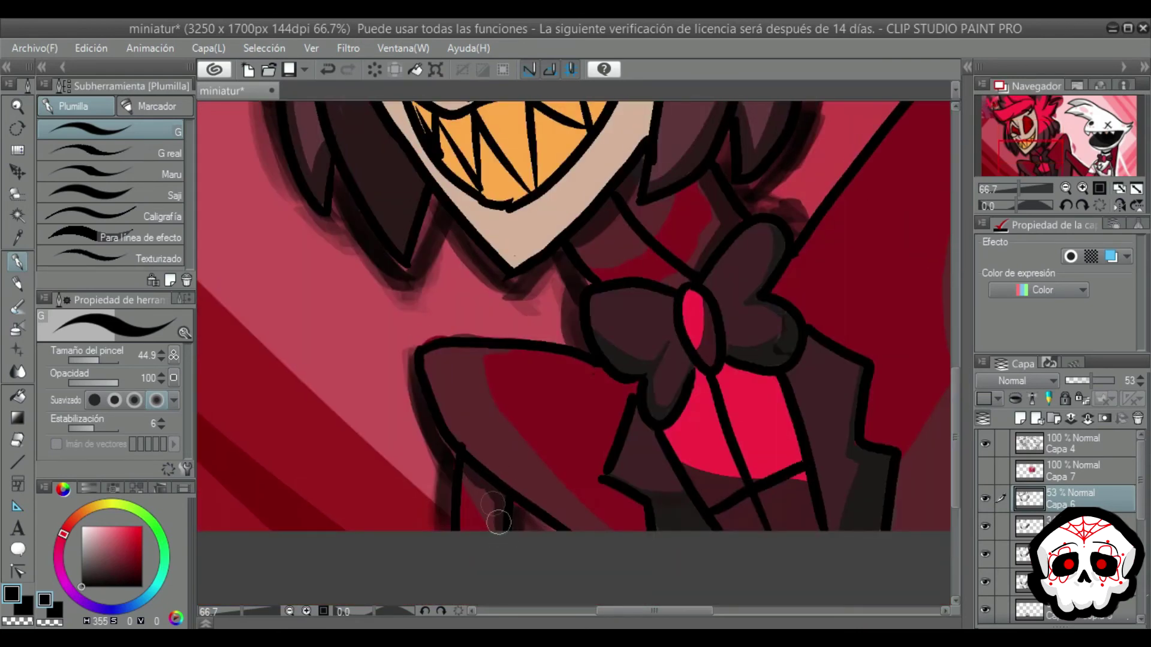
mouse_move(430, 372)
mouse_down()
mouse_move(639, 581)
mouse_move(458, 357)
mouse_up()
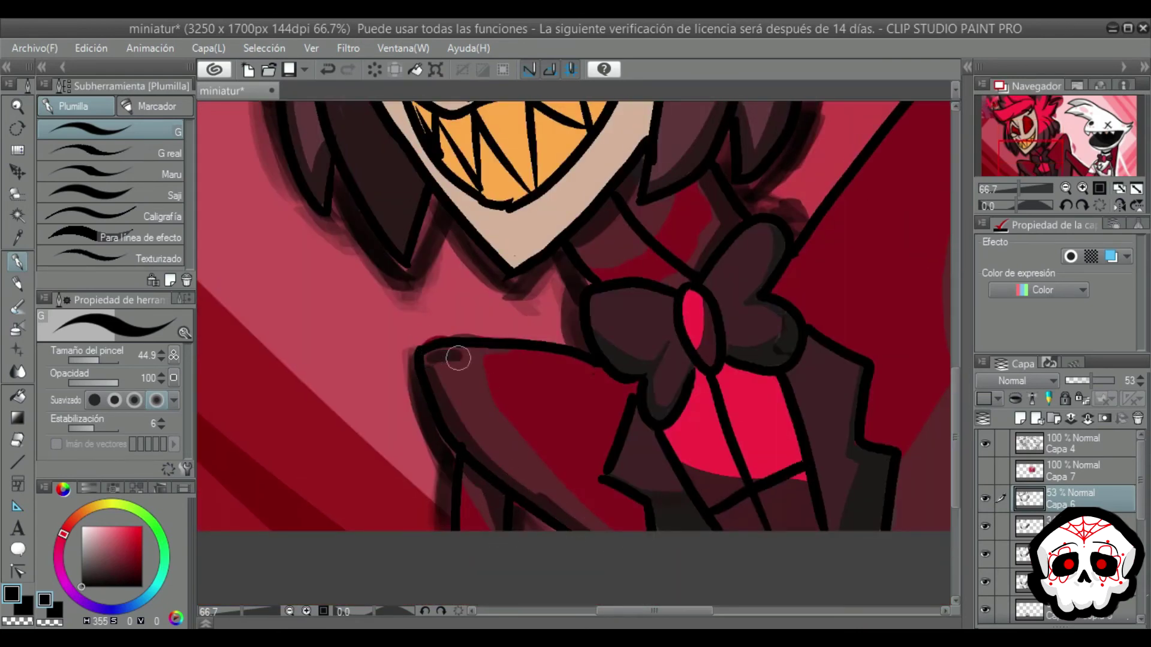
key(ctrl+z)
drag(651, 611, 687, 611)
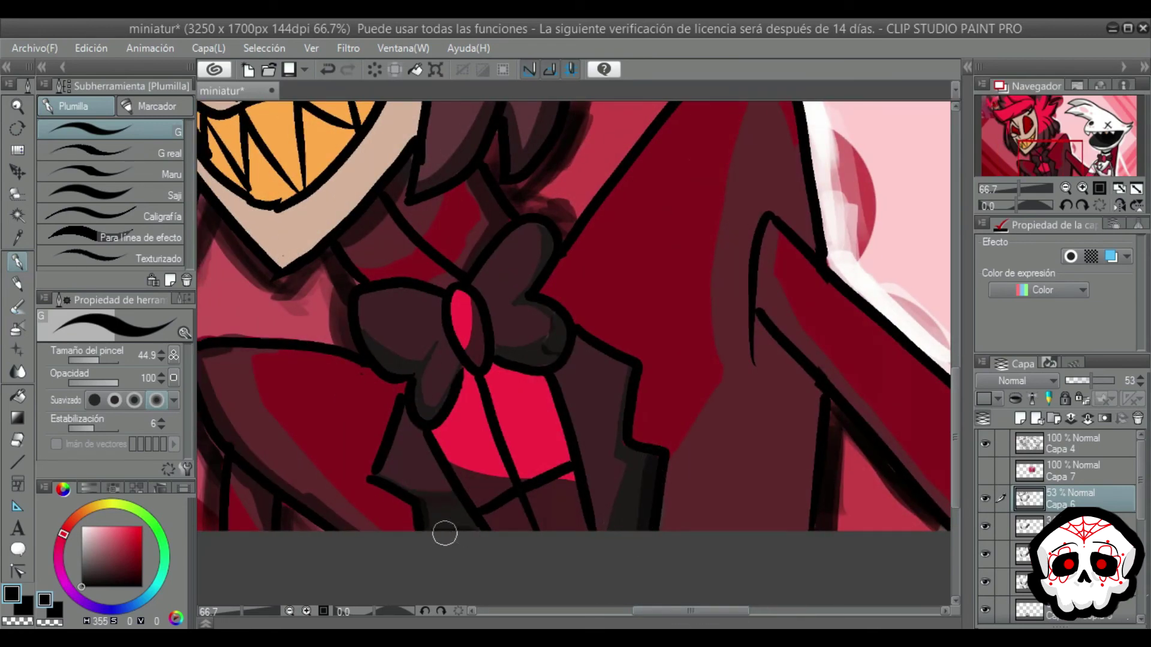
drag(489, 517, 576, 538)
Step: Shade the jacket fold around the outstretched arm, inside the raised shoulder and below the armpit
drag(957, 462, 958, 441)
drag(760, 228, 763, 489)
key(ctrl+z)
drag(760, 228, 751, 308)
mouse_move(760, 225)
mouse_down()
mouse_move(804, 335)
mouse_move(803, 306)
mouse_up()
key(ctrl+z)
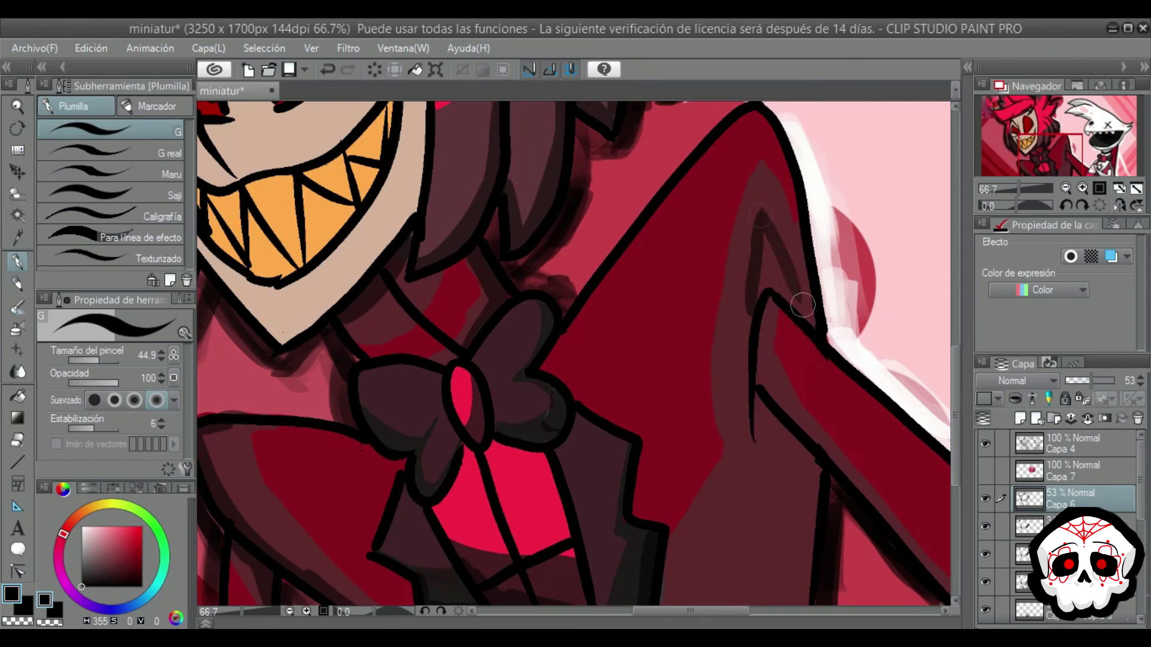
drag(767, 241, 800, 342)
scroll(909, 384, down, 3)
key(ctrl+z)
drag(771, 265, 786, 330)
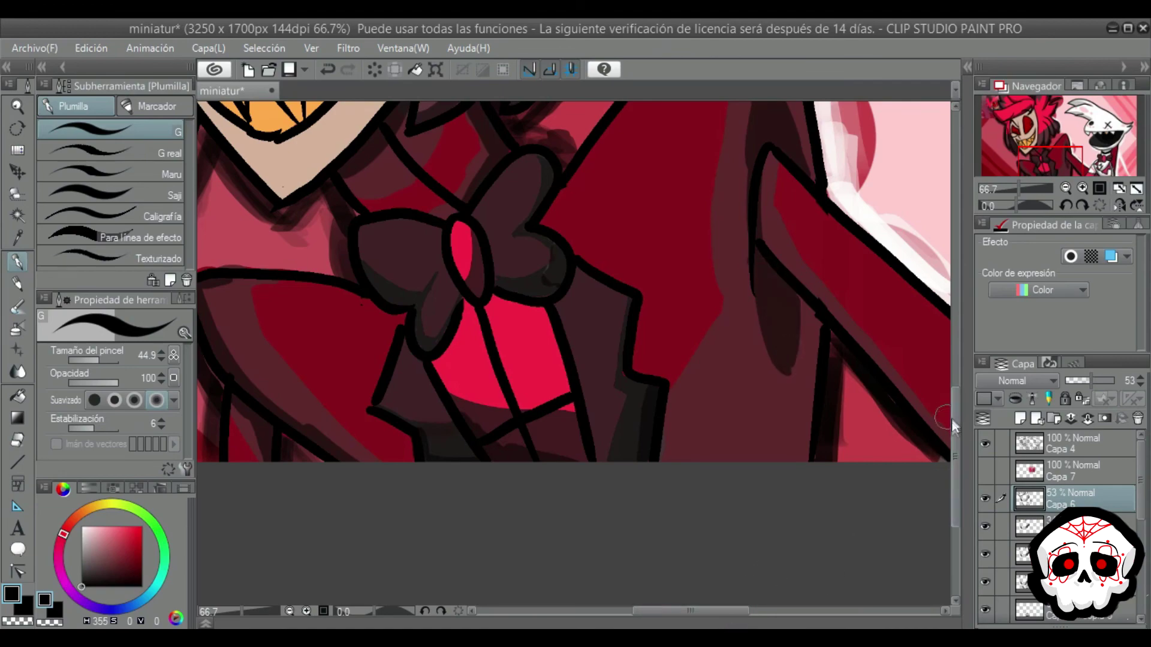
Step: Shade the inner edge of the dark hair strand that borders the jaw above the bow tie
mouse_move(709, 610)
mouse_down()
mouse_move(742, 610)
mouse_move(697, 611)
mouse_up()
drag(955, 419, 924, 273)
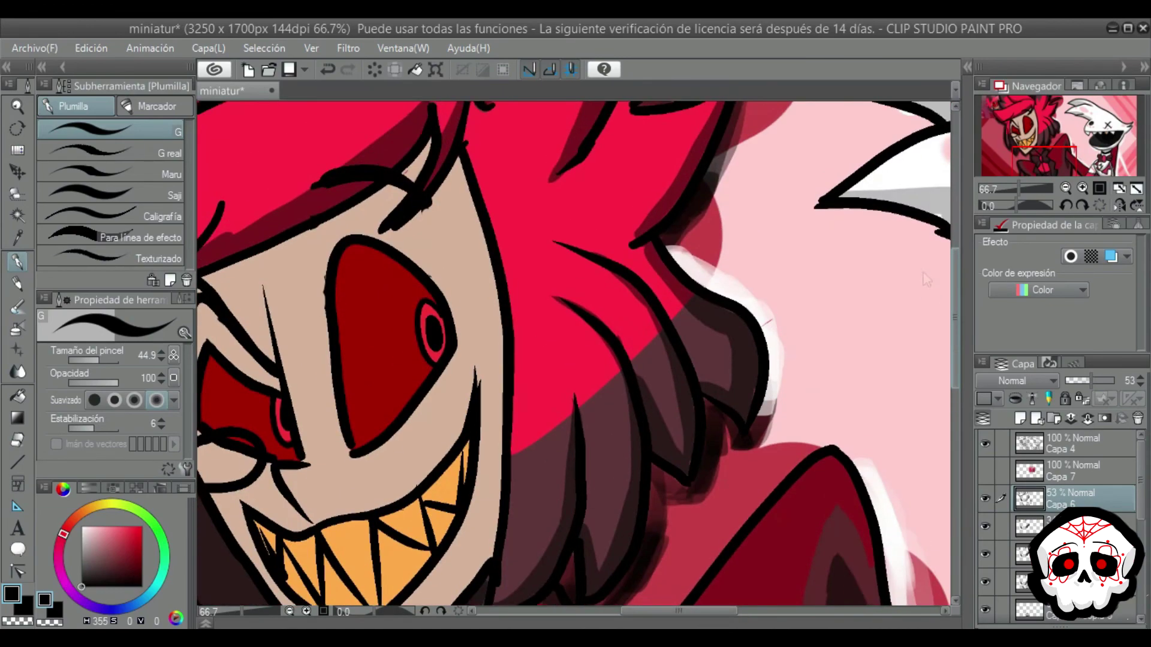
drag(954, 357, 954, 375)
drag(499, 530, 522, 418)
key(ctrl+z)
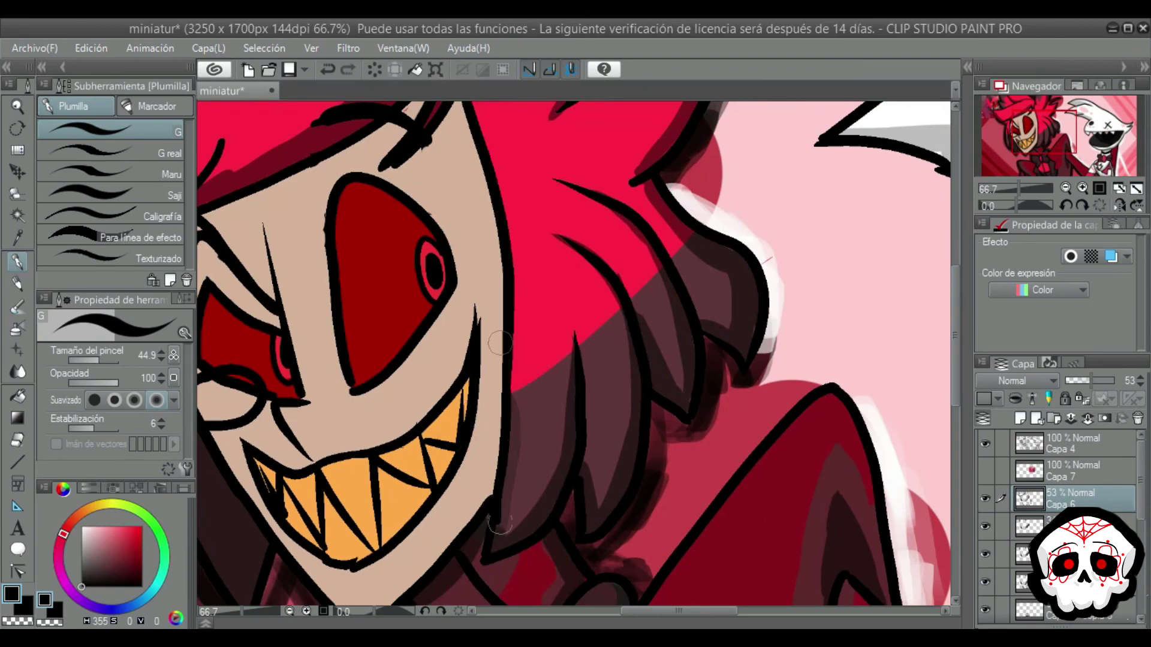
drag(500, 523, 511, 405)
Step: Sample the skin tone from the reference picture's face as the drawing colour and return to the G pen
drag(665, 613, 628, 613)
mouse_move(956, 389)
mouse_down()
mouse_move(946, 304)
mouse_move(948, 334)
mouse_up()
click(17, 237)
click(264, 266)
click(17, 262)
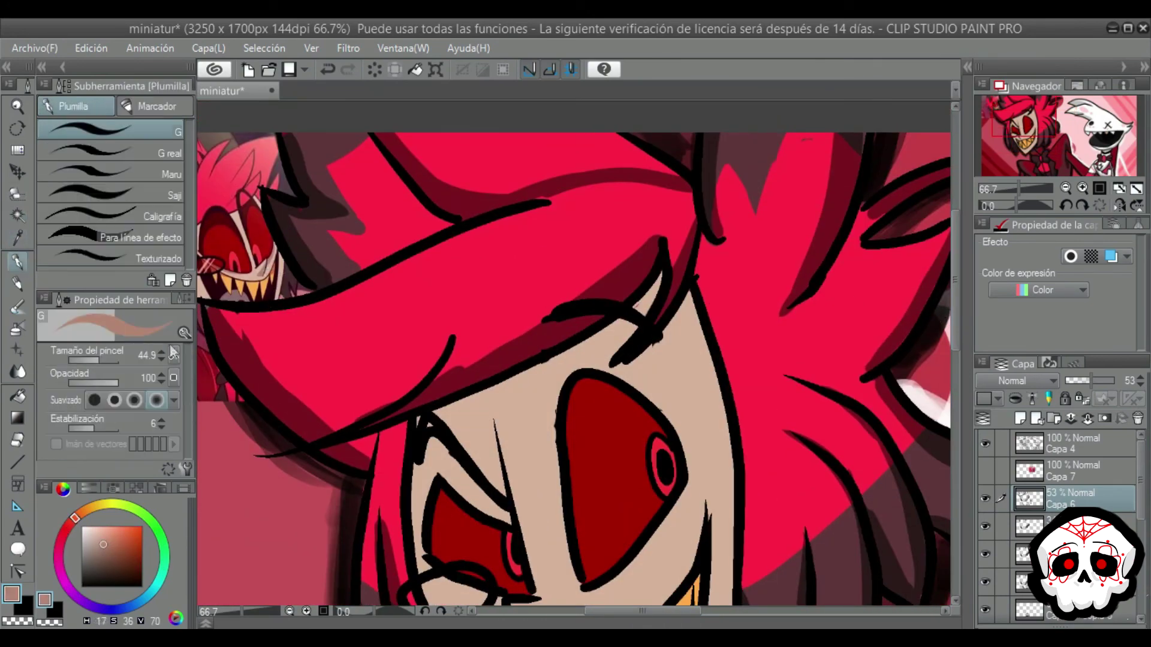
Step: Shade the side of the red-haired character's nose, just above the grin, with the sampled skin shadow tone
drag(680, 364, 707, 434)
key(ctrl+z)
mouse_move(955, 329)
mouse_down()
mouse_move(956, 381)
mouse_move(956, 308)
mouse_move(957, 356)
mouse_up()
drag(523, 459, 549, 491)
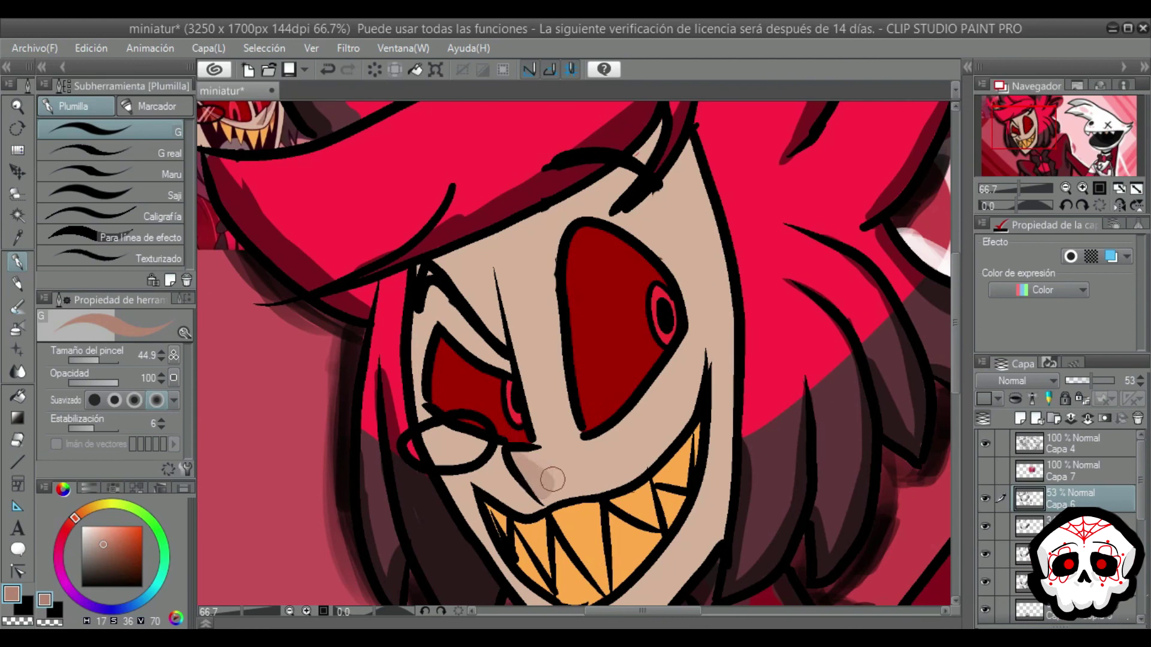
Step: Shade the jaw from the chin up along the outer cheek beside the grin, undoing the strokes that miss
scroll(957, 332, down, 3)
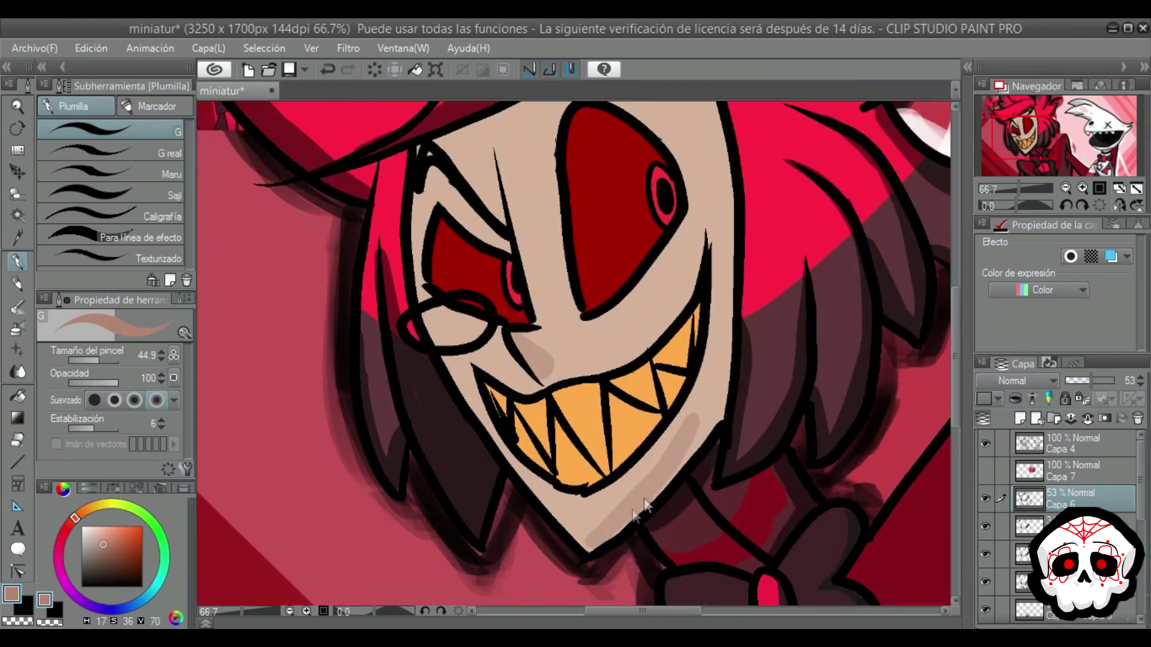
drag(655, 482, 716, 379)
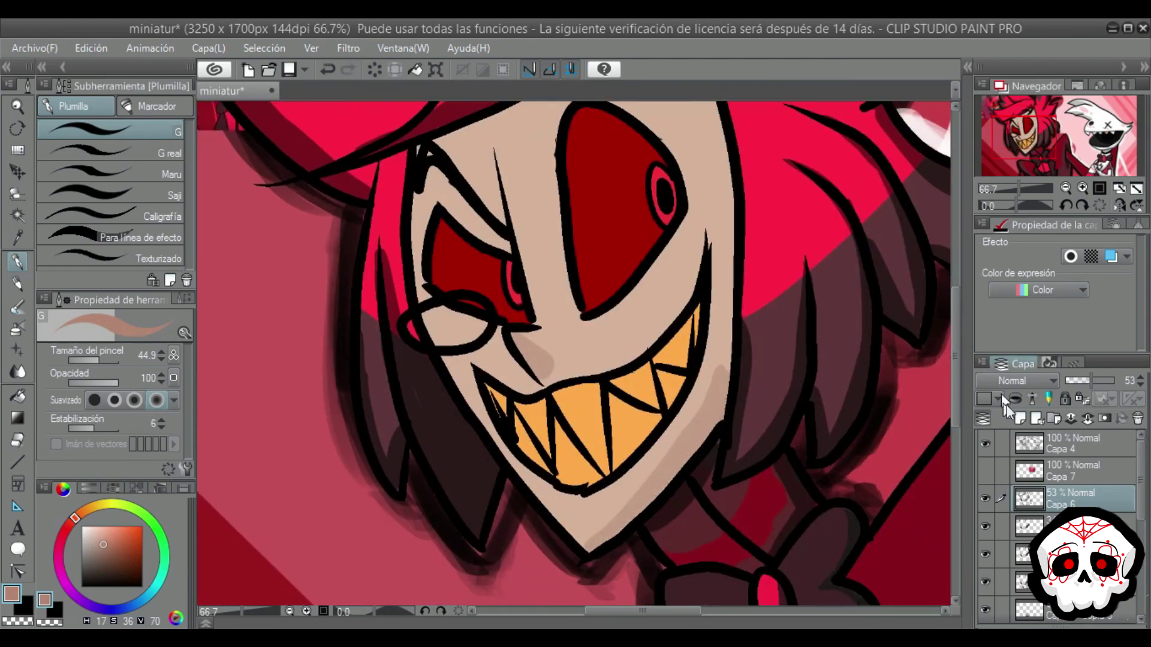
scroll(953, 370, up, 3)
key(ctrl+z)
drag(724, 484, 730, 396)
key(ctrl+z)
Step: Shade the forehead below the hair fringe, around the raised eyebrow and along the crease between the eyes
drag(953, 366, 951, 349)
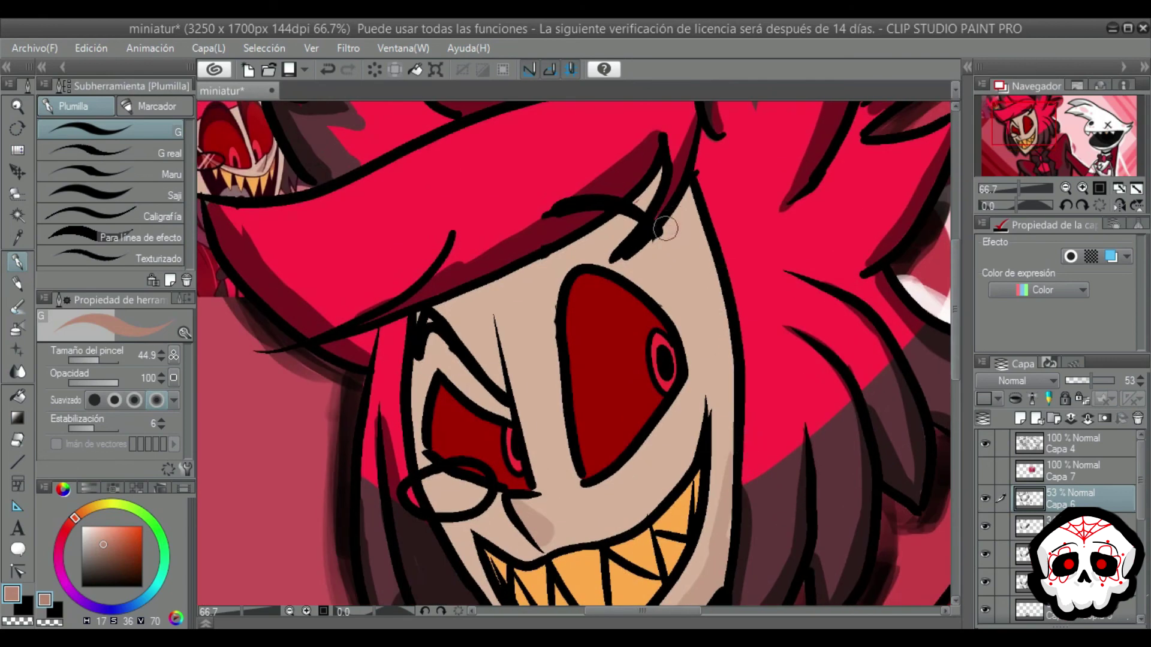
drag(665, 228, 710, 256)
mouse_move(498, 366)
mouse_down()
mouse_move(486, 300)
mouse_move(542, 261)
mouse_up()
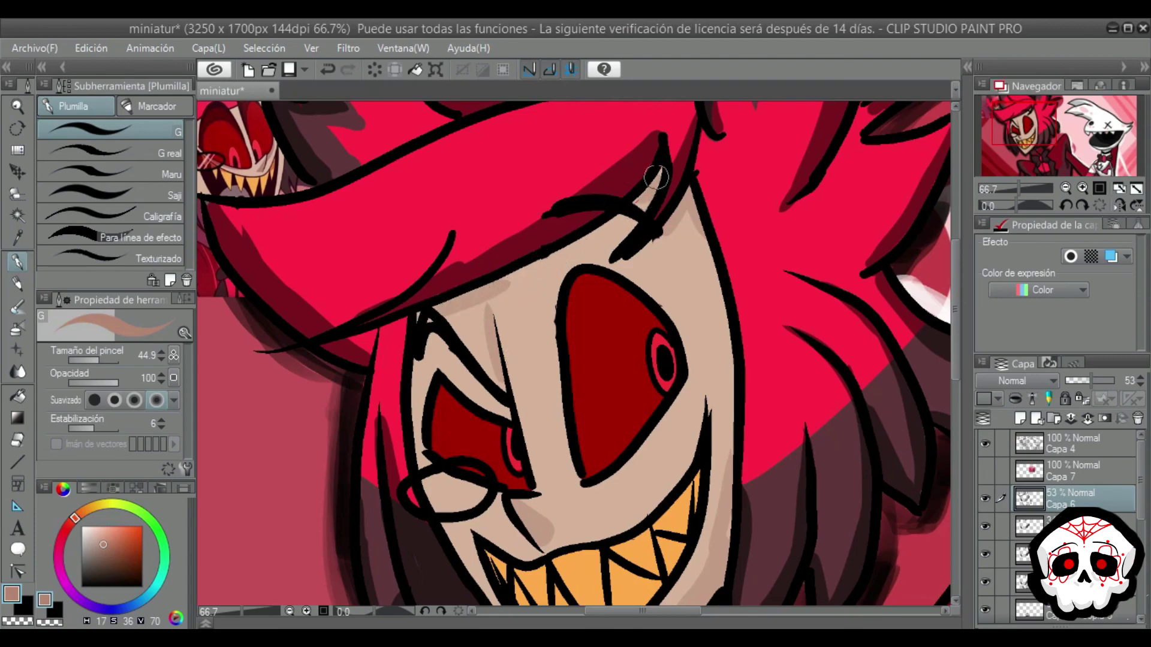
Step: Zoom out to 25% to check the shading across the whole illustration
mouse_move(955, 365)
mouse_down()
mouse_move(954, 407)
mouse_move(950, 382)
mouse_up()
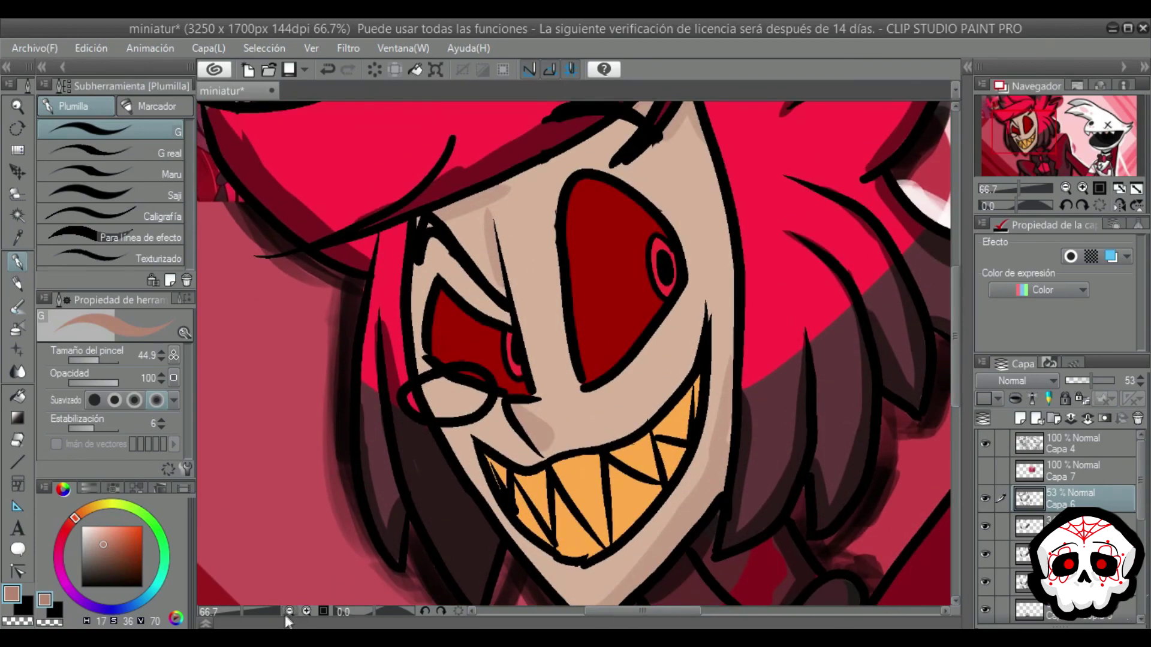
click(289, 611)
click(290, 611)
click(290, 611)
click(290, 611)
click(290, 611)
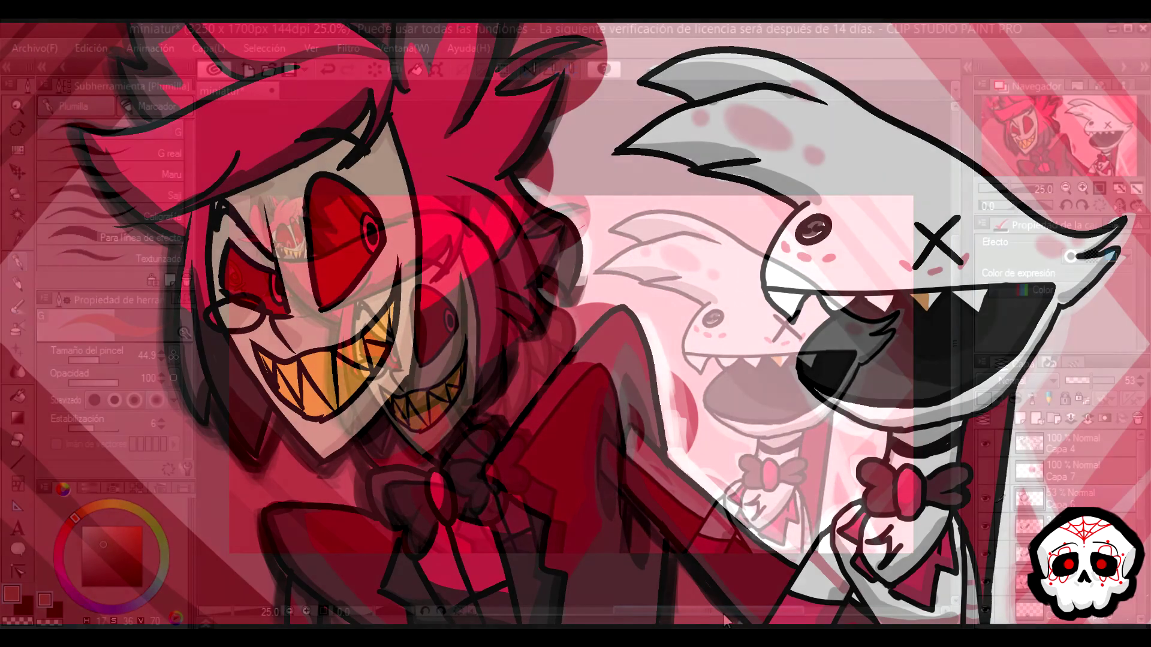